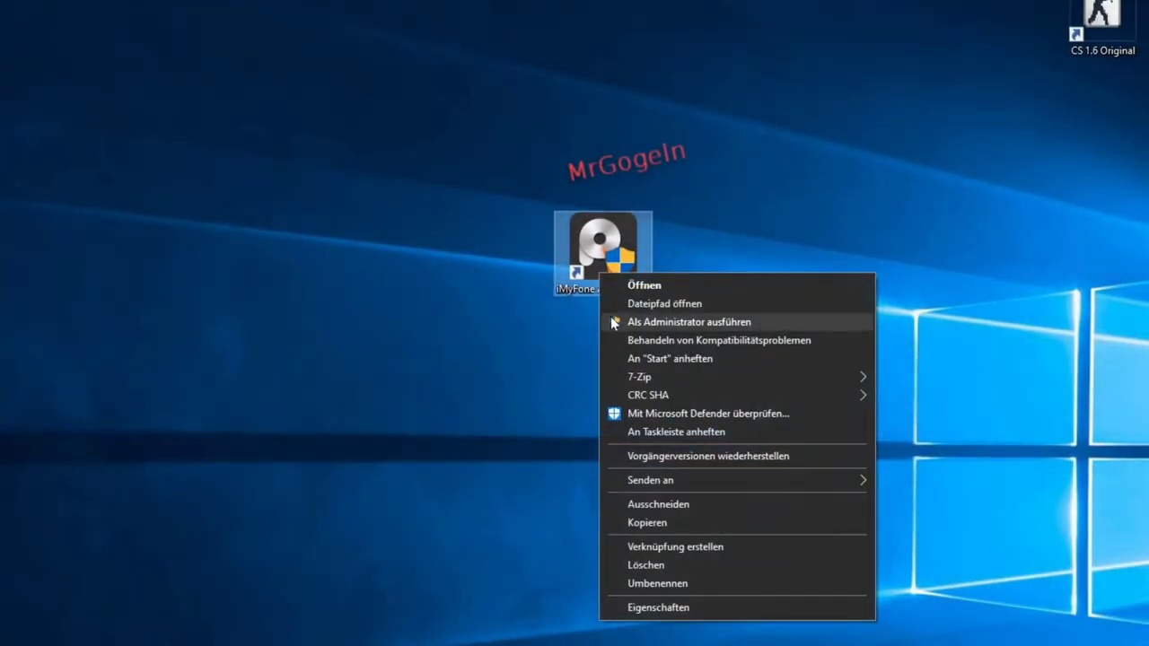
Step: Launch iMyFone AnyRecover as administrator and look through the available scan locations
left_click(125, 468)
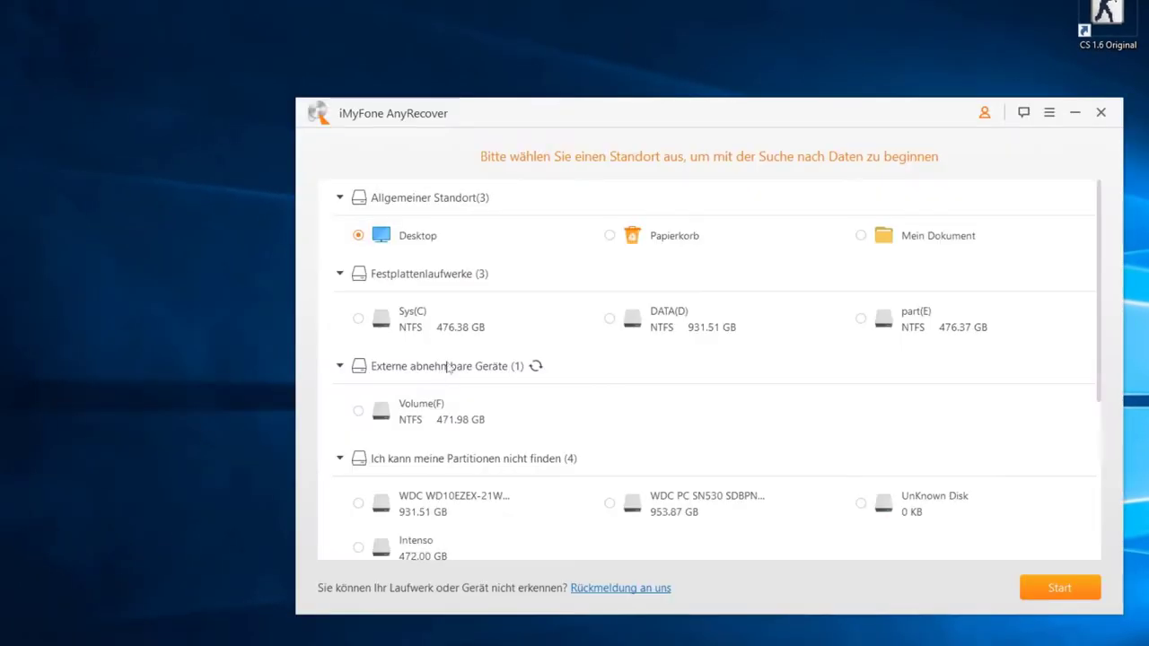
scroll(534, 400, "down", 3)
scroll(499, 190, "up", 3)
scroll(390, 436, "down", 3)
scroll(485, 436, "up", 2)
scroll(363, 433, "up", 2)
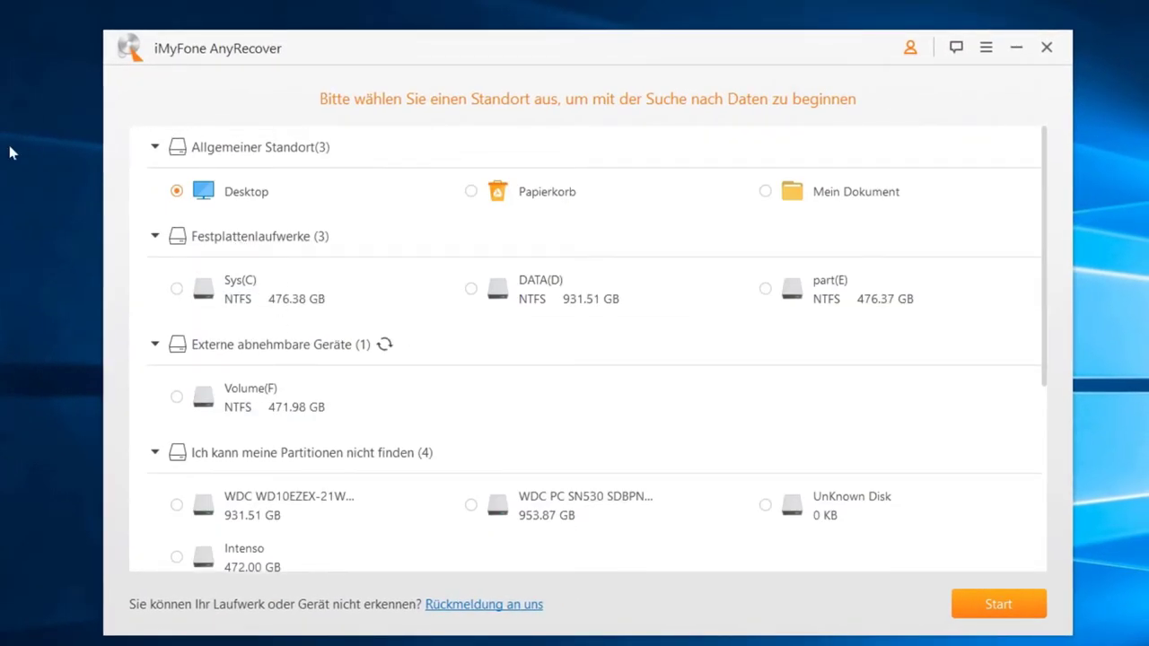
scroll(180, 326, "down", 2)
scroll(191, 189, "up", 2)
Step: Try out Papierkorb, Mein Dokument and the hard drives Sys(C), part(E) and DATA(D) as scan locations
left_click(530, 195)
left_click(789, 196)
left_click(176, 288)
left_click(805, 304)
left_click(510, 307)
left_click(179, 293)
Step: Collapse and re-expand the group of external removable devices and select its Volume(F) as the scan location
scroll(258, 344, "down", 3)
scroll(257, 344, "up", 3)
left_click(158, 346)
left_click(158, 346)
left_click(175, 397)
scroll(320, 408, "down", 1)
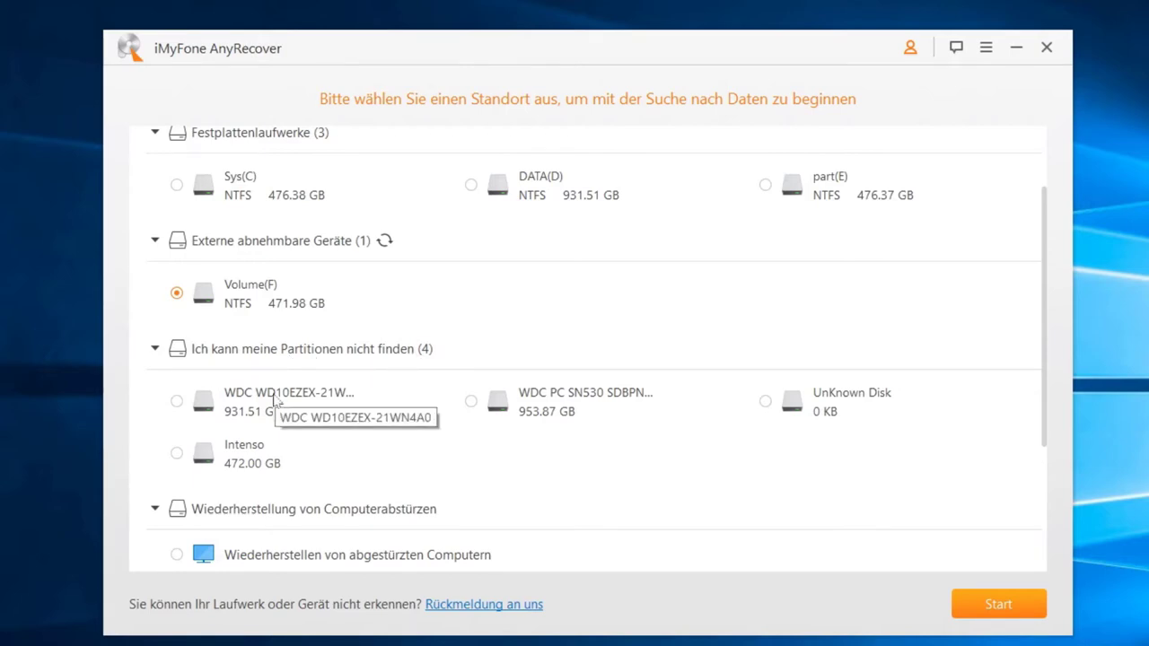
Step: Try the missing-partition disk WDC WD10EZEX-21WN4A0 and the option Wiederherstellen von abgestürzten Computern as scan sources
left_click(177, 401)
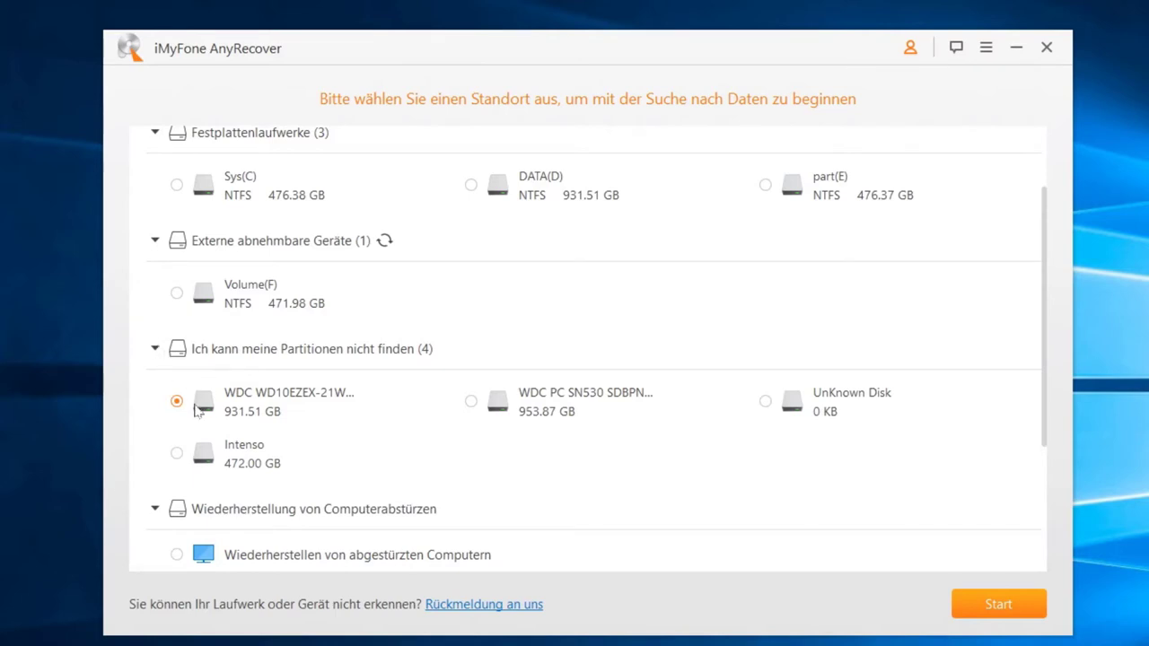
left_click(156, 349)
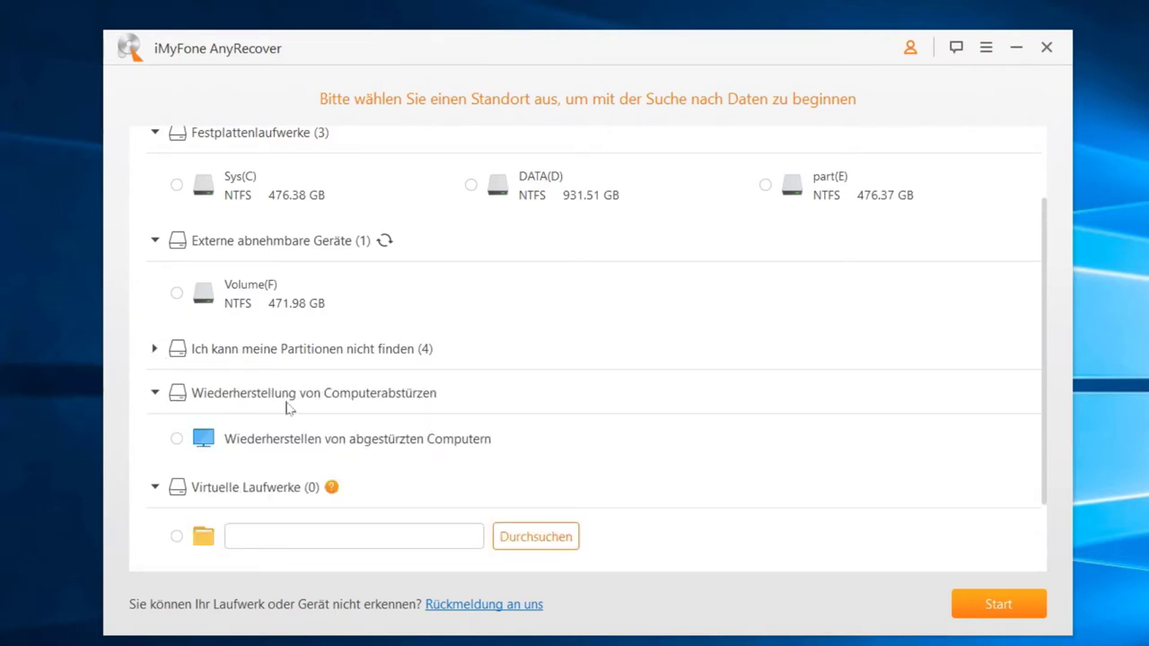
left_click(176, 438)
scroll(381, 402, "down", 1)
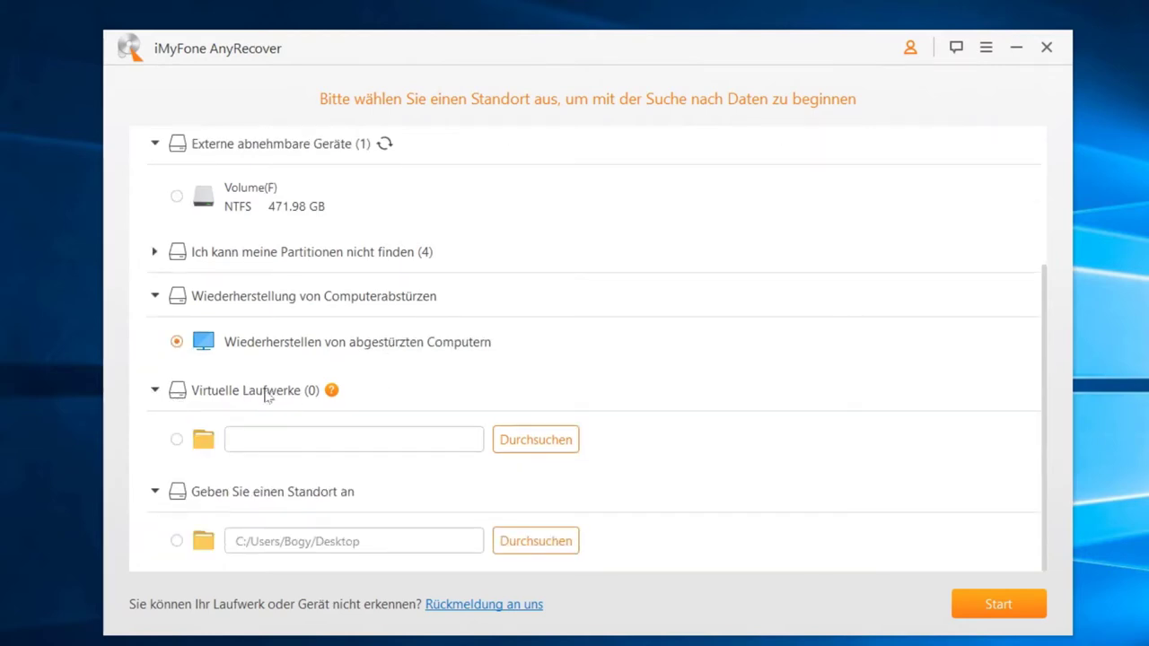
Step: Collapse and re-expand the groups Virtuelle Laufwerke and Geben Sie einen Standort an
left_click(158, 393)
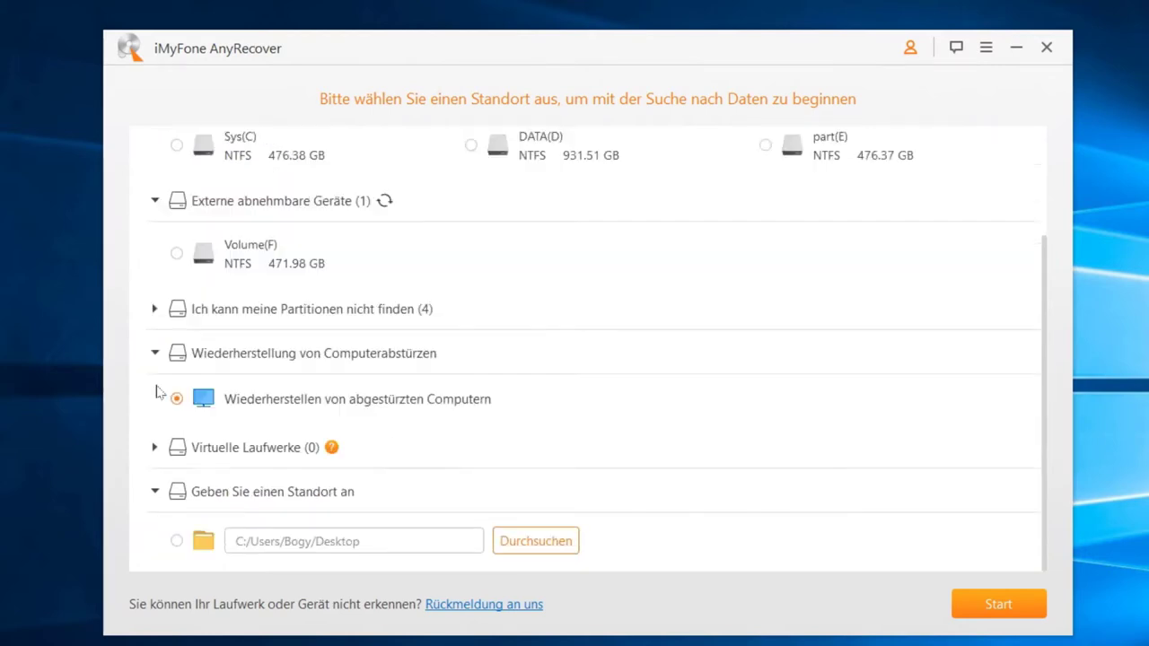
left_click(154, 489)
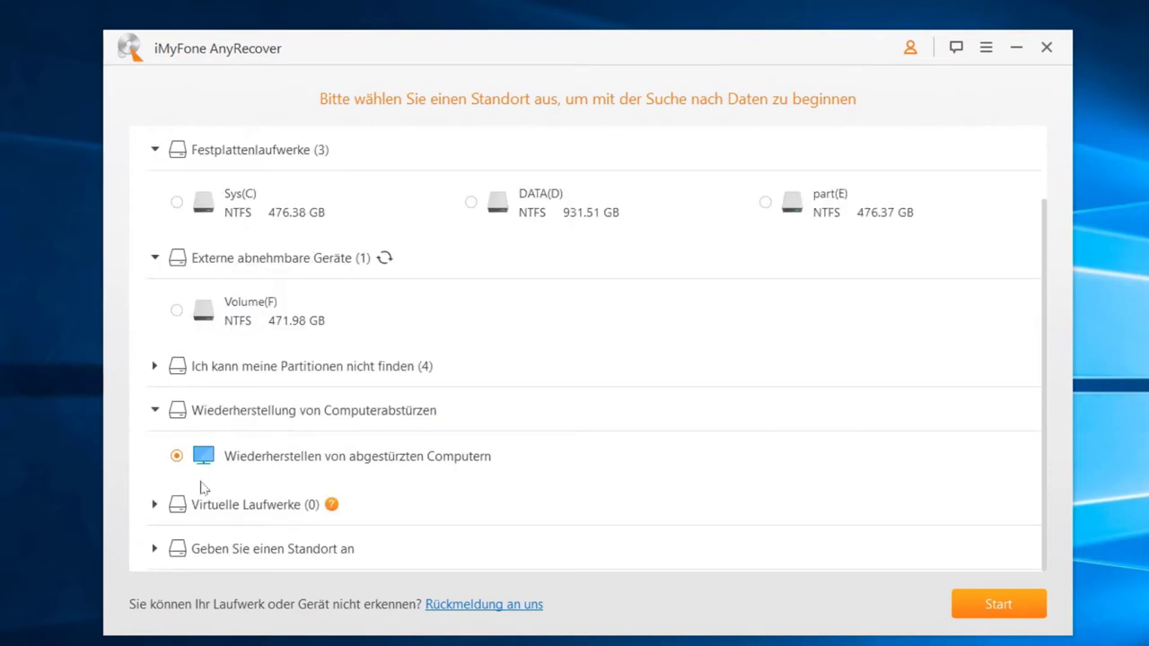
left_click(155, 505)
scroll(158, 513, "down", 1)
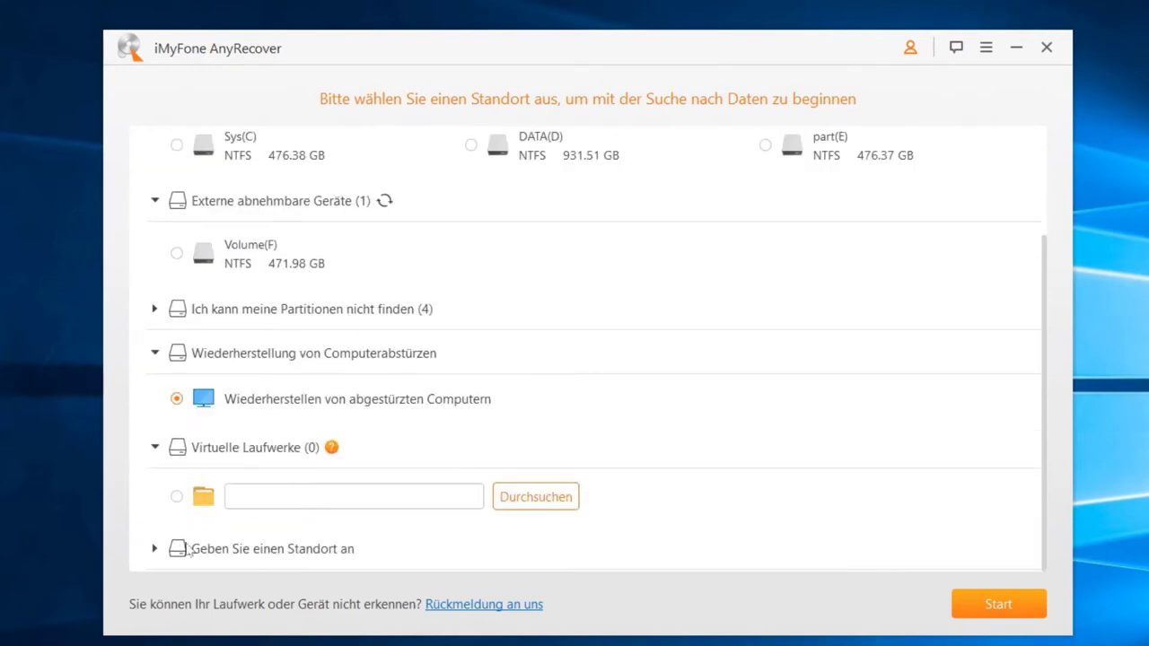
left_click(155, 548)
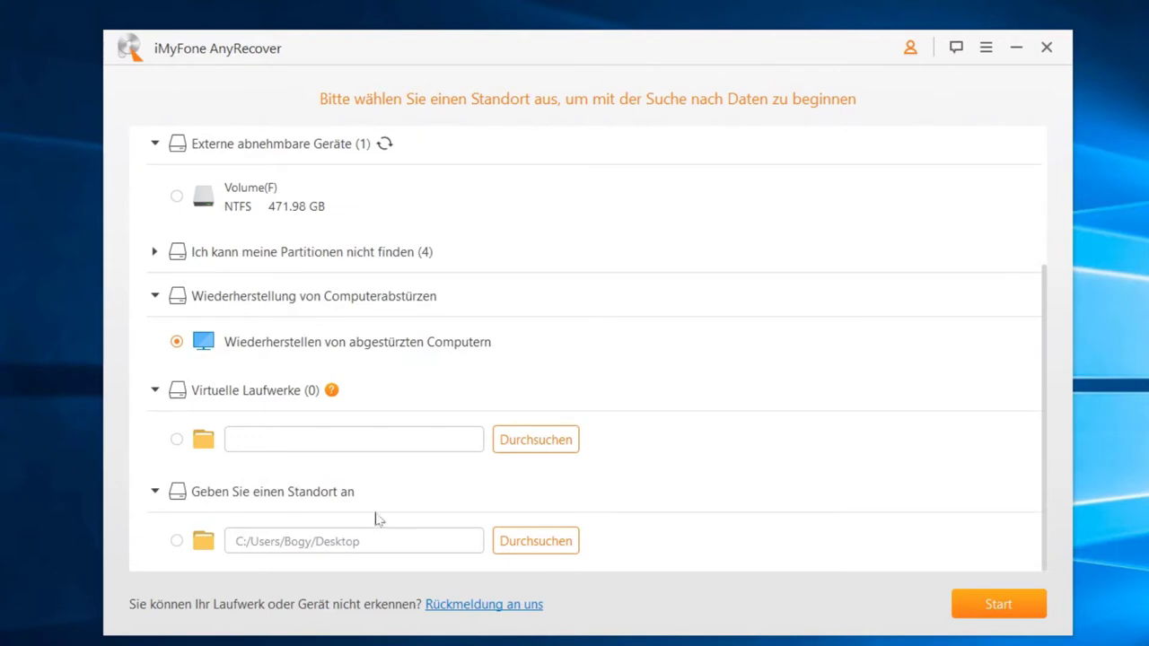
Step: Select the custom location option and look through the drives in its folder chooser, closing it without choosing a folder
left_click(177, 541)
left_click(569, 543)
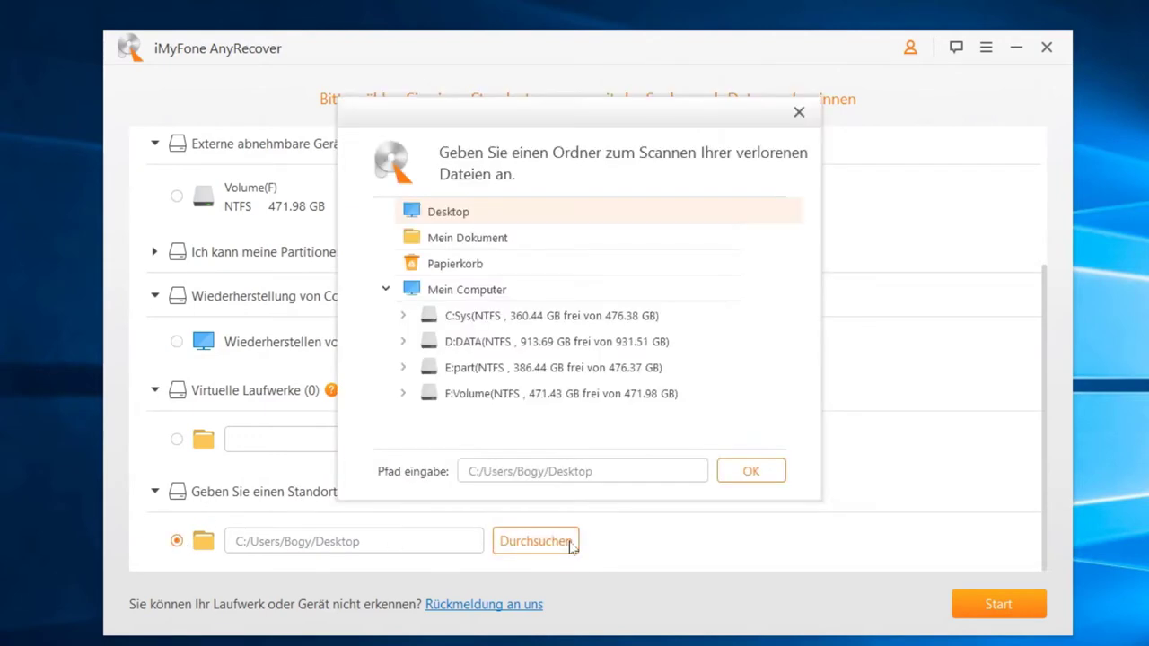
left_click(402, 316)
scroll(520, 360, "down", 3)
scroll(521, 359, "up", 3)
double_click(380, 292)
left_click(385, 289)
left_click(799, 112)
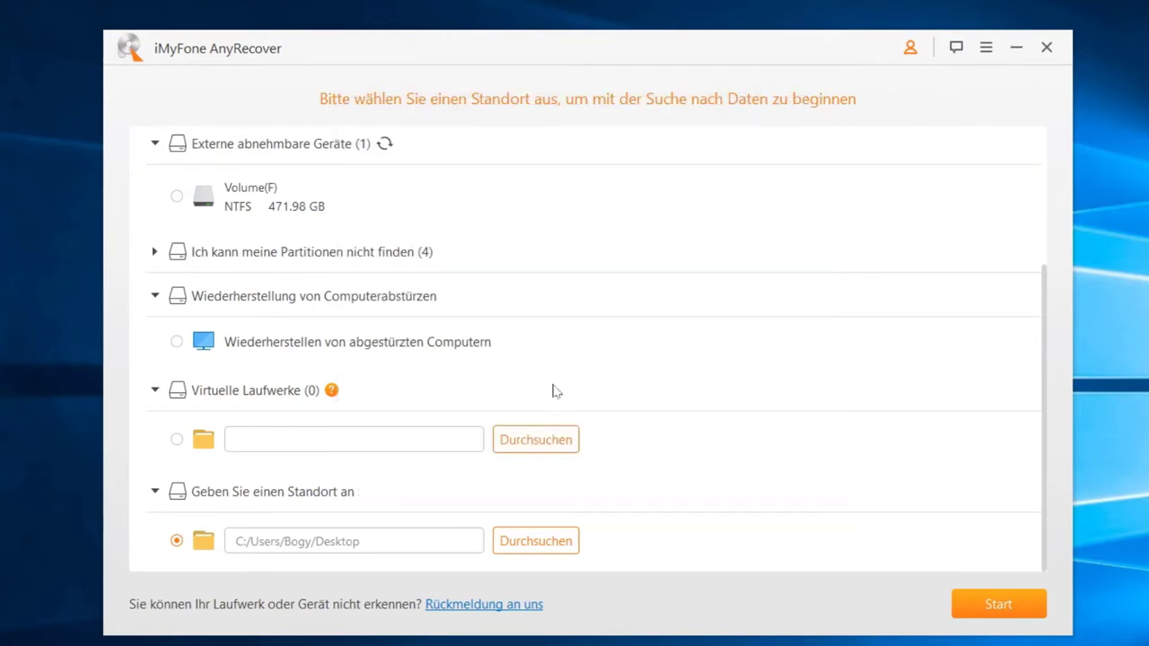
Step: Collapse the Festplattenlaufwerke group and select the external device Volume(F) as the scan location
scroll(641, 416, "up", 3)
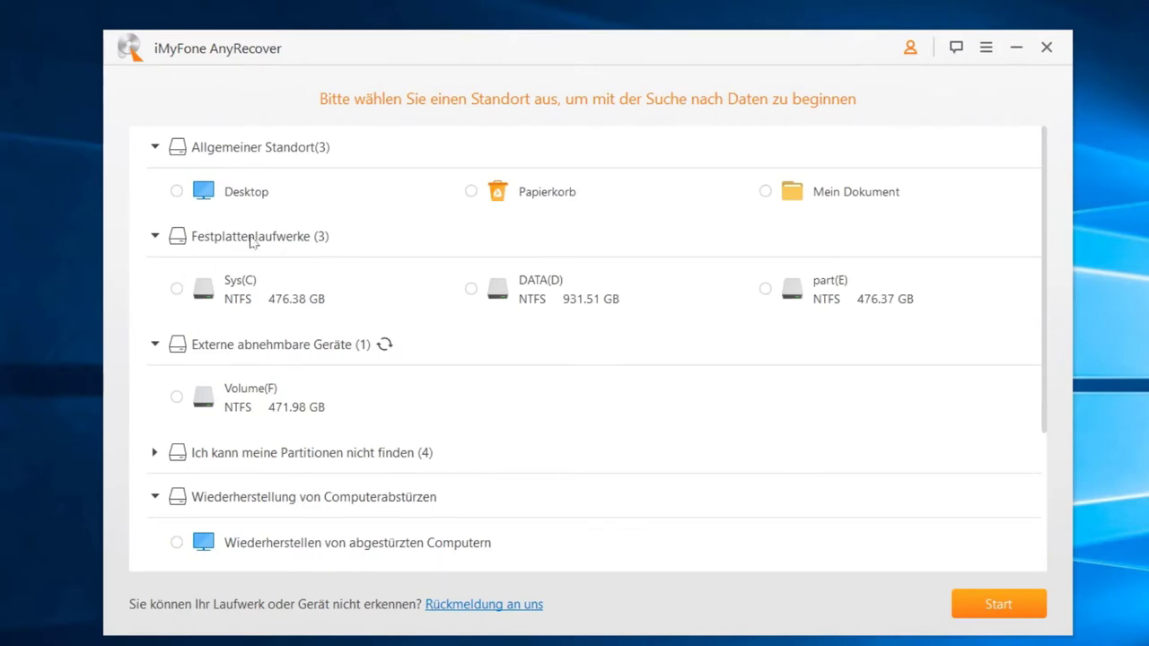
left_click(154, 236)
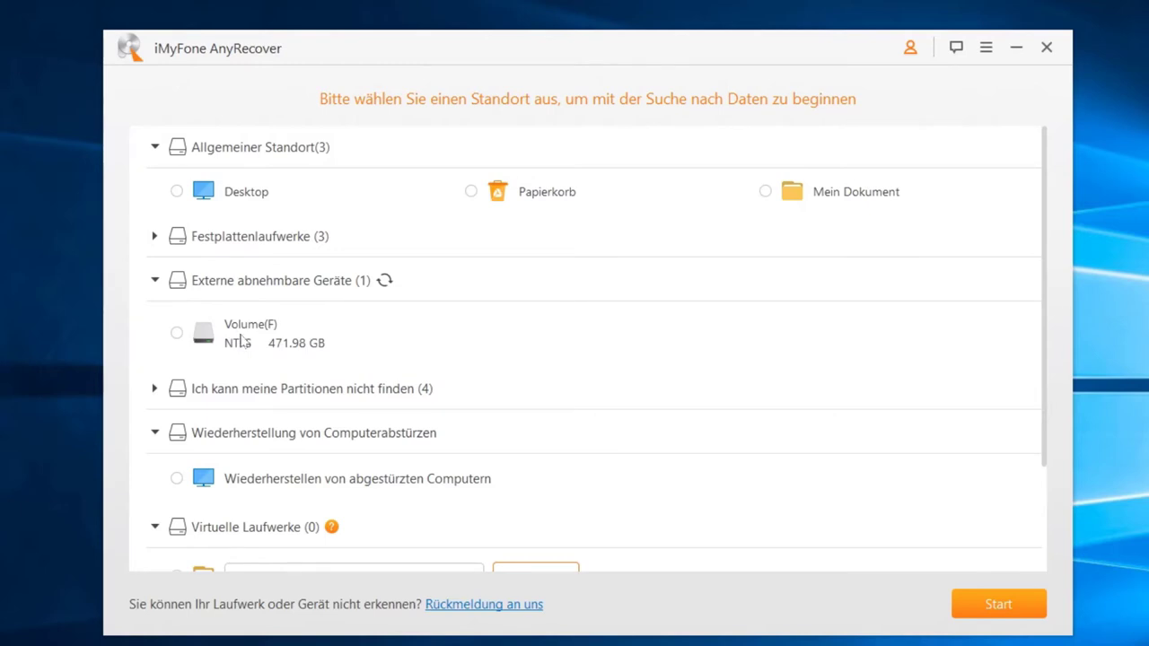
left_click(178, 334)
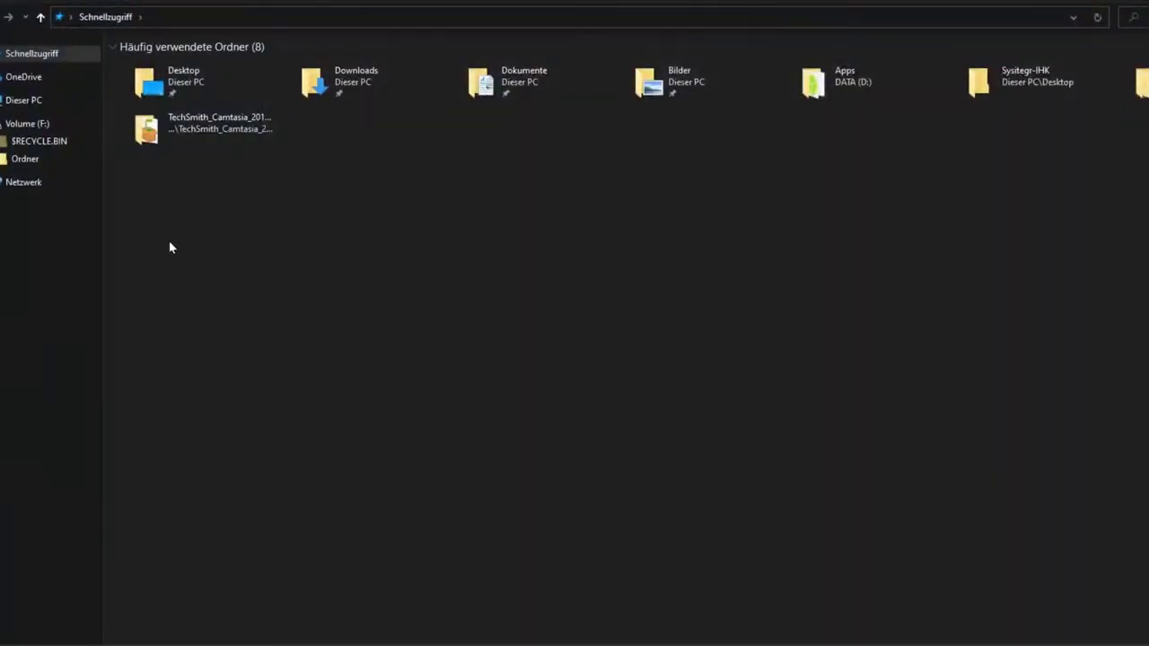
Step: Switch to File Explorer and open the drive Volume (F:) from Dieser PC
left_click(16, 107)
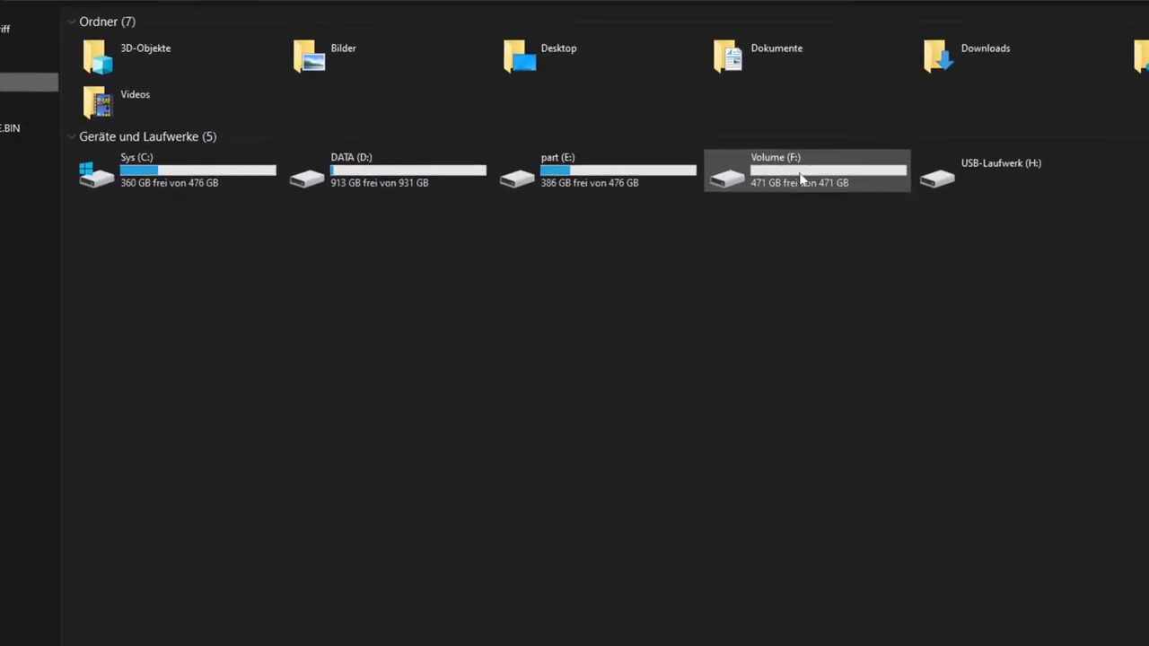
double_click(777, 188)
left_click_drag(195, 341, 99, 18)
left_click(231, 373)
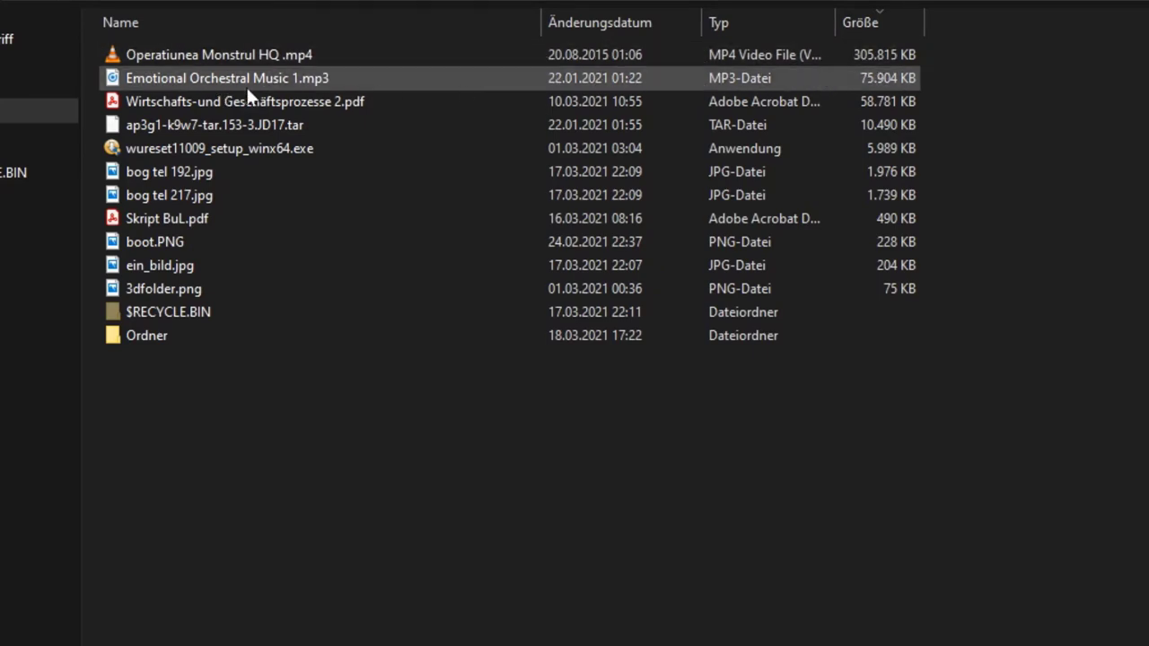
Step: Go through the drive's files one by one, from Emotional Orchestral Music 1.mp3 to bog tel 192.jpg
left_click(352, 77)
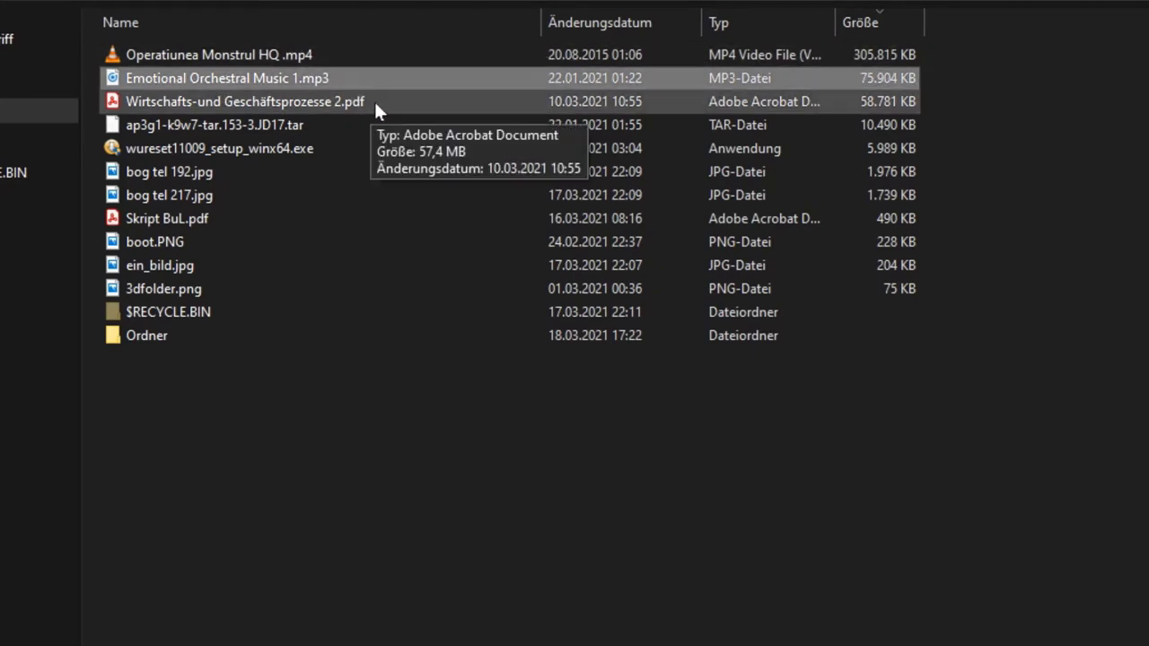
left_click(370, 104)
left_click(324, 125)
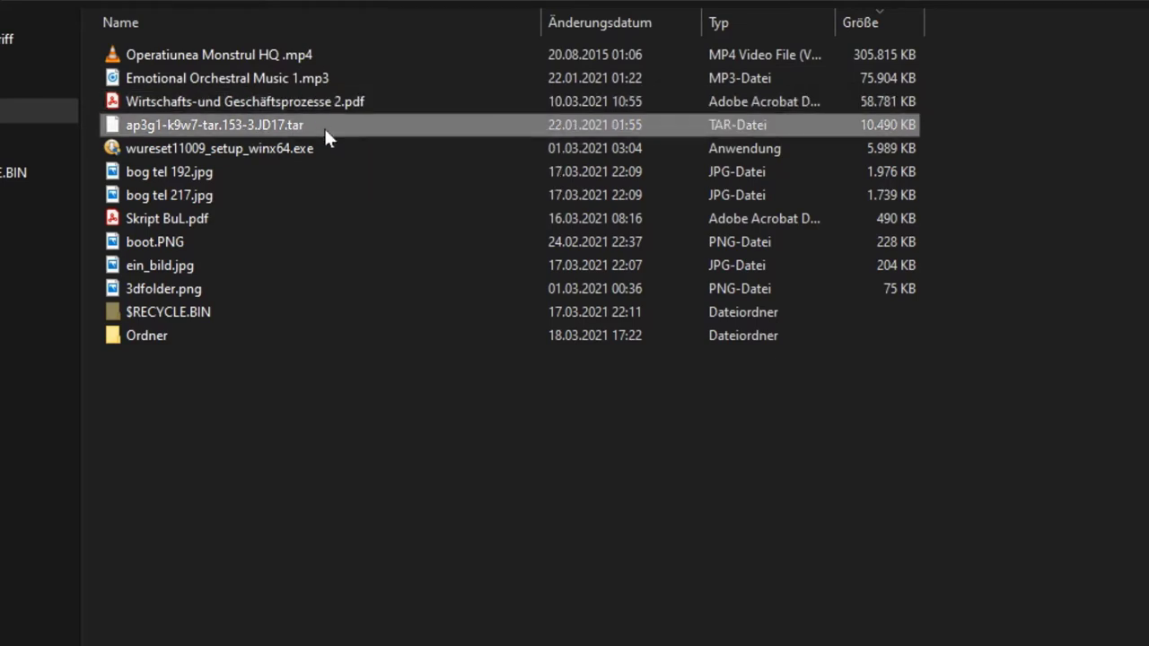
left_click(310, 149)
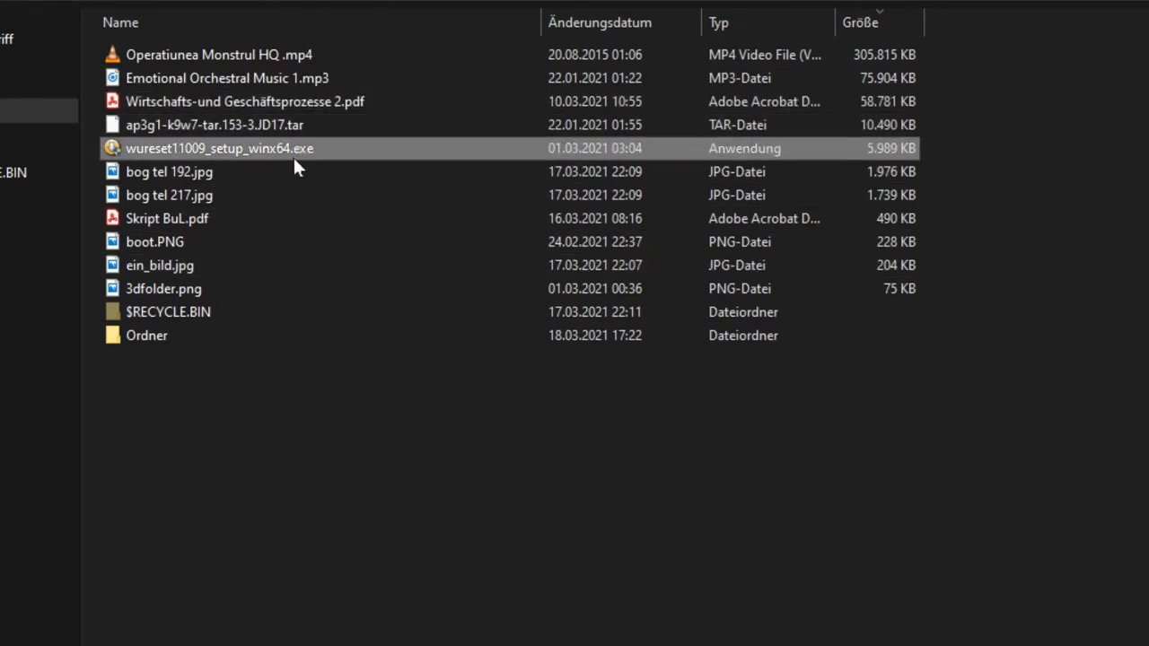
left_click(228, 173)
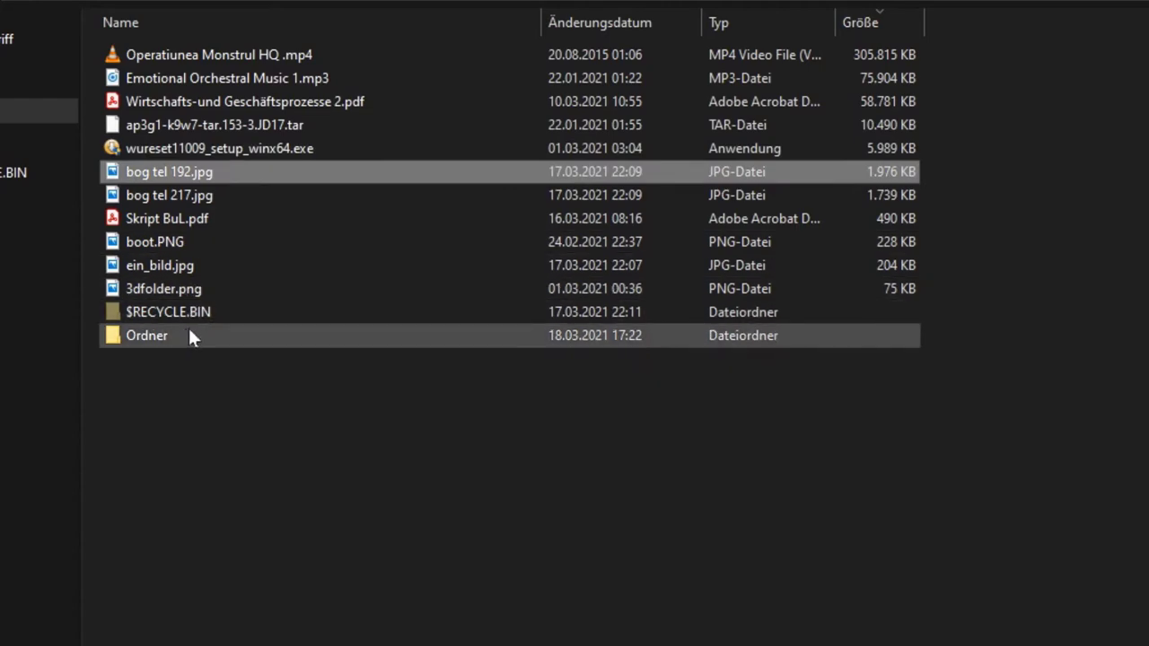
Step: View bog tel 192.jpg in the photo viewer, page through the following images, and close the viewer
double_click(205, 228)
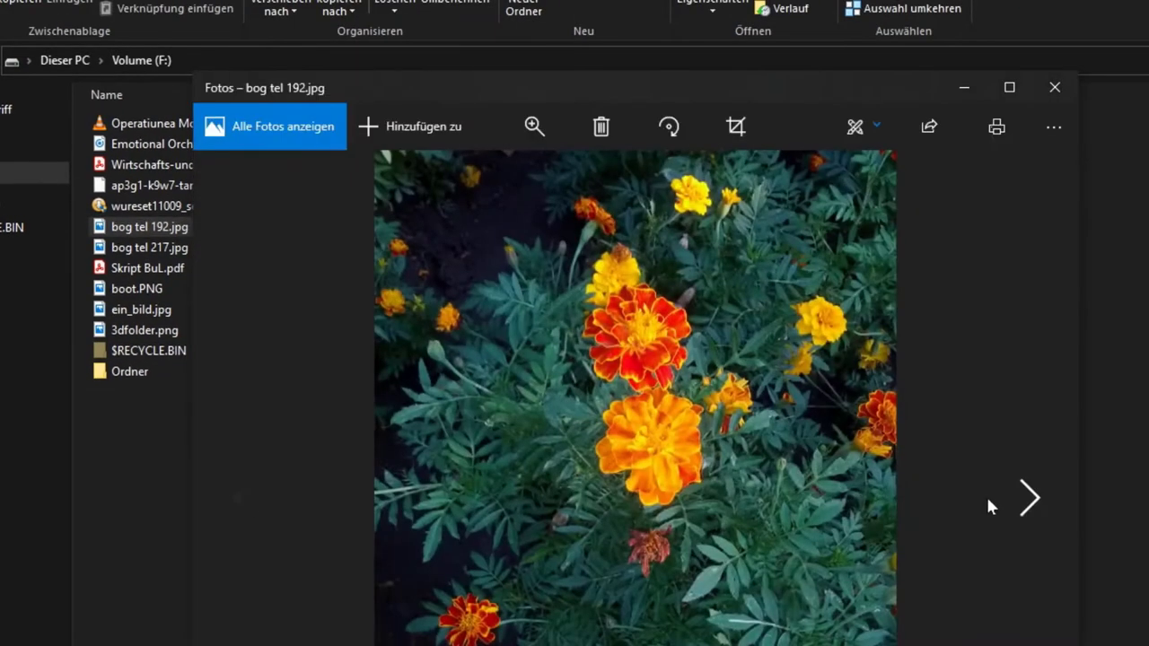
left_click(1026, 499)
left_click(1026, 501)
left_click(1029, 500)
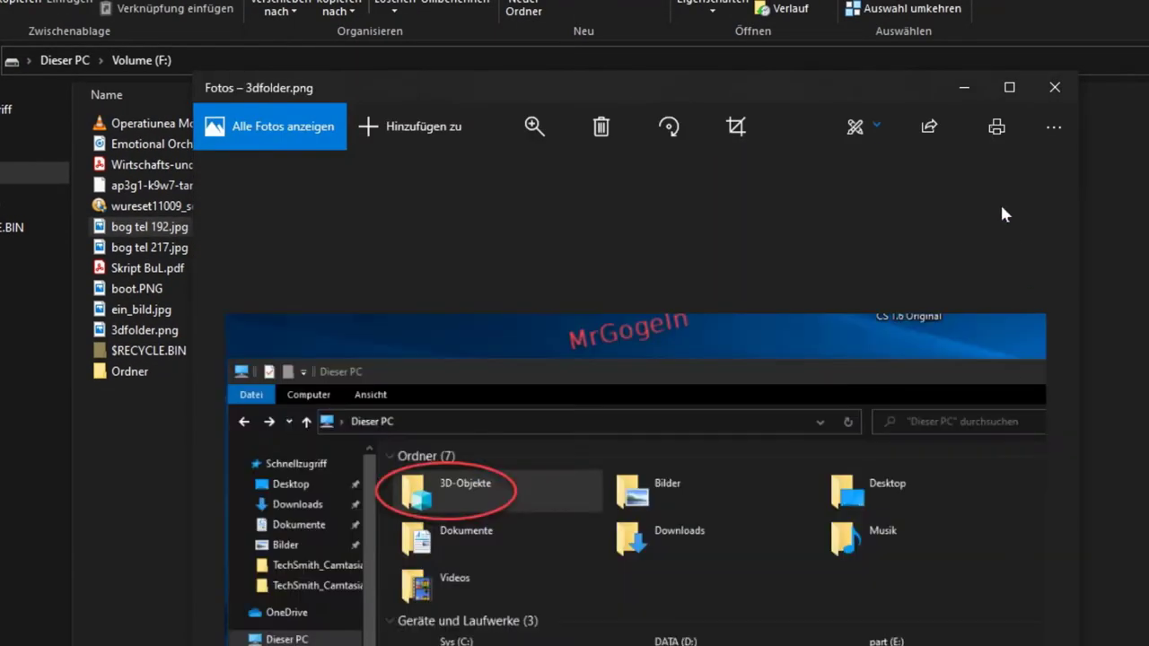
left_click(1055, 87)
Step: View text.txt in the folder Ordner, close it, and return to the root of Volume (F:)
double_click(119, 371)
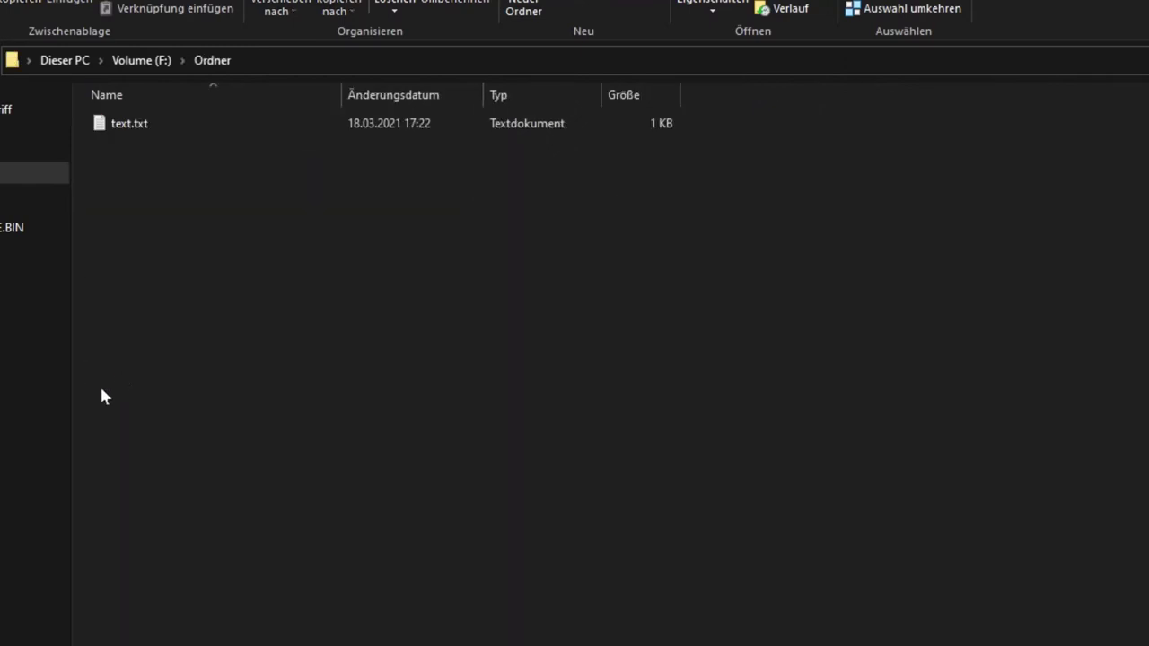
double_click(121, 123)
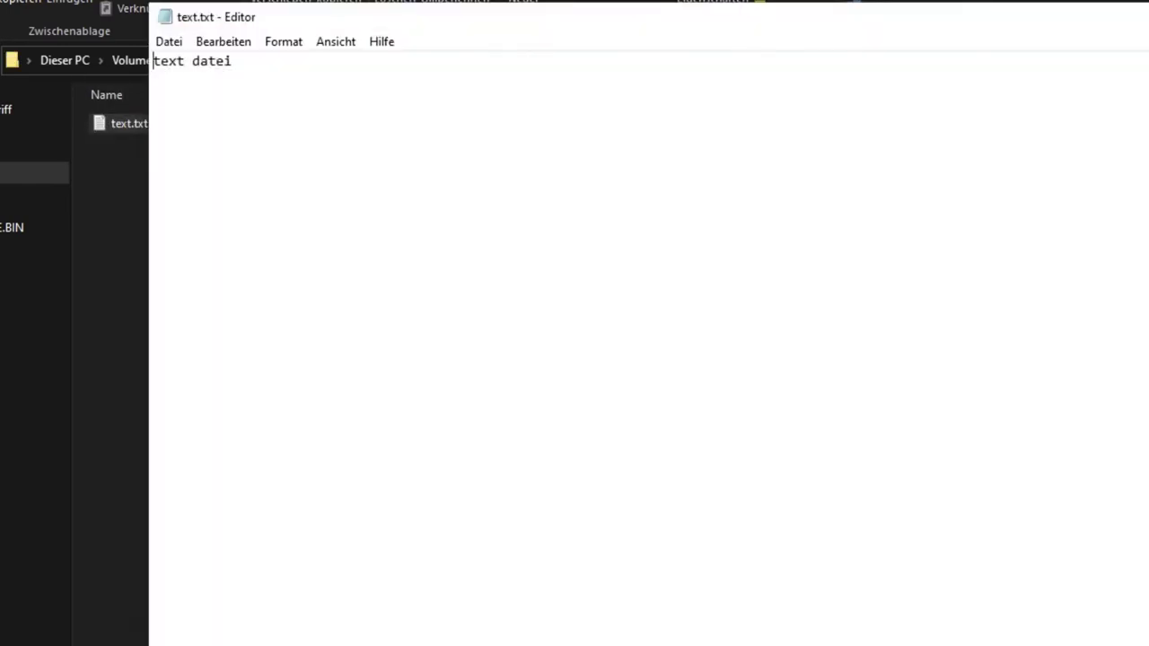
key("alt+F4")
key("alt+Up")
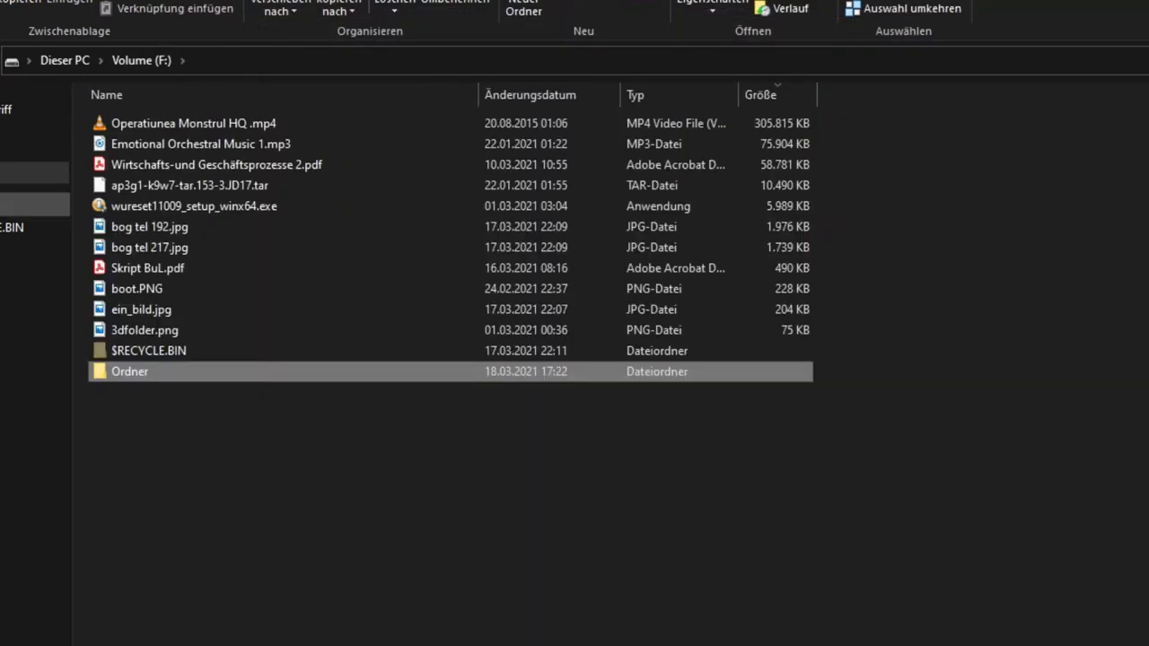
Step: Permanently delete all files and folders on Volume (F:), confirming the deletion
left_click_drag(324, 506, 120, 120)
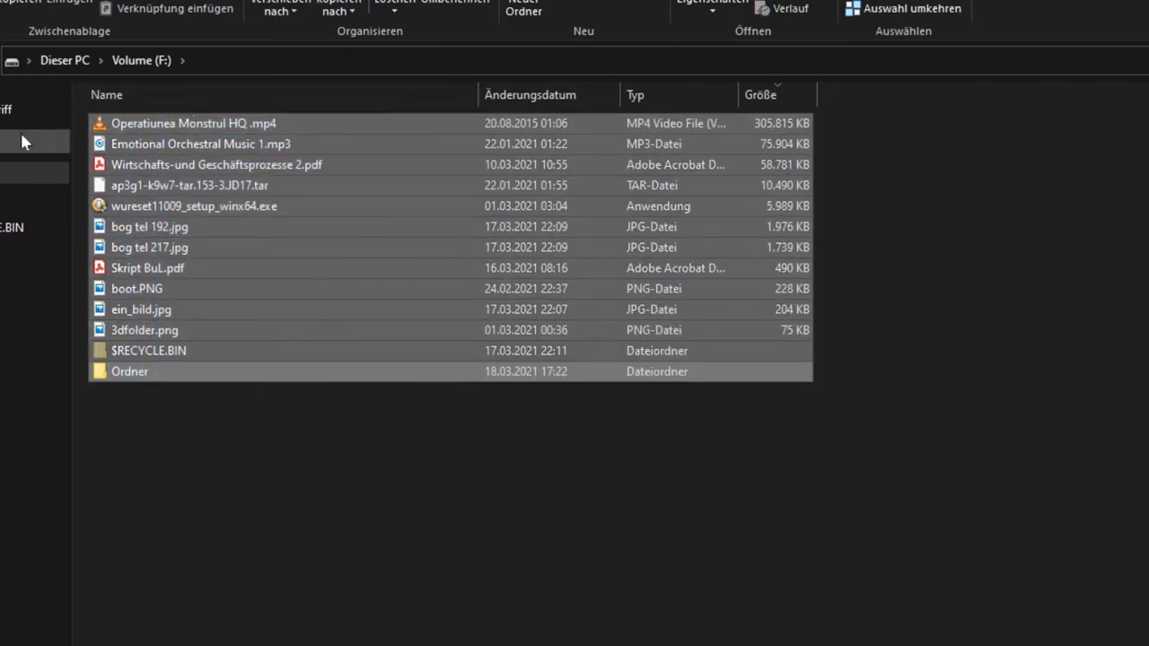
key("shift+Delete")
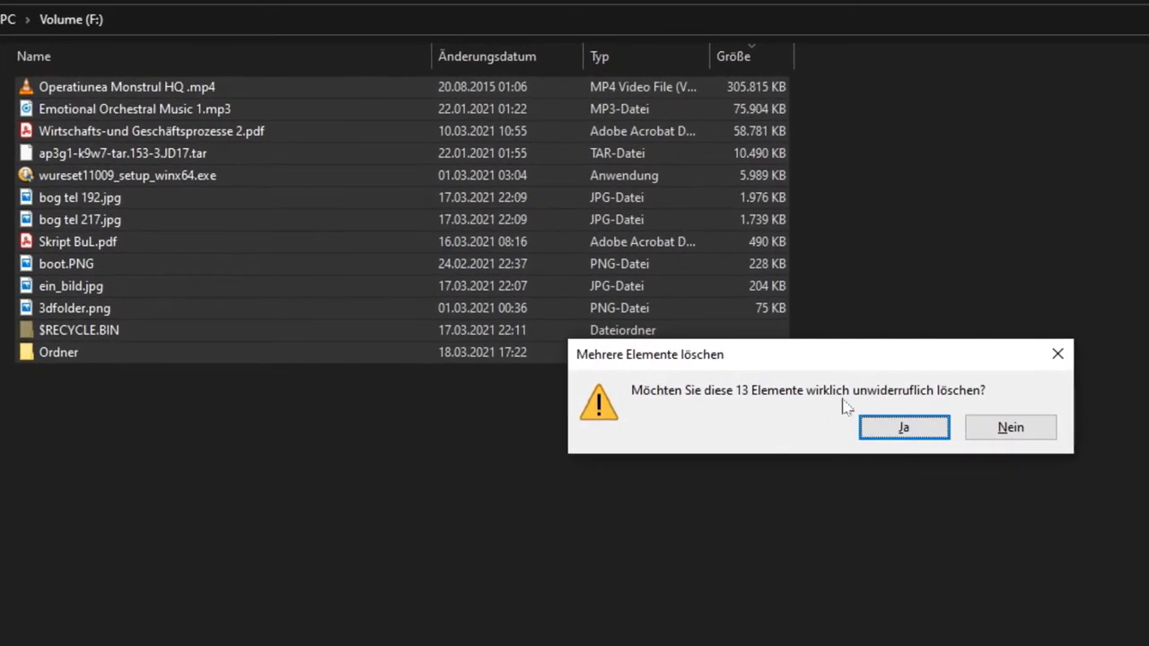
left_click(902, 428)
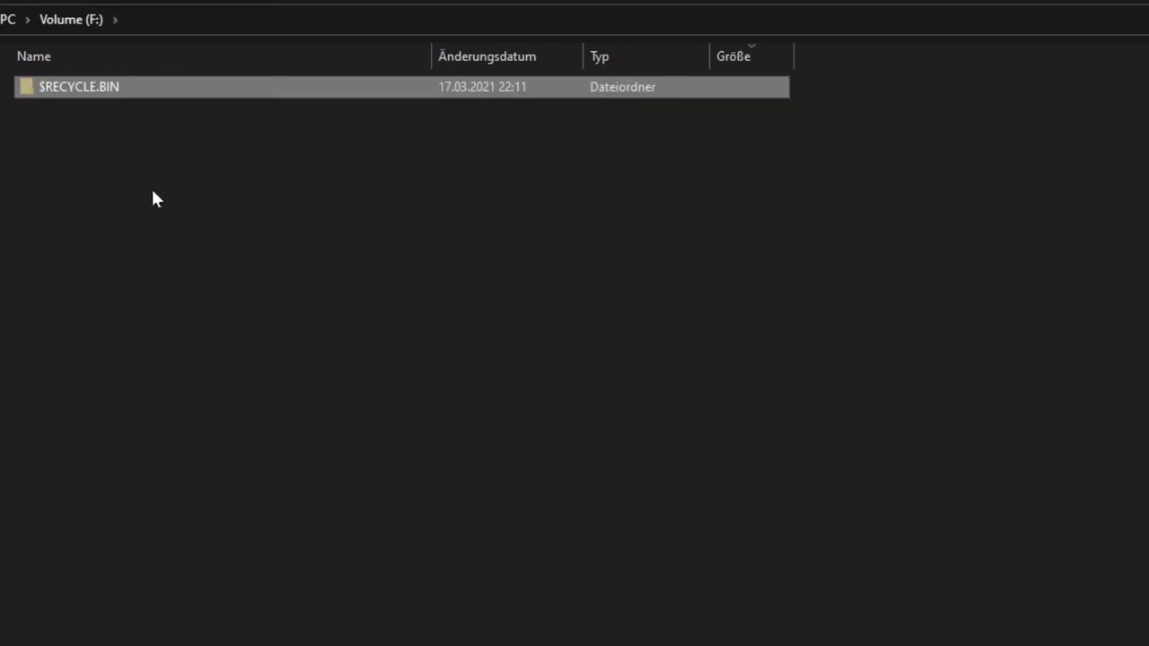
right_click(152, 186)
left_click(216, 274)
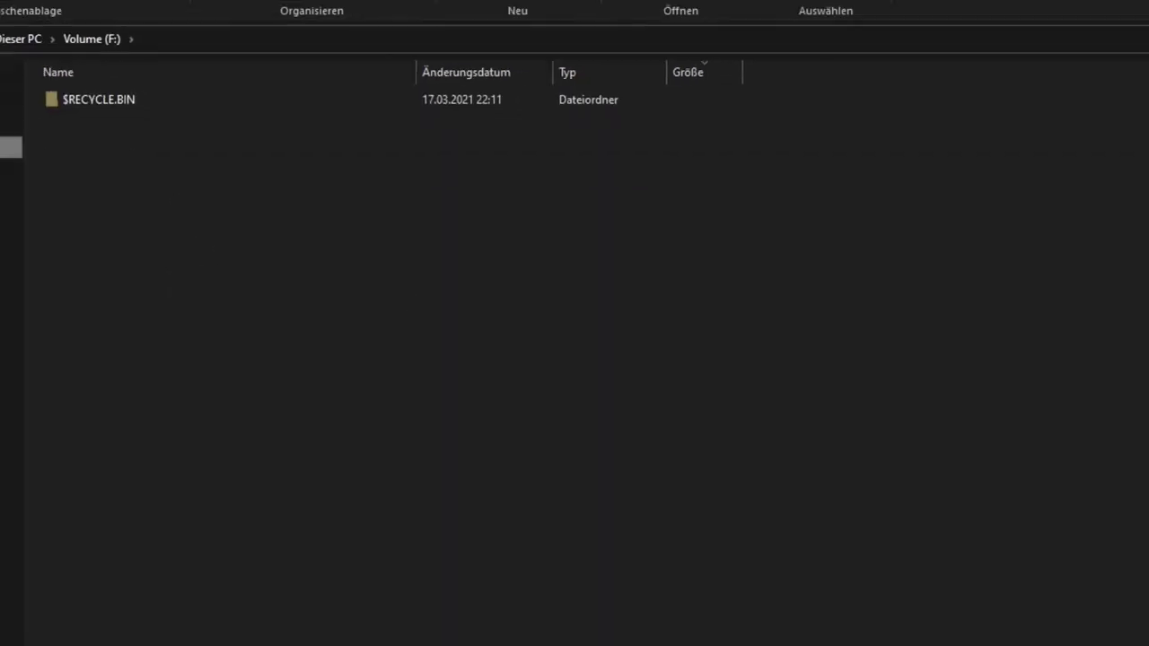
Step: Reopen Volume (F:) from Dieser PC to check its contents, and return to the drive overview
left_click(41, 170)
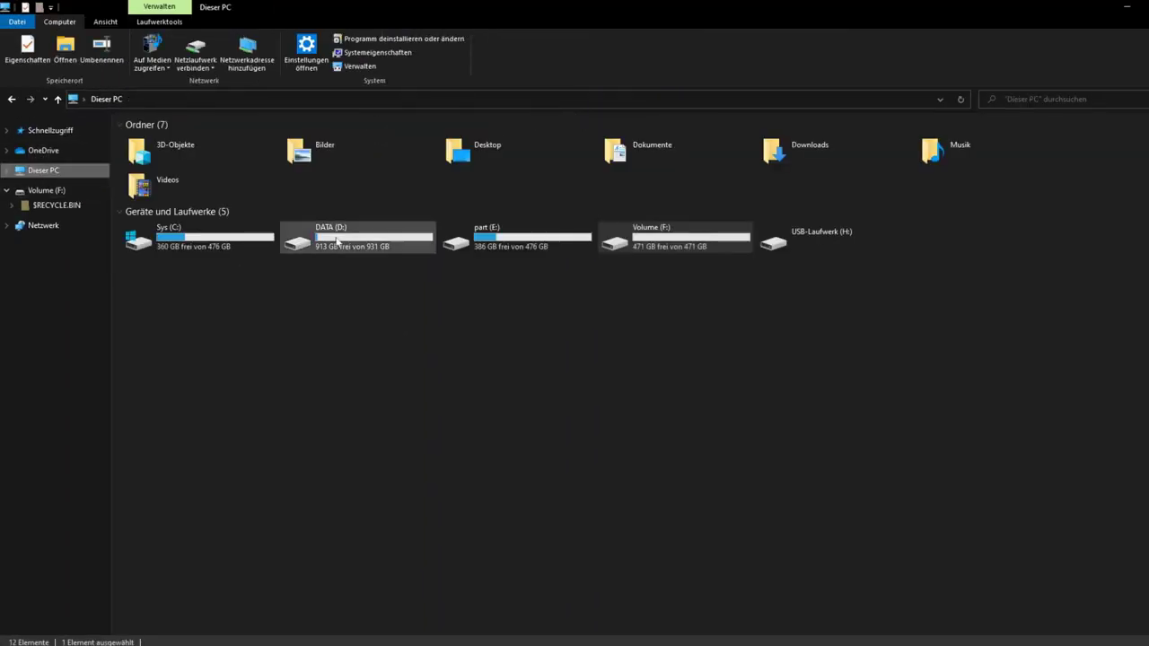
double_click(639, 238)
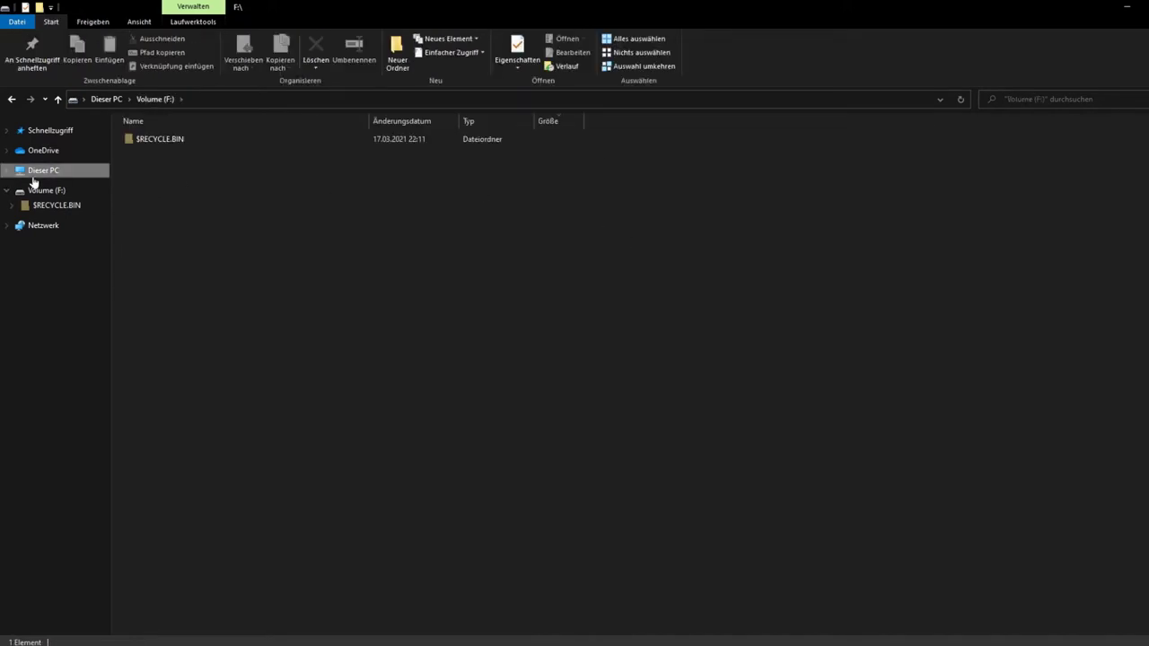
left_click(22, 179)
Step: Quick-format Volume (F:) as NTFS with 4096-byte allocation units, confirming the formatting, and close the format dialog
right_click(646, 241)
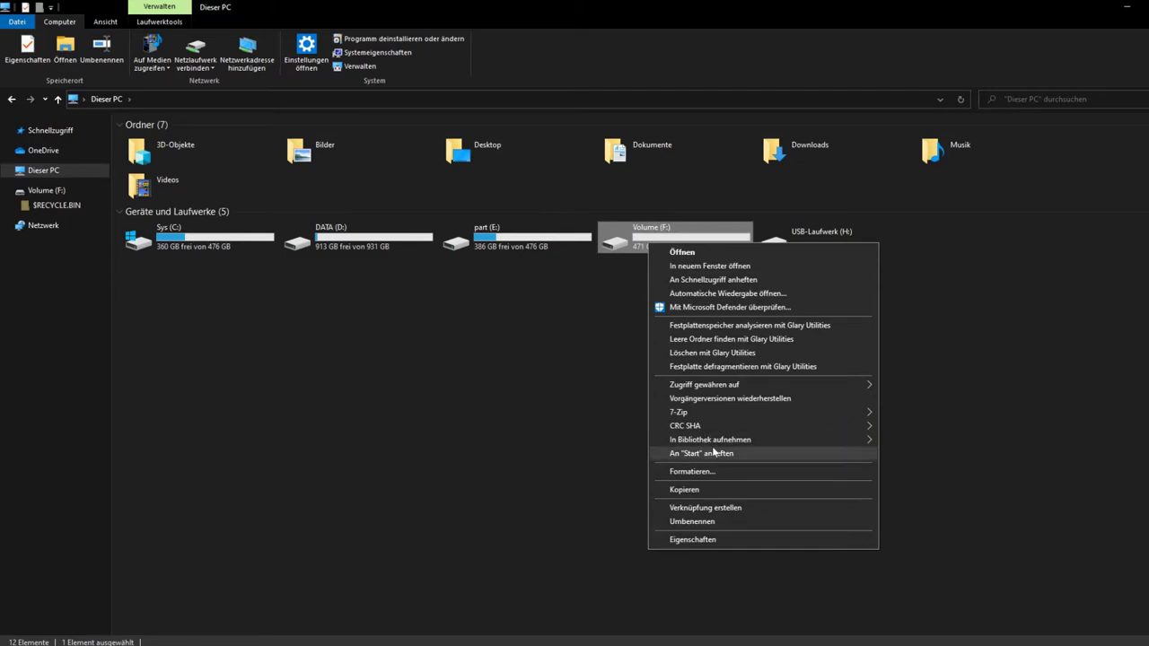
left_click(684, 471)
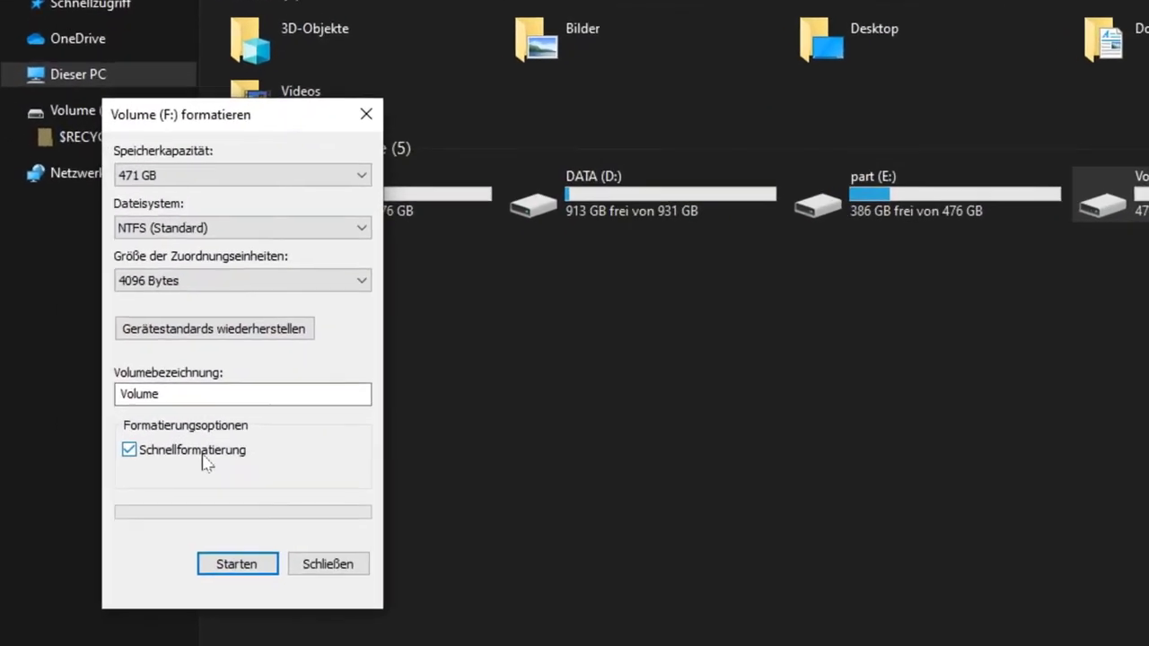
left_click(197, 561)
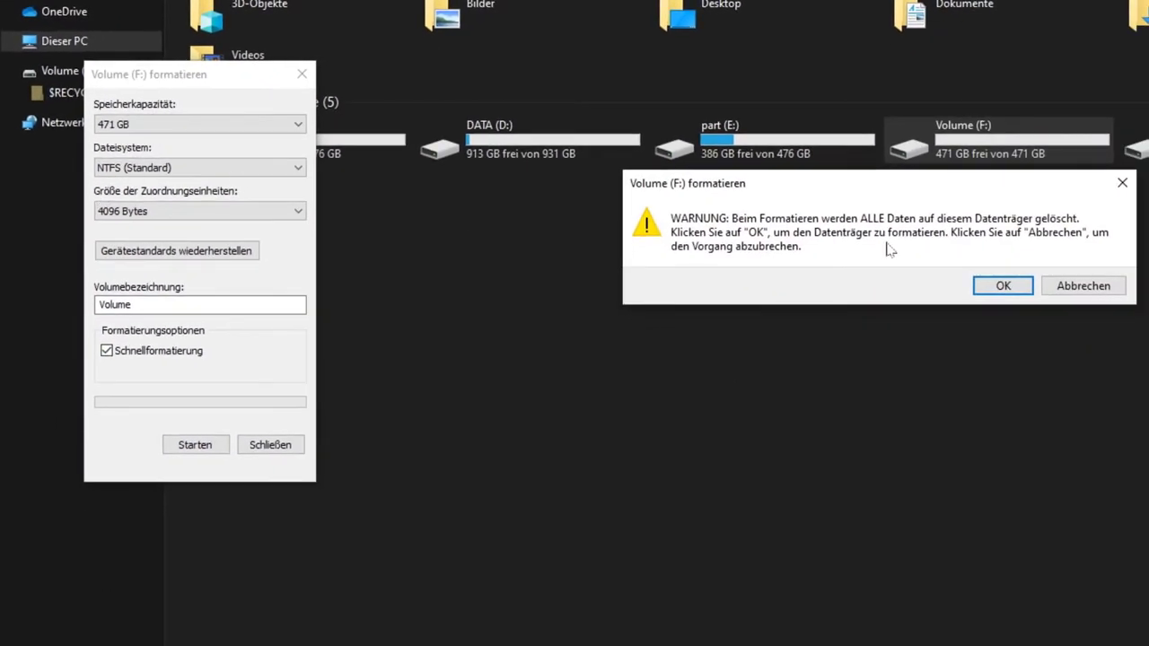
left_click(998, 286)
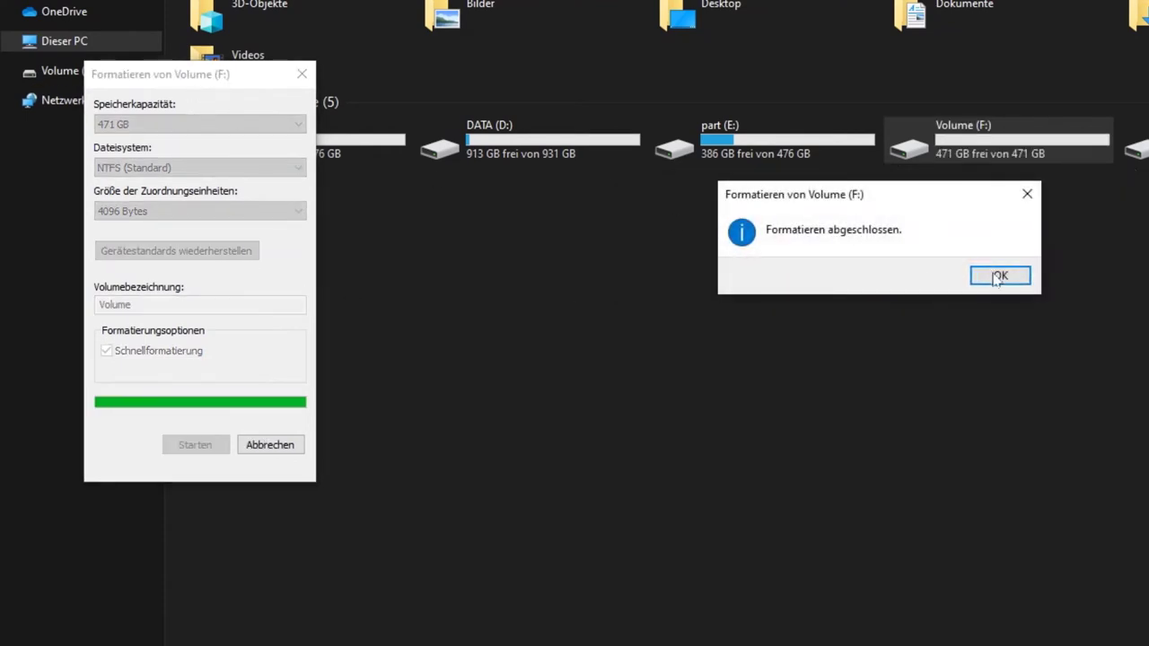
left_click(997, 276)
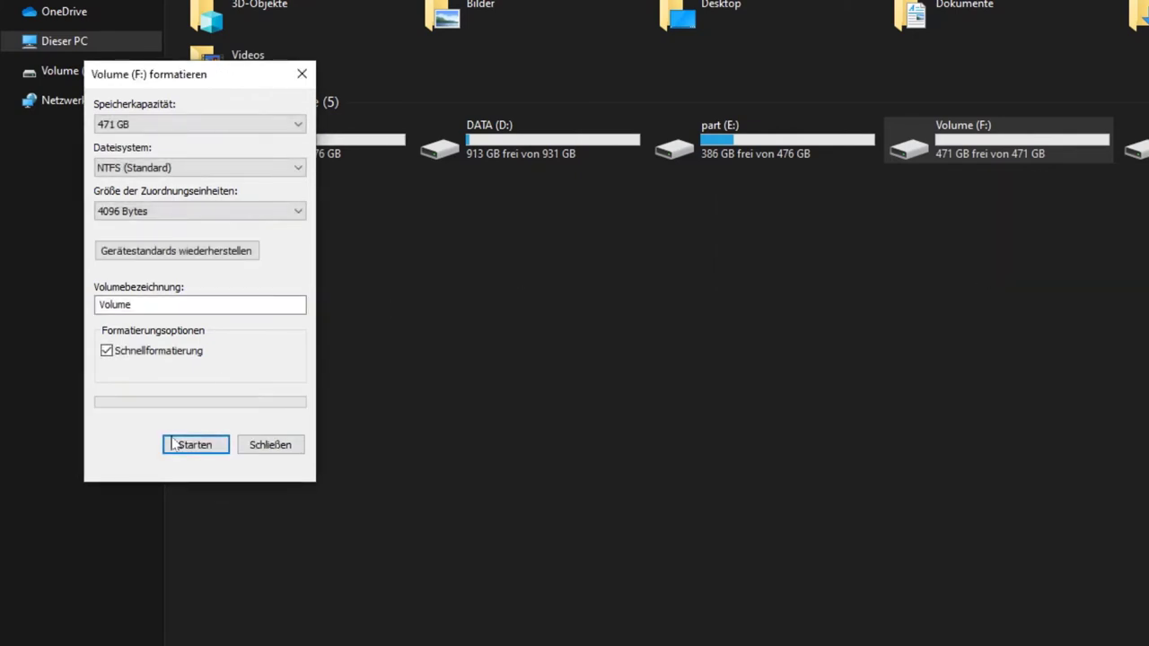
left_click(270, 445)
Step: Open the formatted Volume (F:) to check its contents, return to Dieser PC, and reopen the drive
double_click(959, 151)
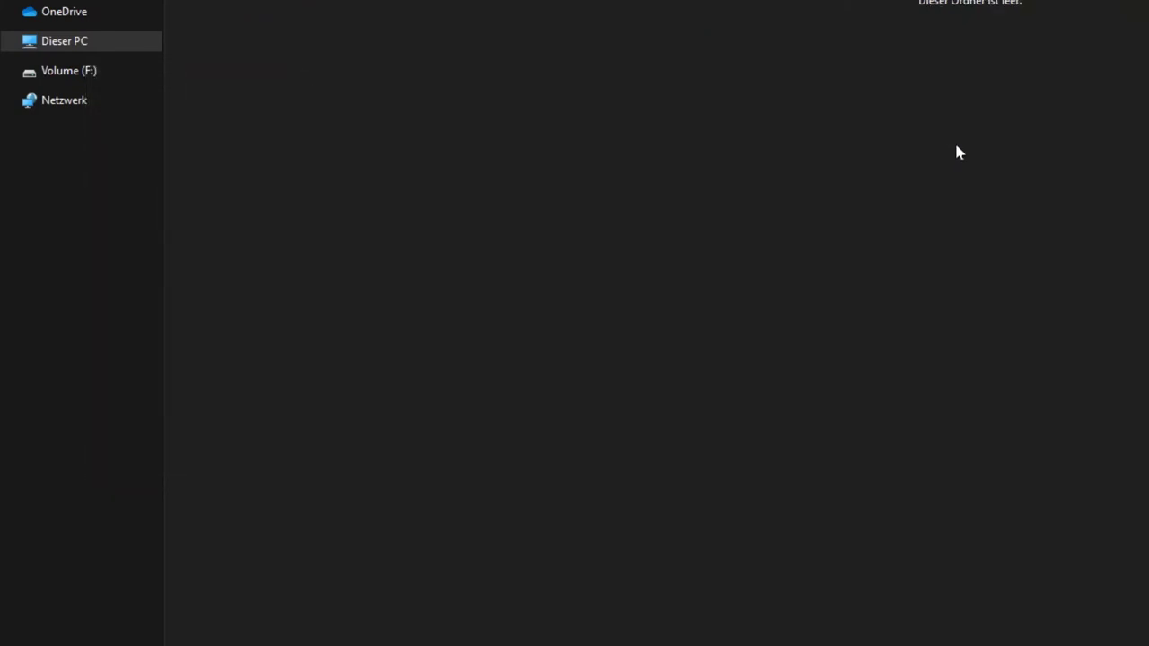
right_click(335, 243)
left_click(421, 316)
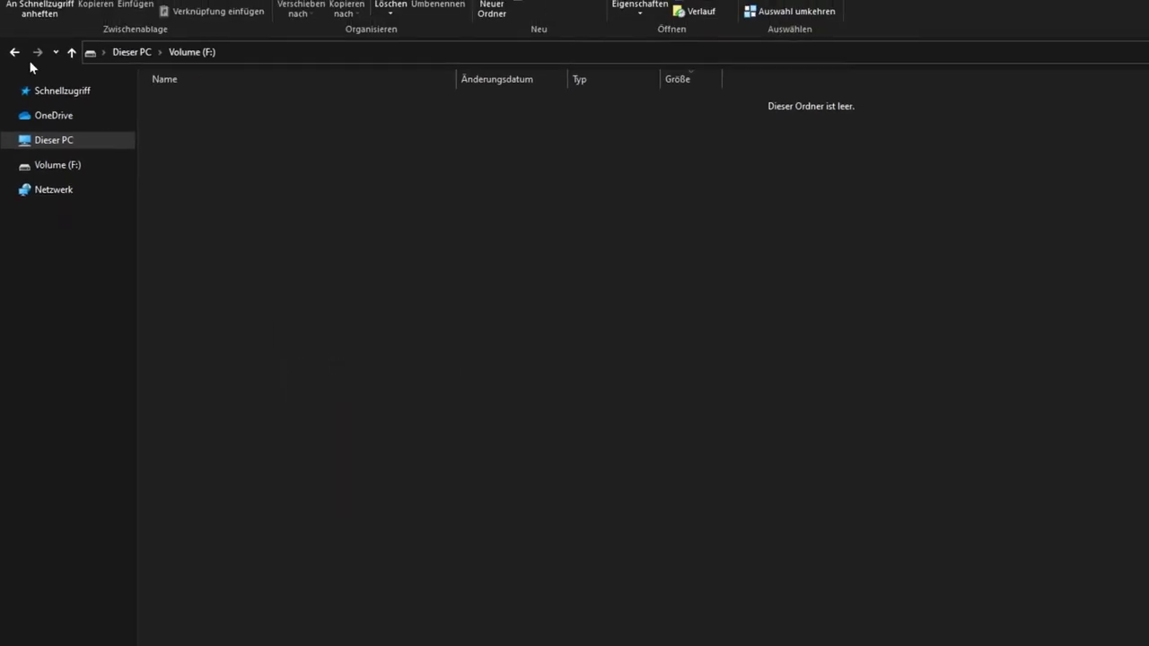
left_click(56, 144)
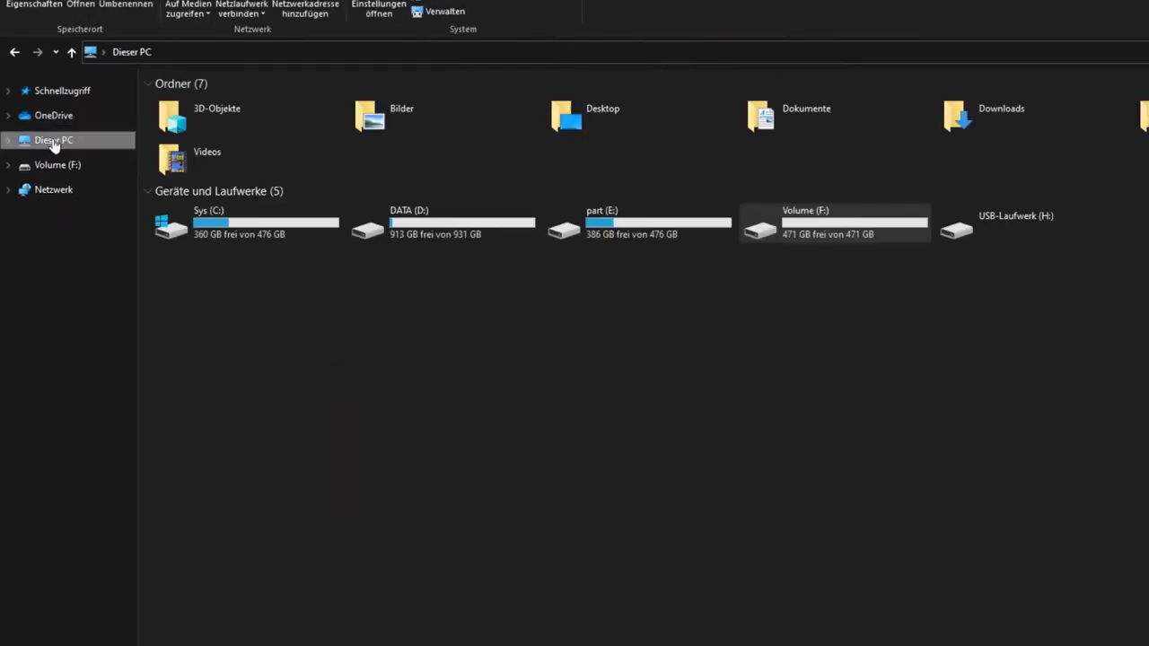
double_click(788, 218)
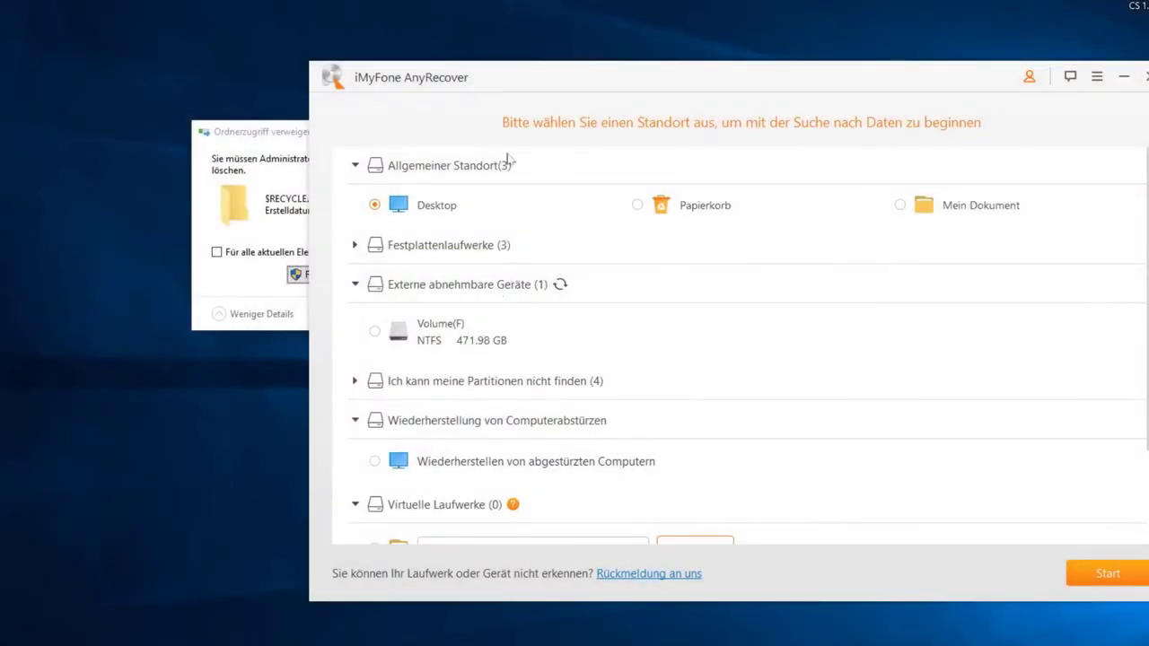
Step: Continue the pending deletion of $RECYCLE.BIN with administrator rights and dismiss the deletion dialog
left_click(268, 159)
left_click(314, 272)
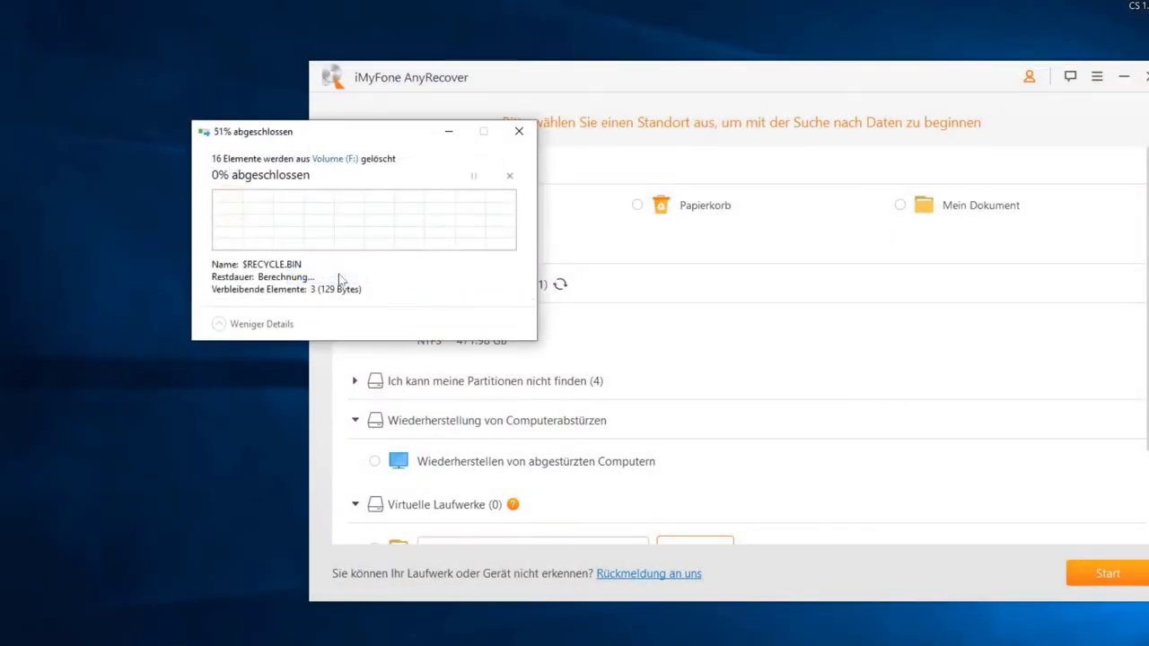
left_click(400, 304)
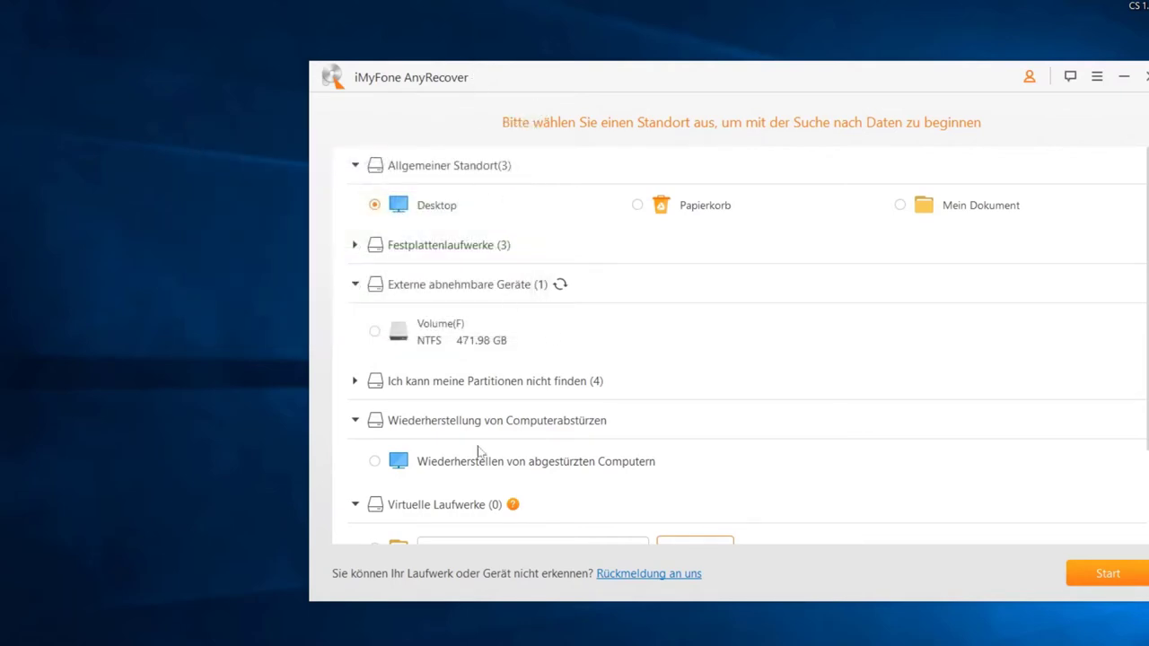
left_click(379, 639)
left_click(63, 169)
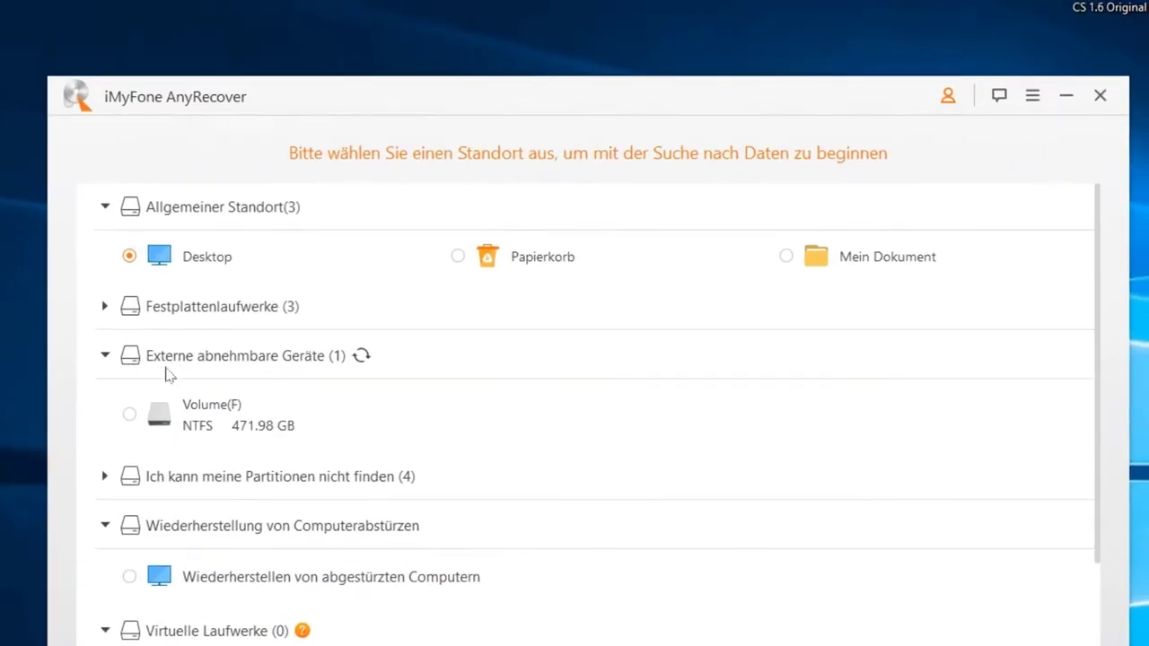
Step: Select the external removable device Volume(F) as the recovery location in iMyFone AnyRecover and start the scan
left_click(130, 414)
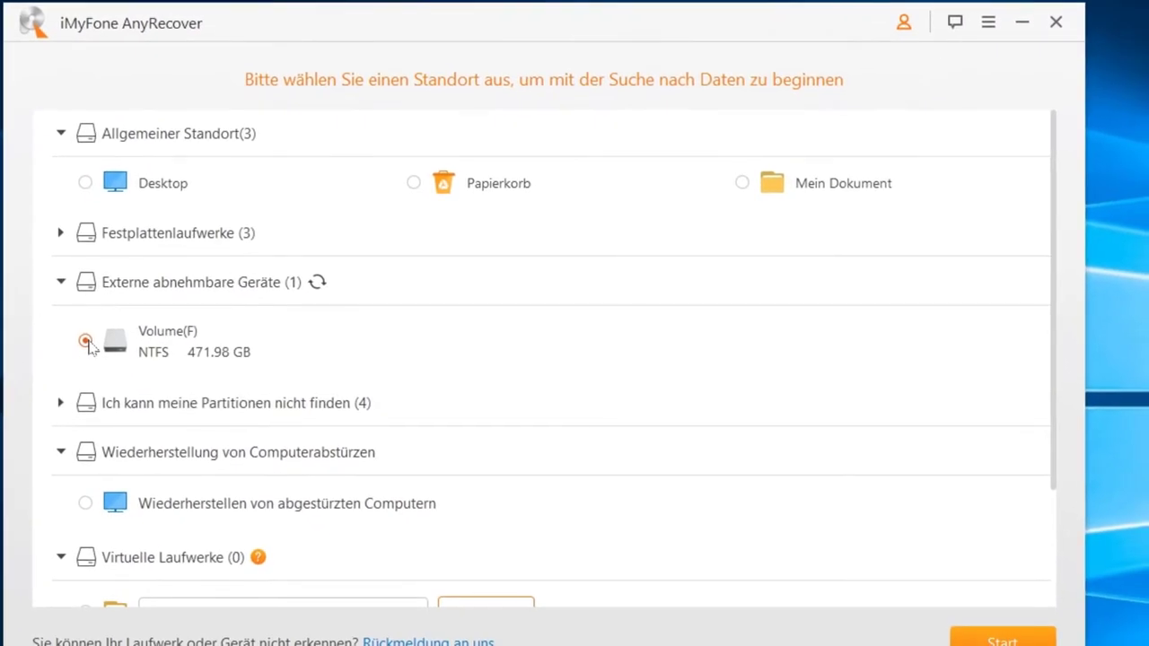
scroll(165, 416, "down", 3)
scroll(205, 428, "up", 3)
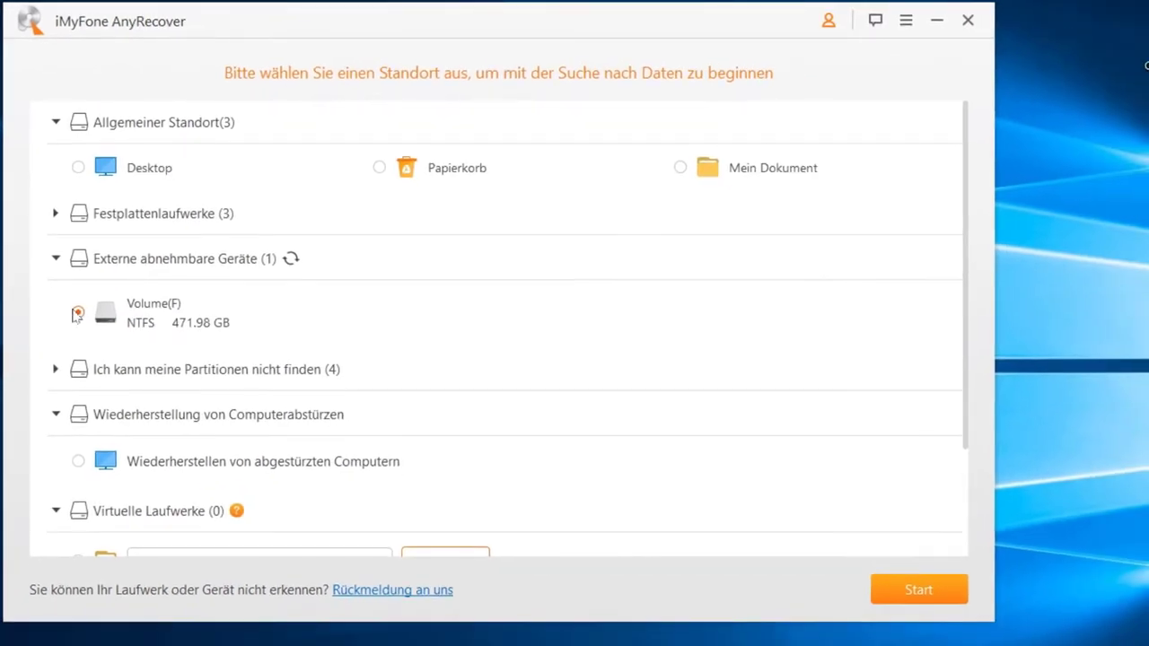
left_click(918, 587)
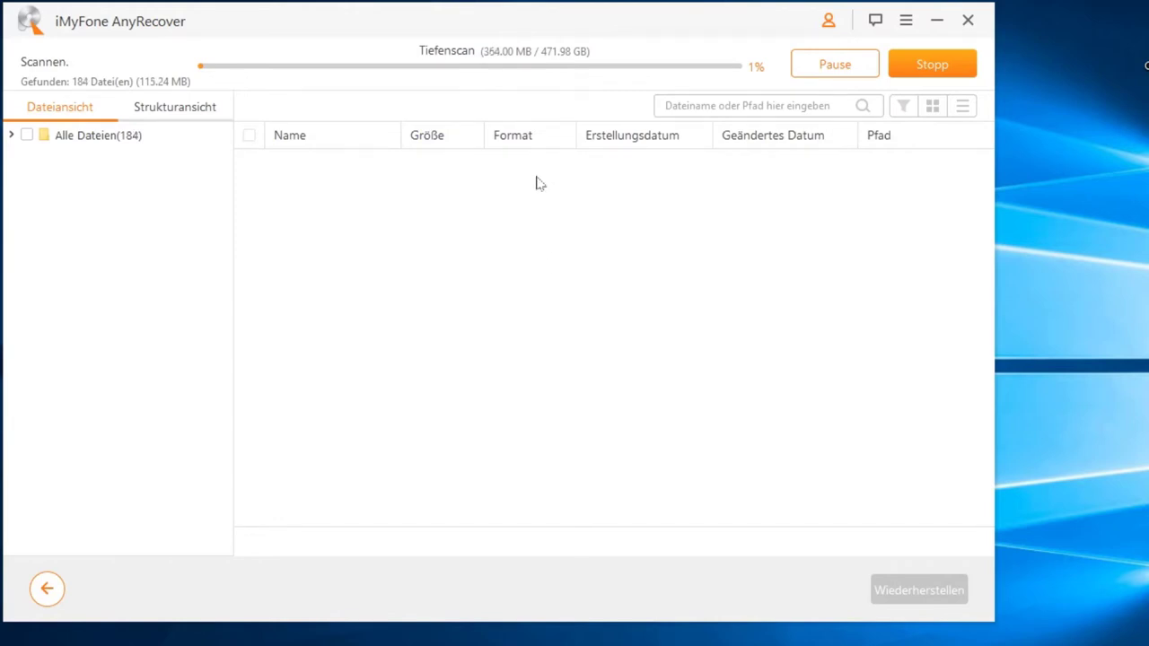
Step: Expand Alle Dateien and its Foto category in the scan results and list the photo format folders
left_click(131, 137)
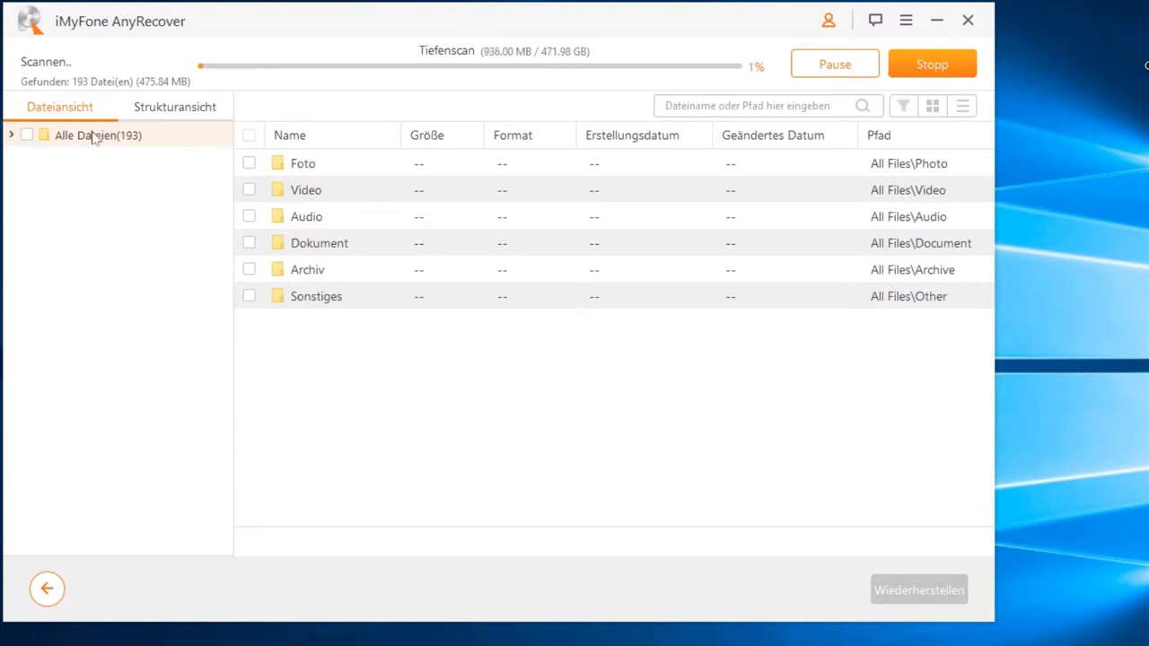
left_click(11, 136)
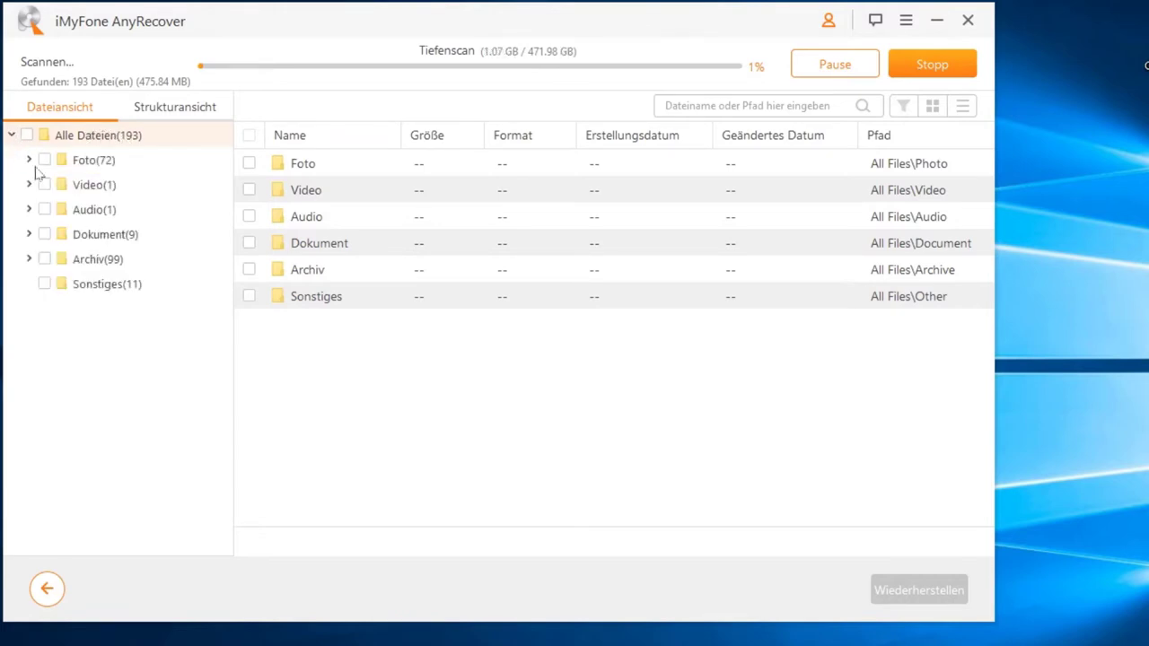
left_click(30, 160)
left_click(30, 161)
left_click(29, 161)
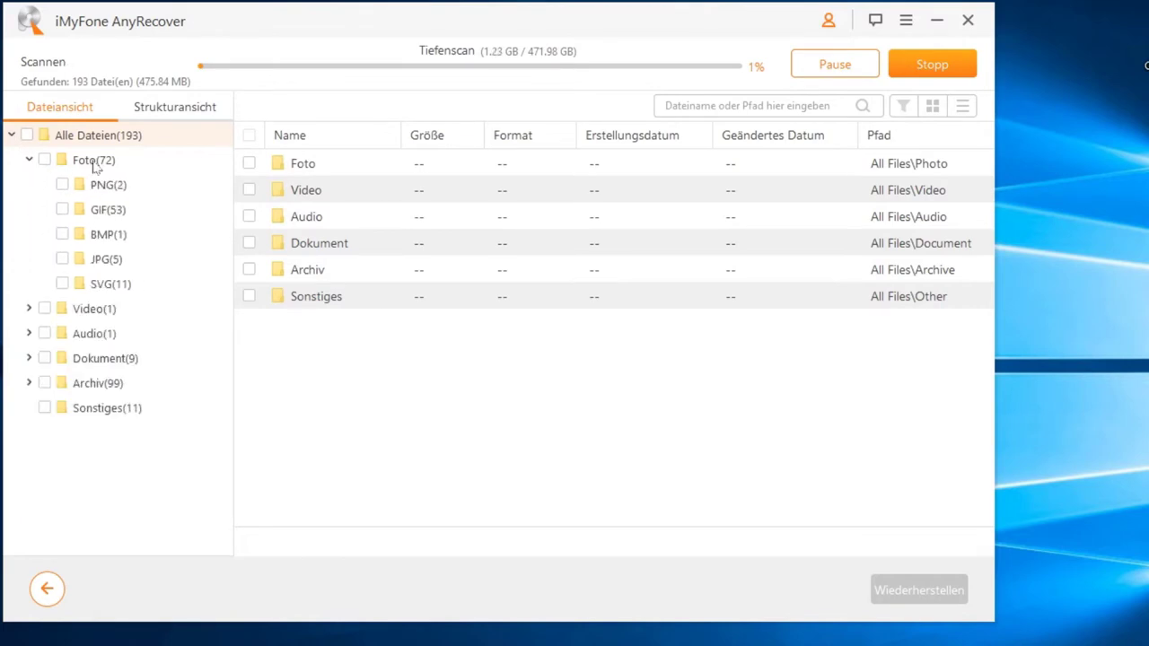
left_click(85, 161)
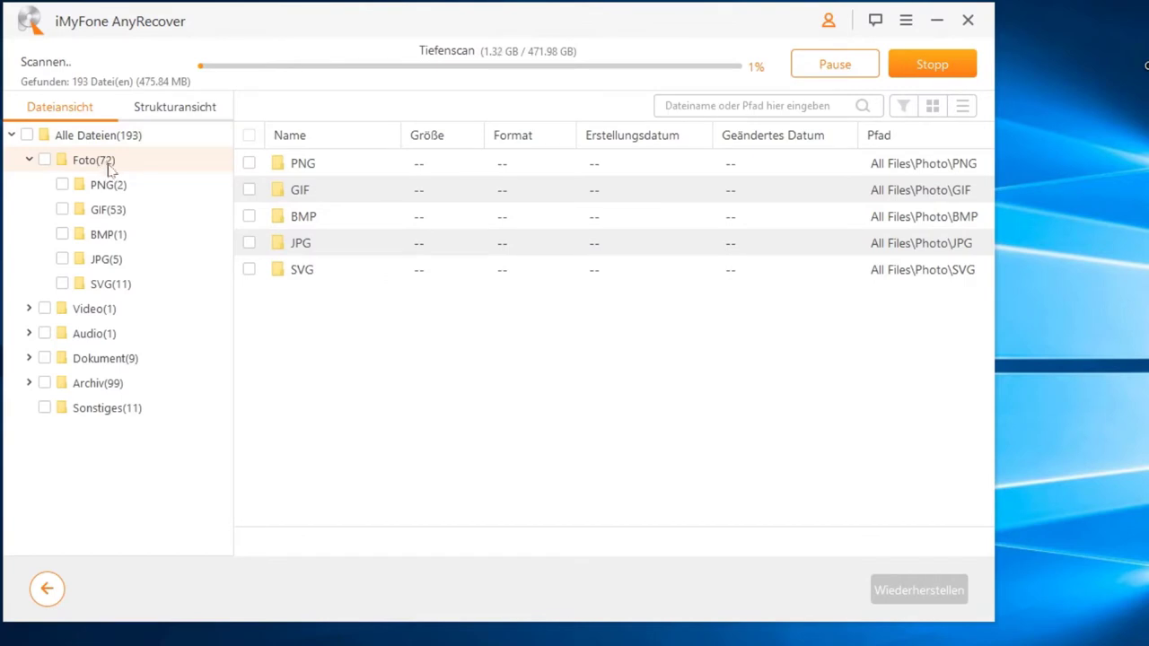
Step: Look through the PNG, GIF and BMP files found so far in the Foto category
left_click(107, 186)
left_click(109, 210)
left_click(111, 235)
left_click(107, 213)
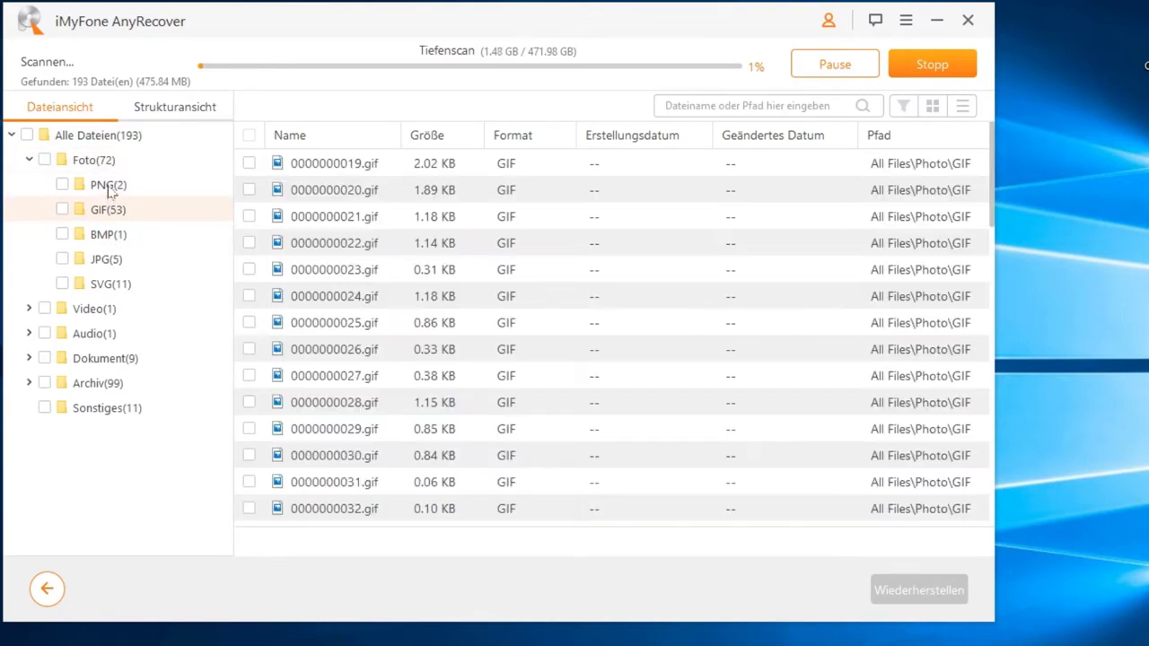
left_click(111, 239)
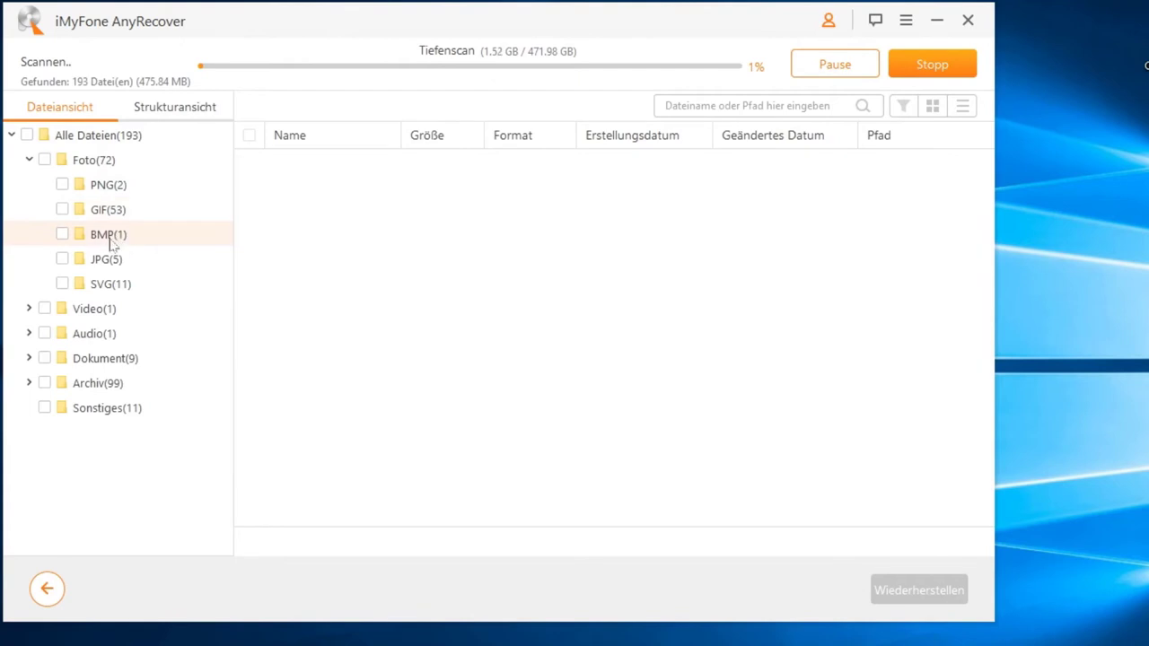
Step: Expand the Video category, collapse Foto, and view the overviews of Alle Dateien and Foto
left_click(29, 310)
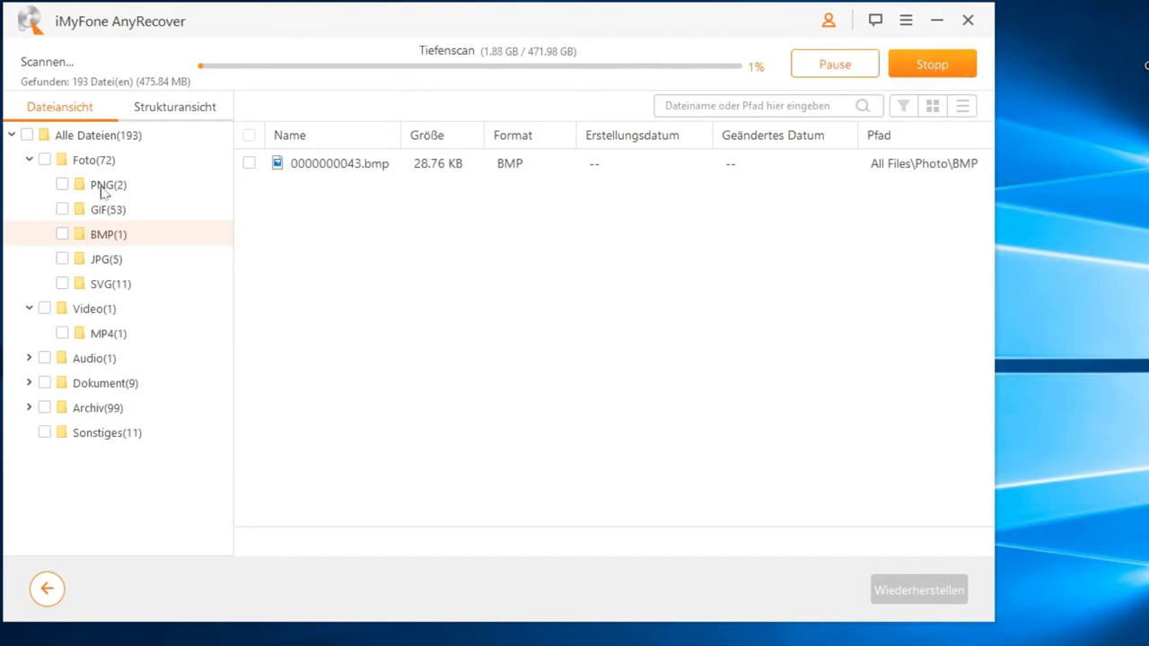
left_click(28, 160)
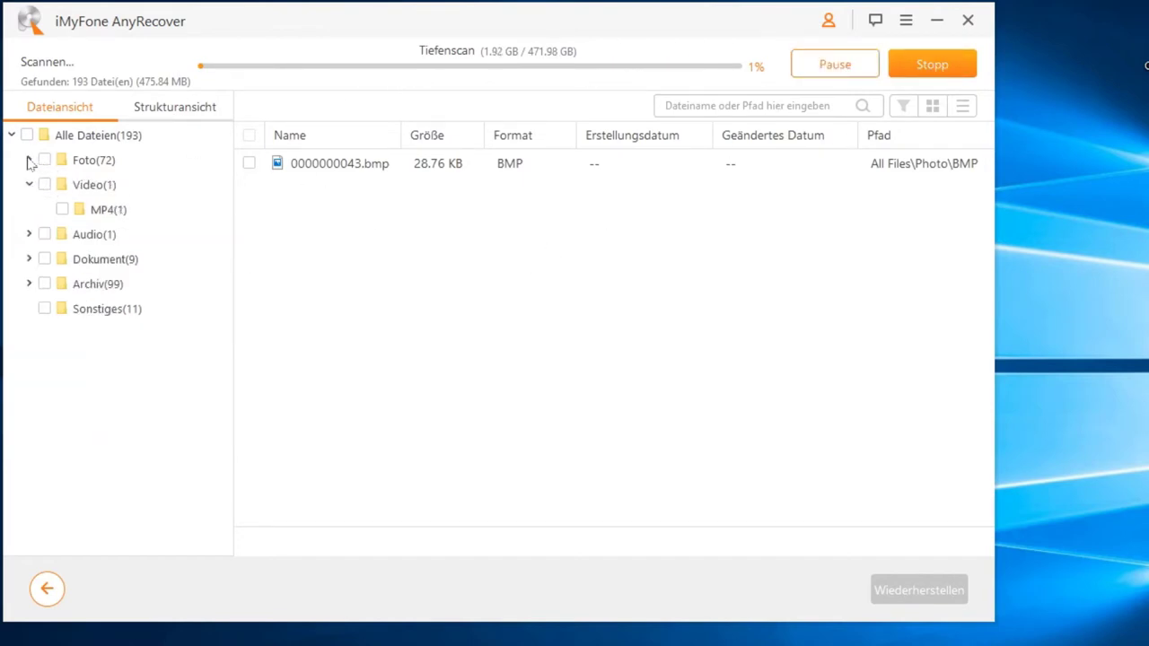
left_click(85, 139)
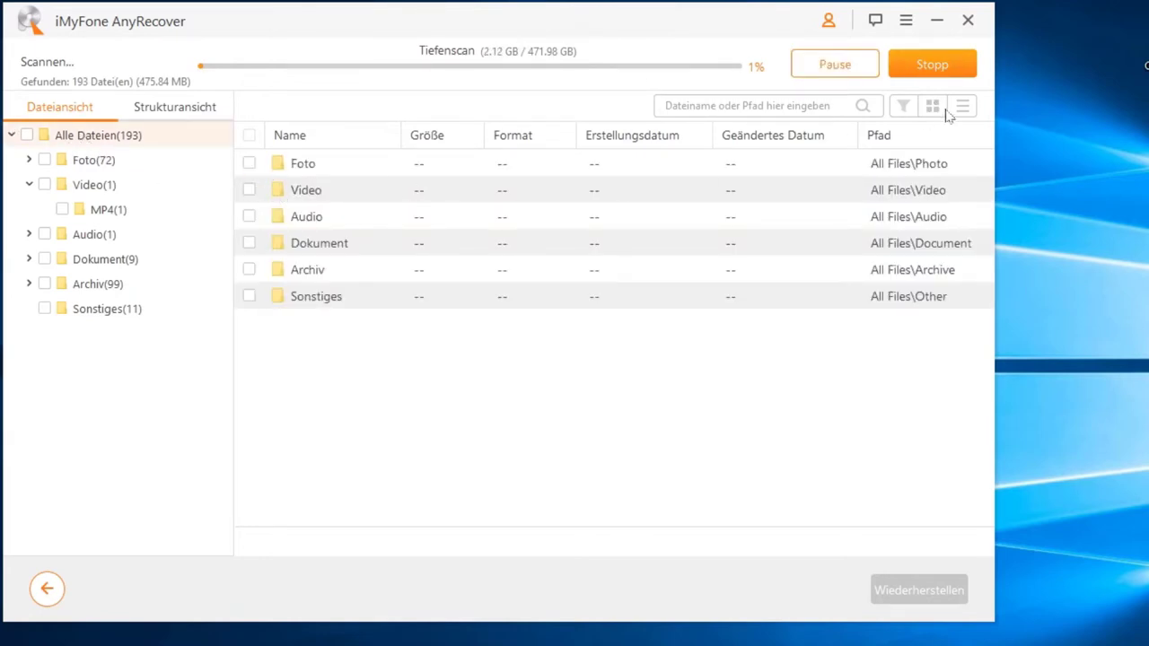
left_click(97, 163)
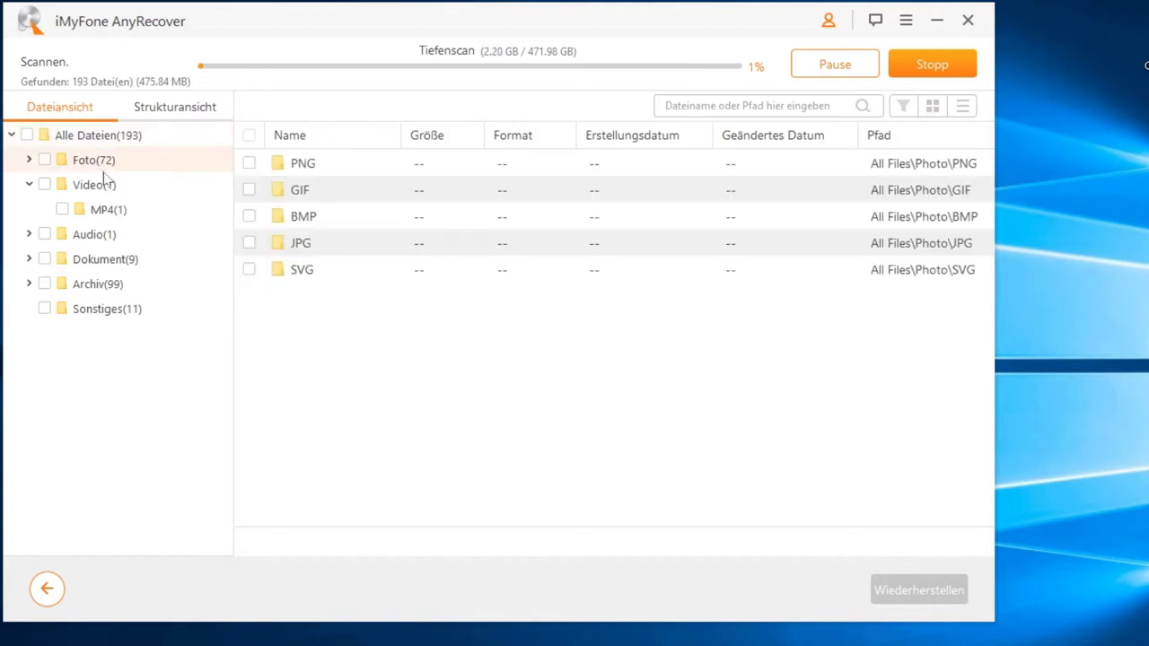
Step: Stop the running deep scan early, confirm the stop, and close the completion message
left_click(920, 69)
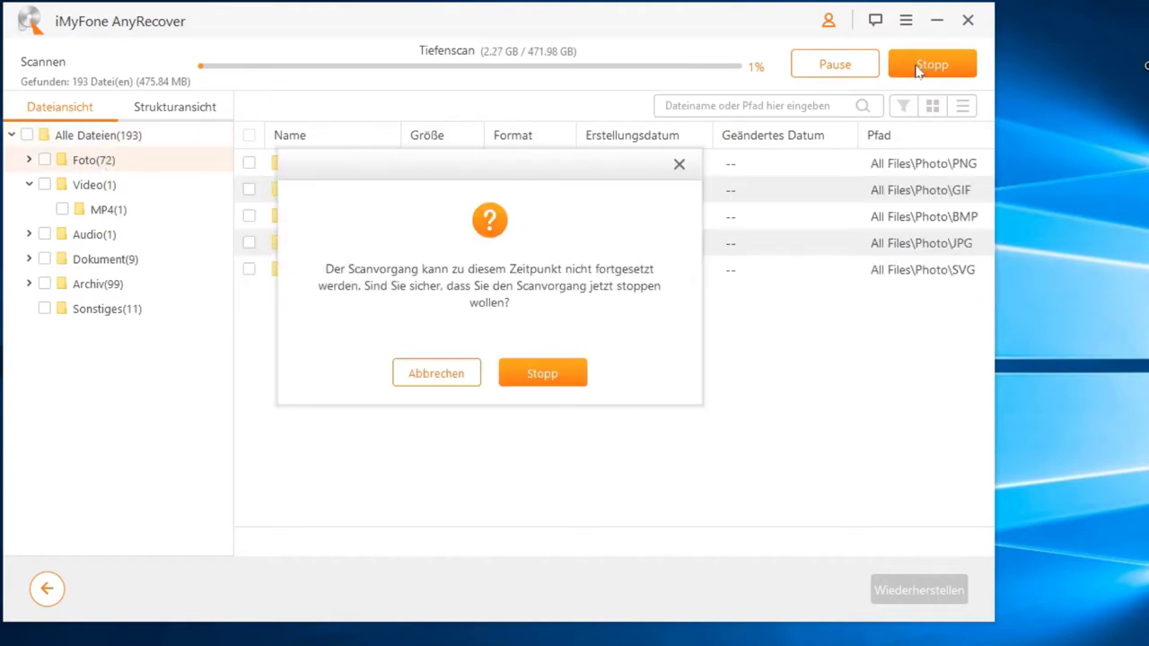
left_click(549, 373)
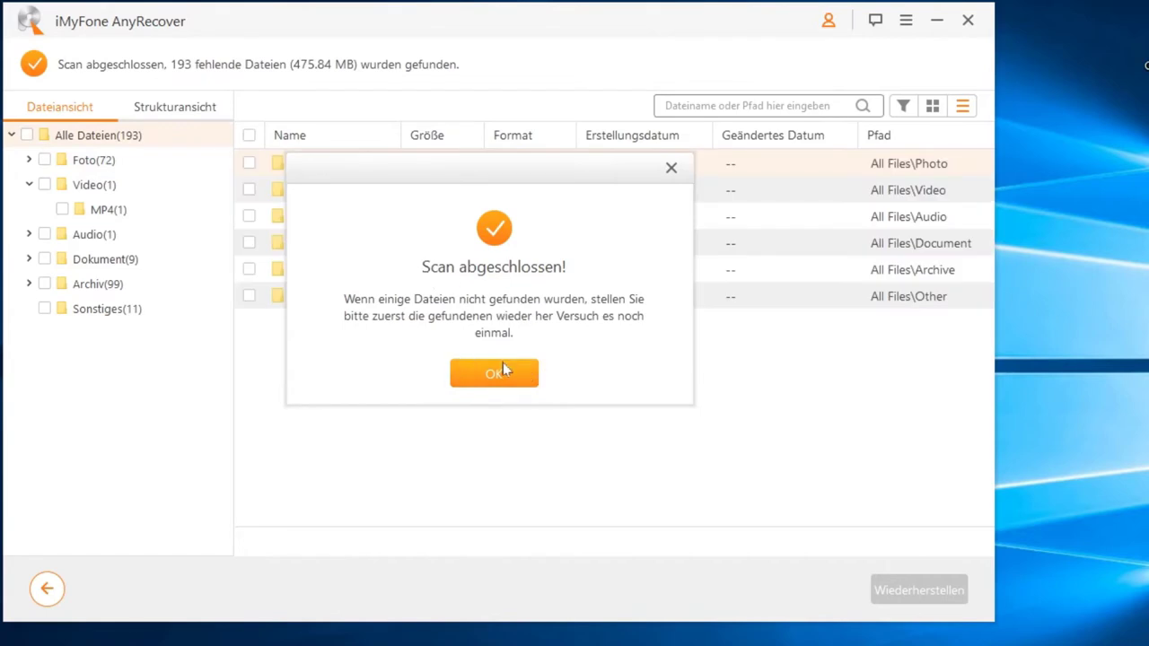
left_click(502, 371)
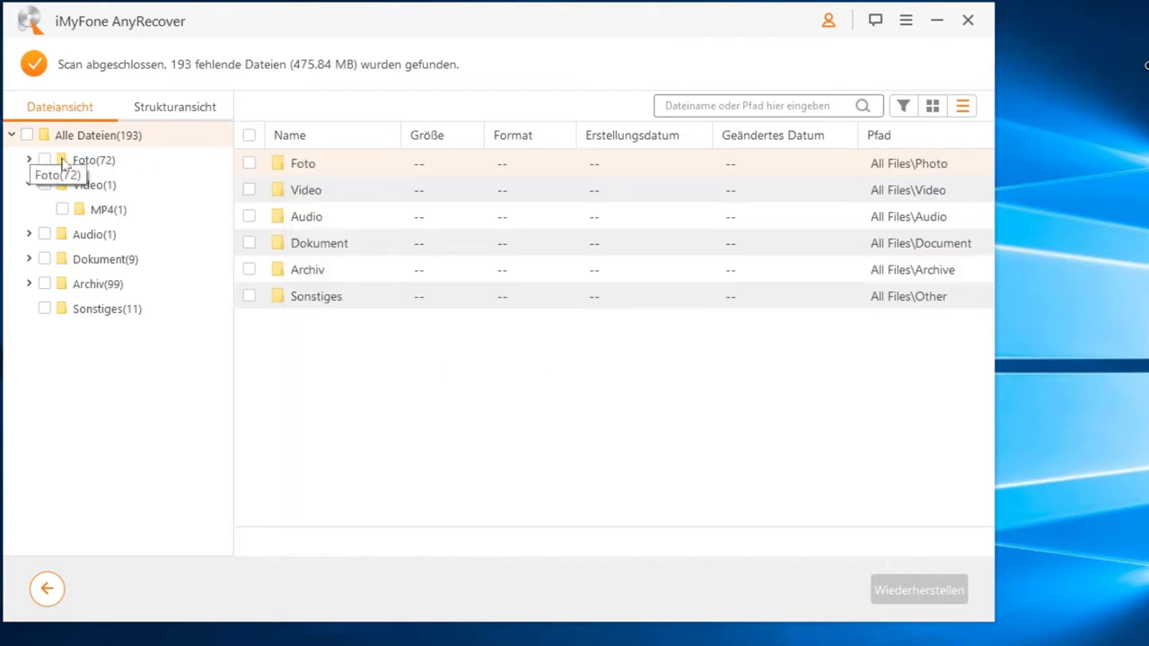
Step: Expand the Foto category and check the file lists of its PNG, GIF and JPG folders
left_click(95, 160)
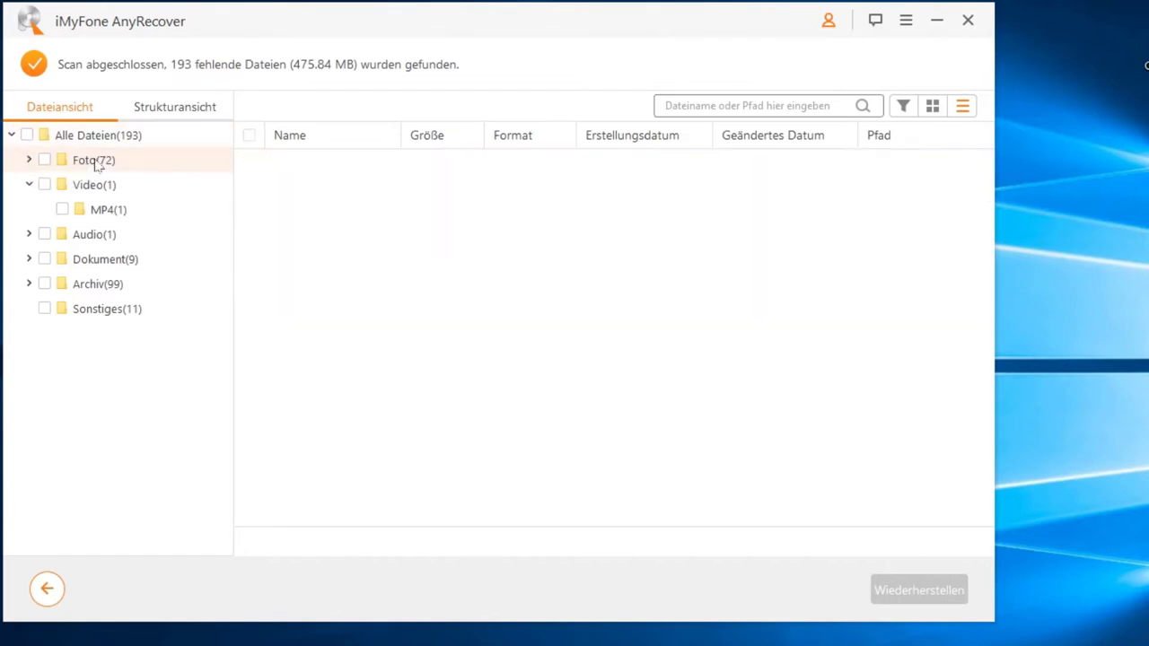
left_click(29, 161)
left_click(115, 186)
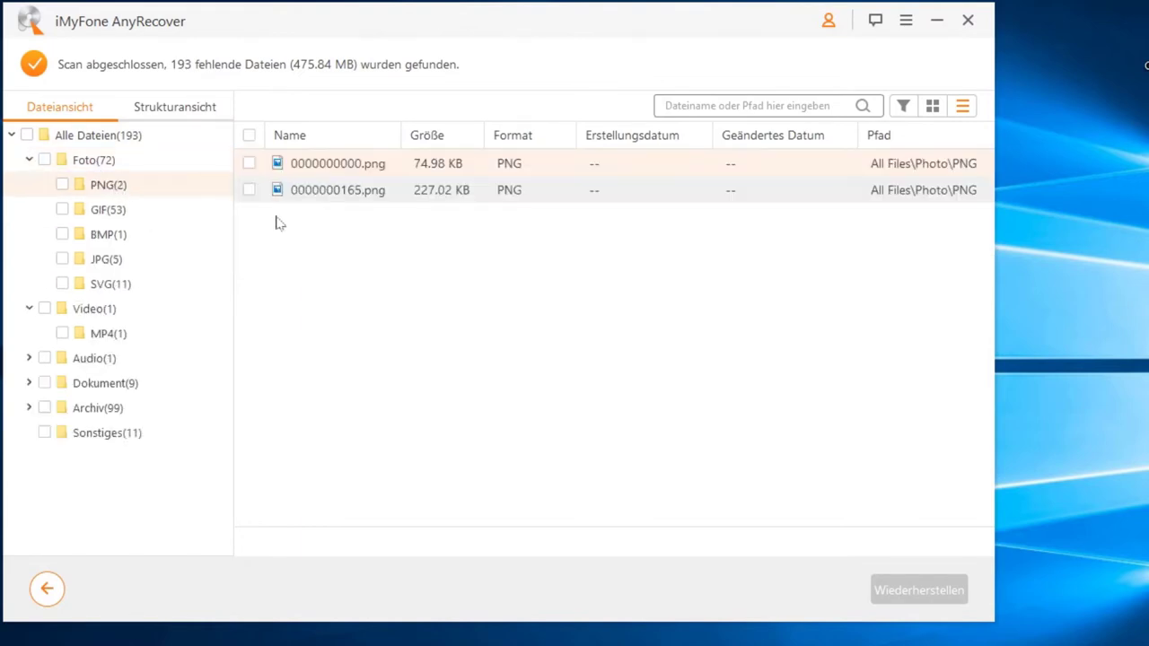
left_click(106, 212)
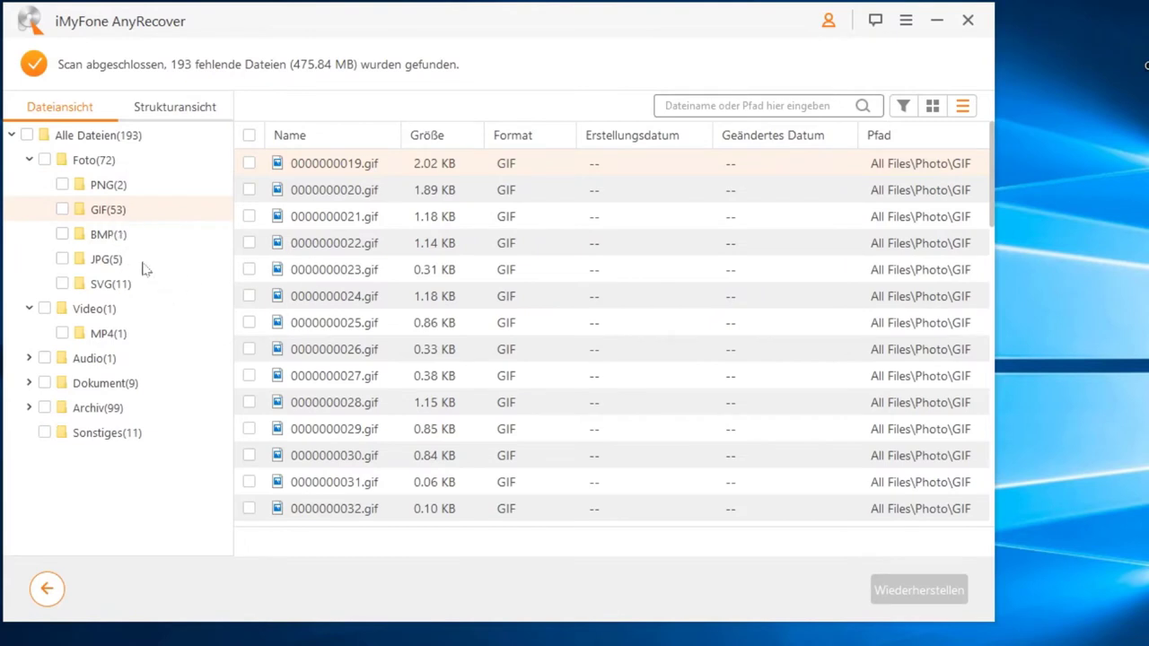
left_click(130, 261)
left_click(113, 210)
left_click(114, 184)
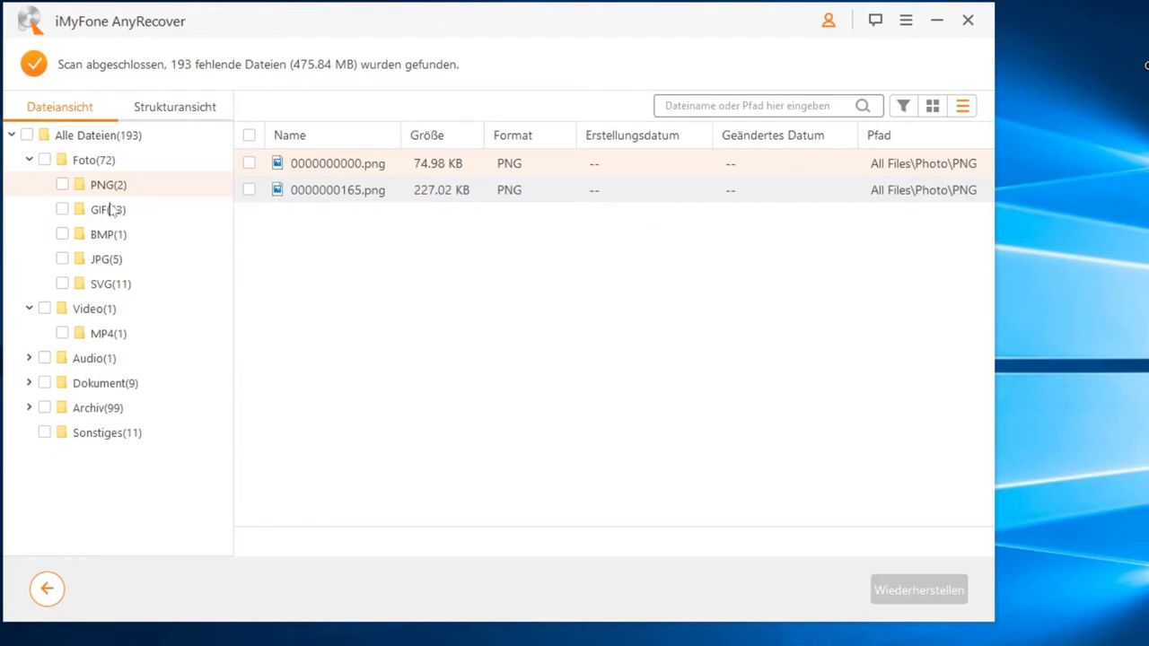
Step: Switch the results to thumbnail view and preview the found images in the GIF, BMP, JPG and SVG folders
left_click(933, 108)
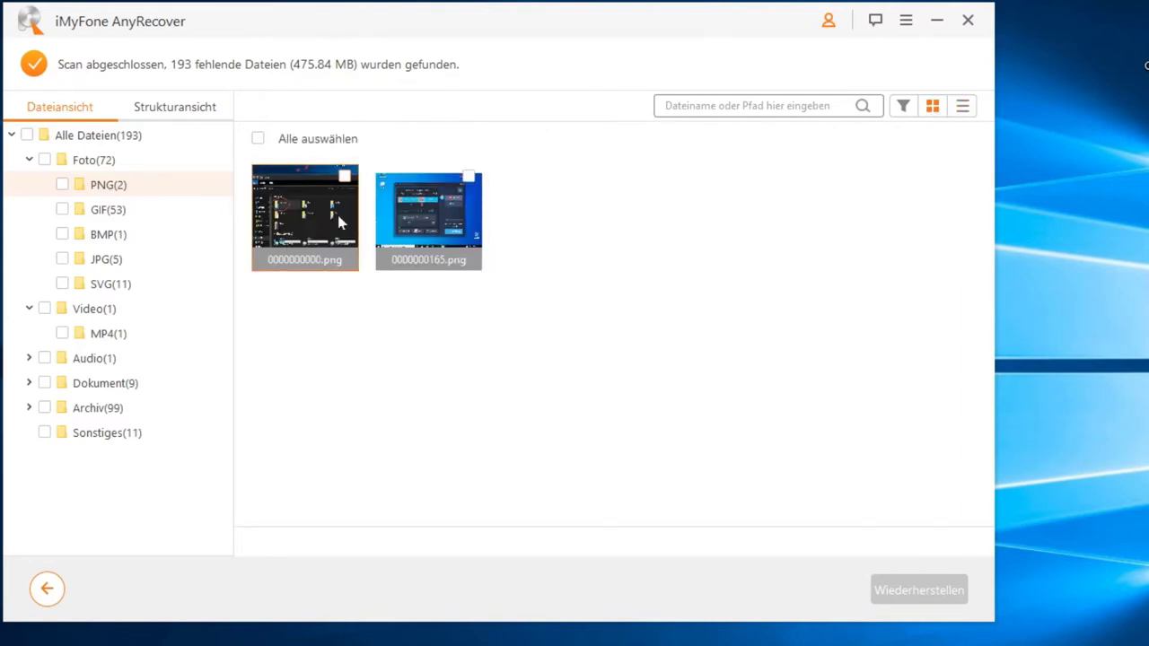
left_click(105, 213)
left_click(107, 237)
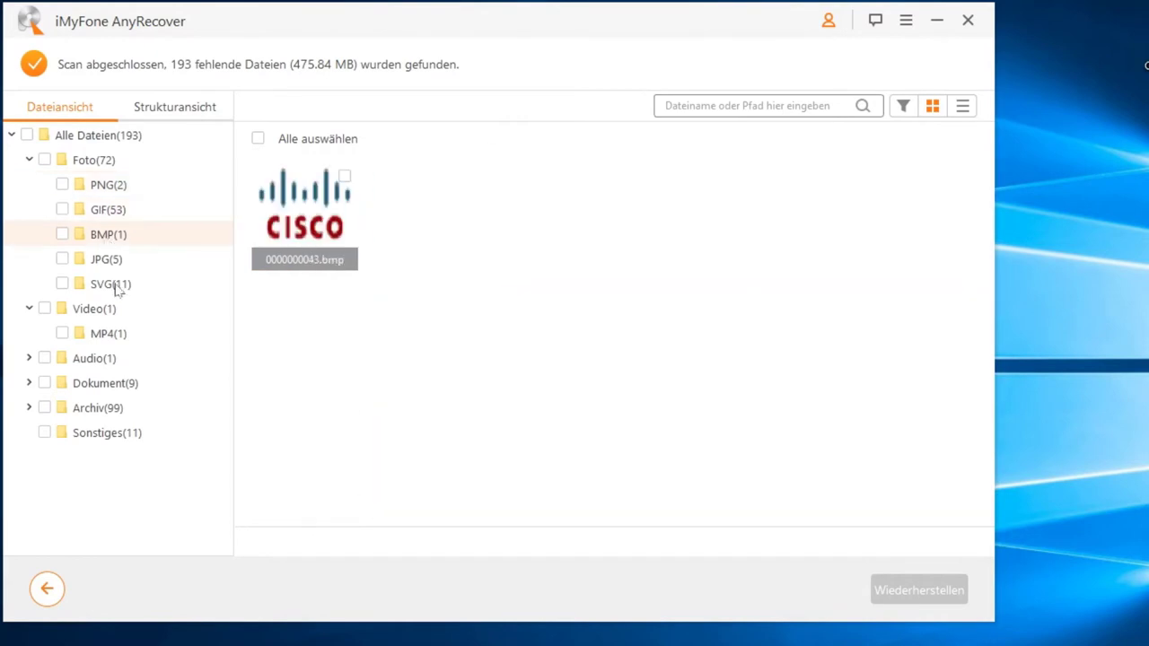
left_click(111, 262)
left_click(119, 286)
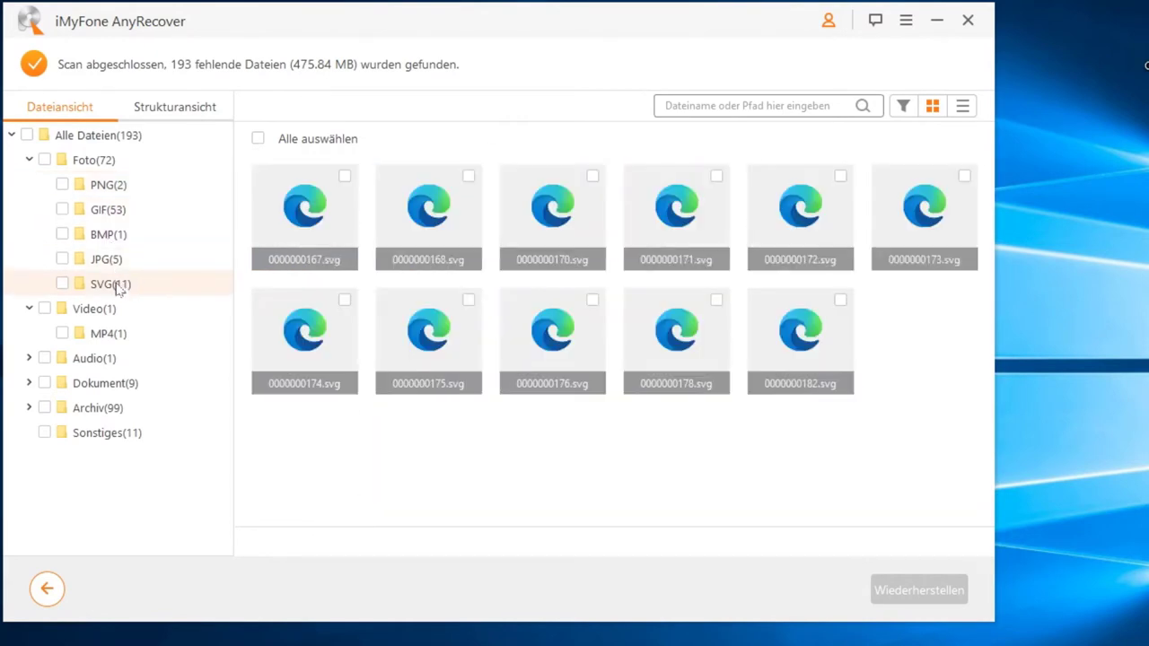
Step: Preview the image 0000000000.png in the PNG folder and close the preview
left_click(106, 187)
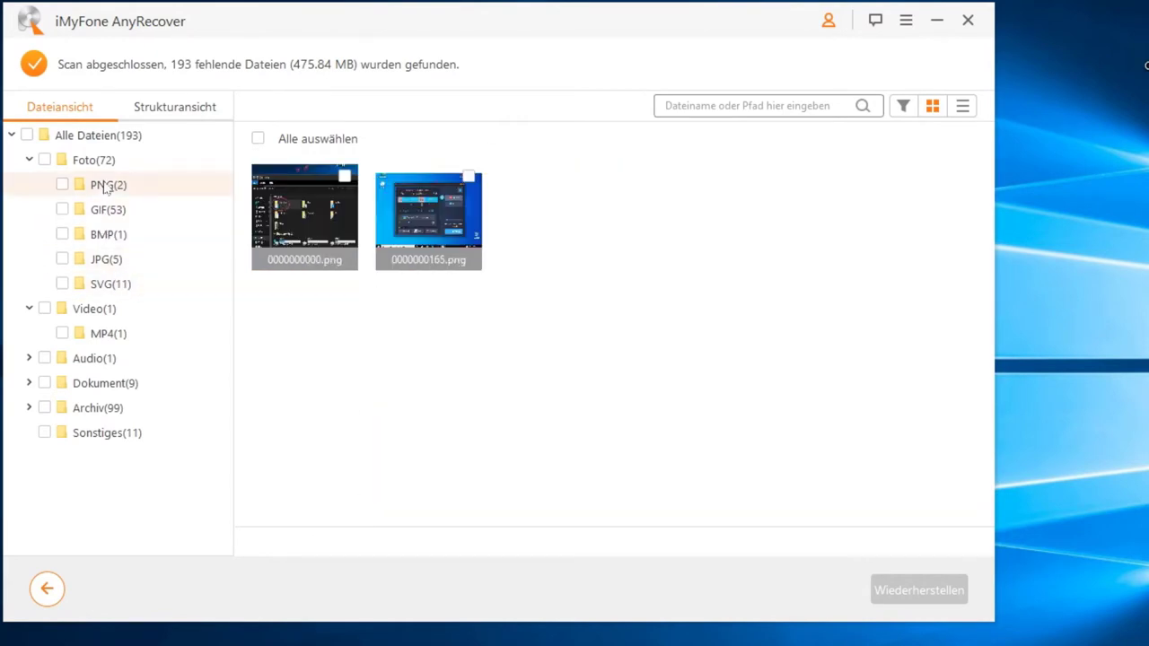
double_click(301, 198)
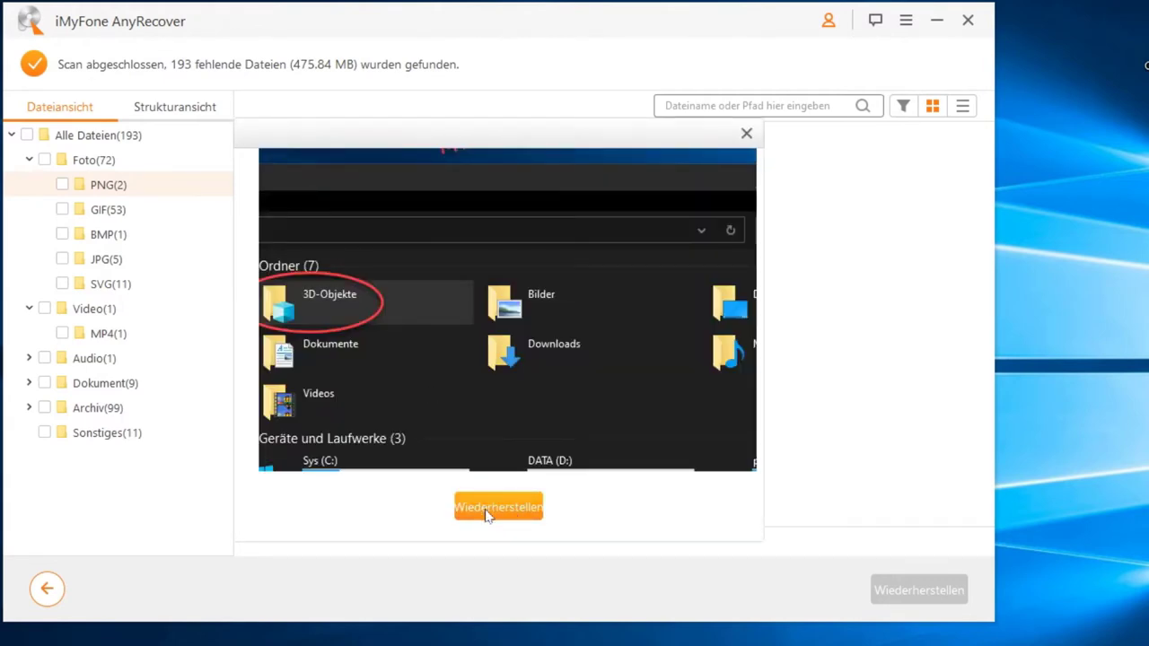
left_click(746, 133)
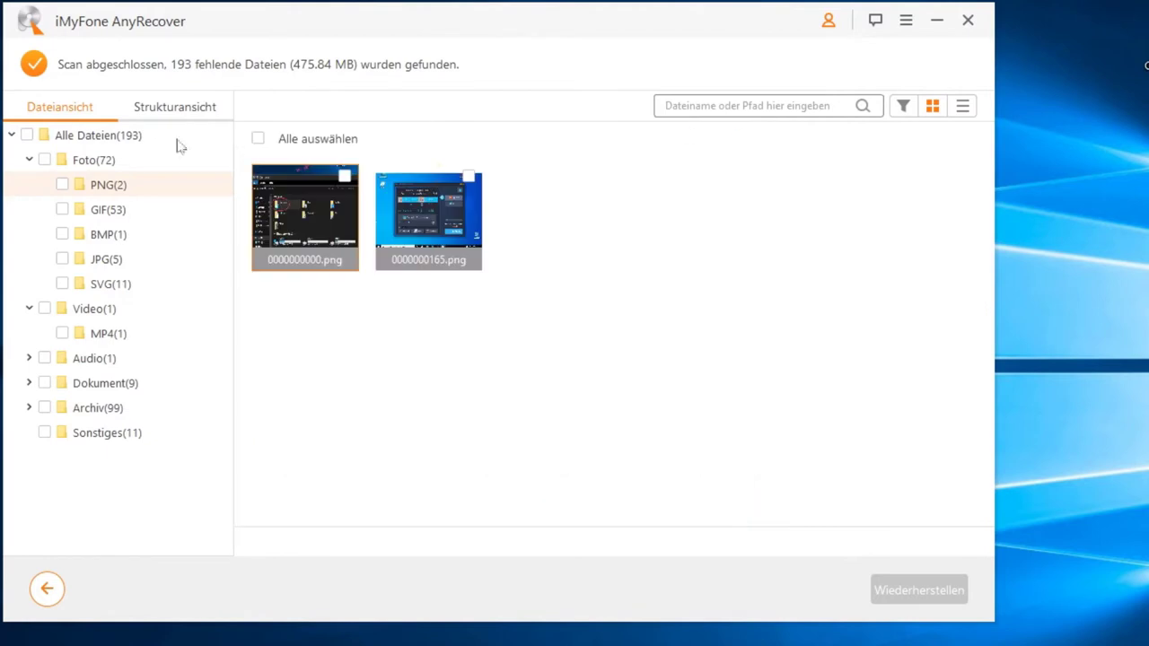
Step: Collapse Foto, expand Audio, and mark the MP3 and MP4 folders for recovery
left_click(29, 161)
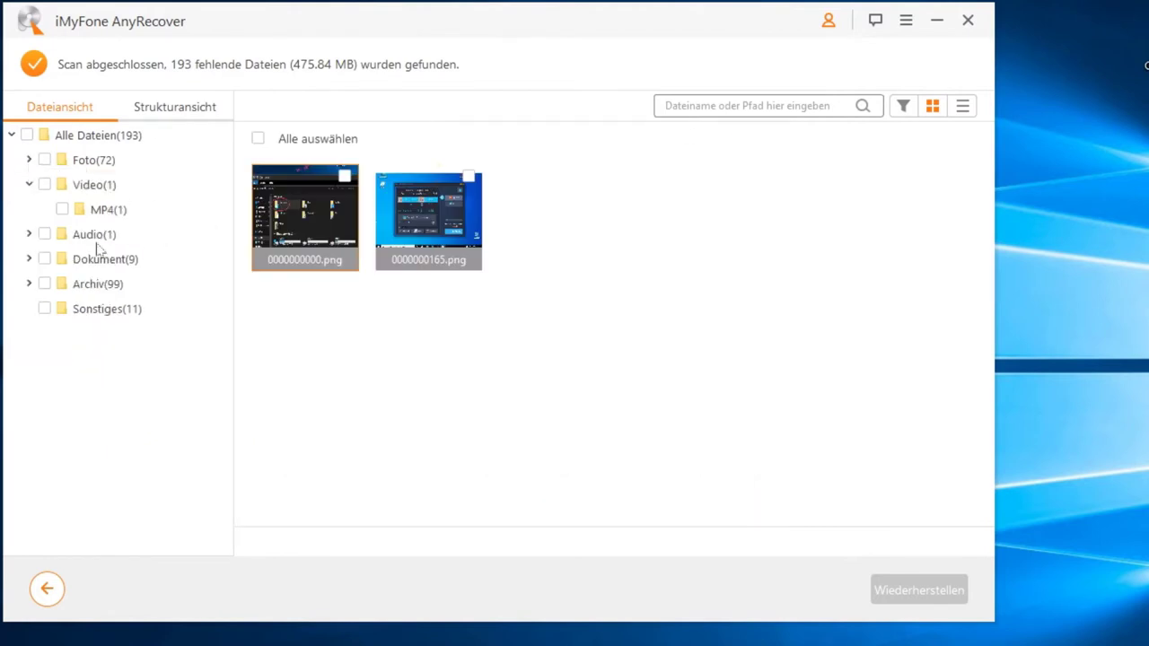
left_click(29, 234)
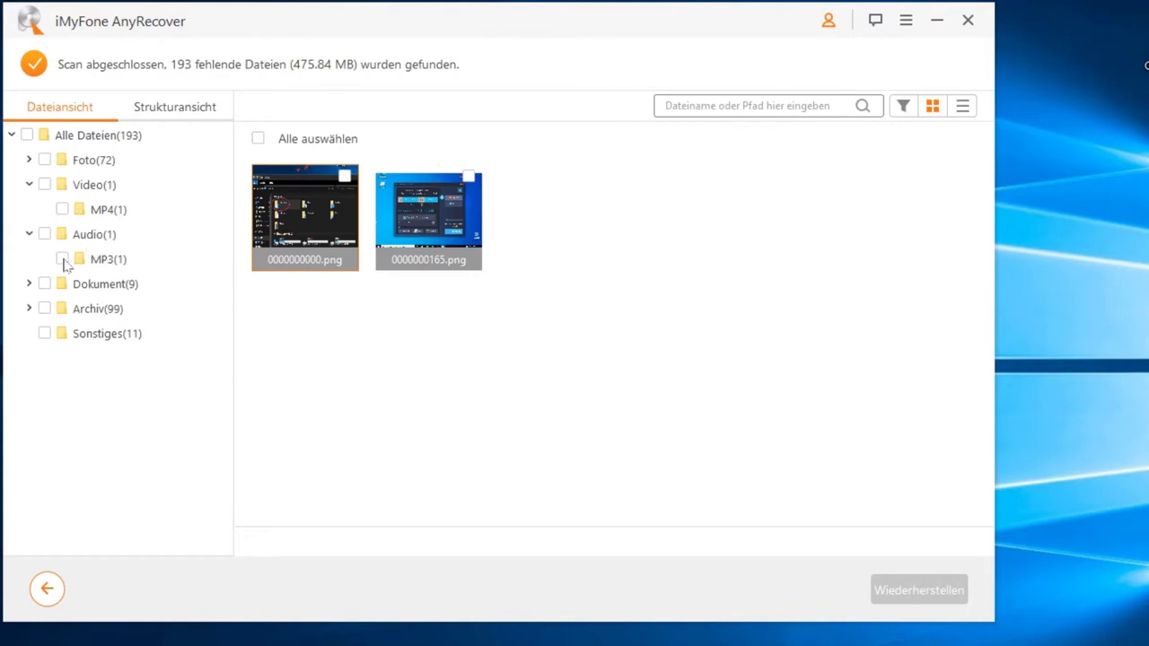
left_click(95, 260)
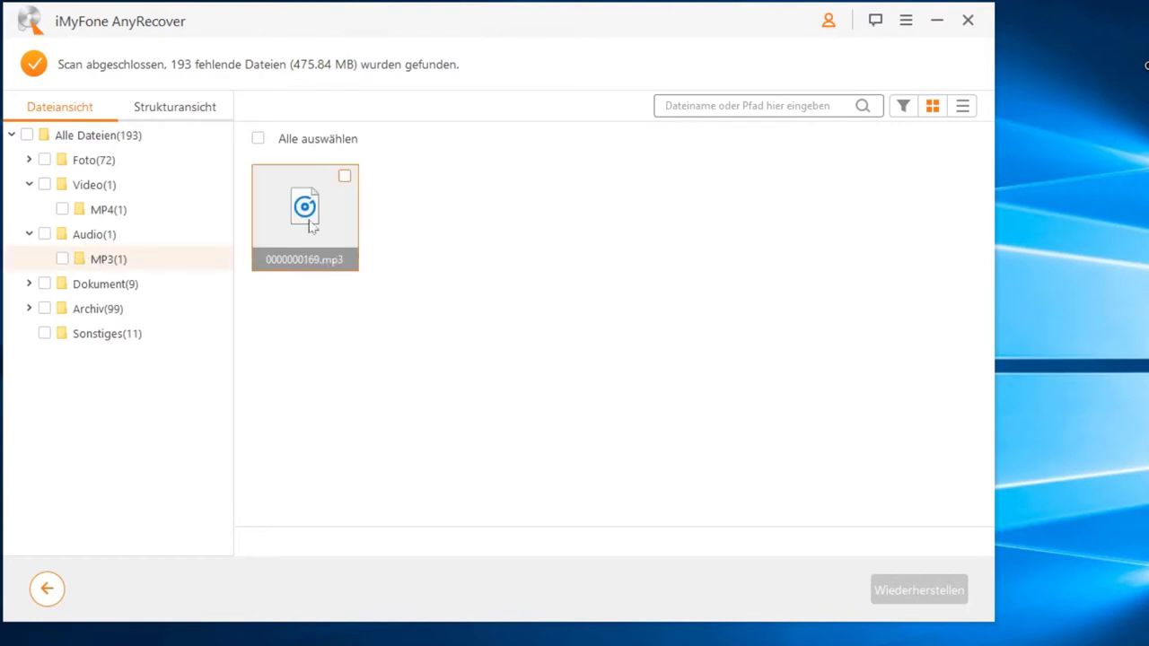
left_click(59, 259)
left_click(62, 210)
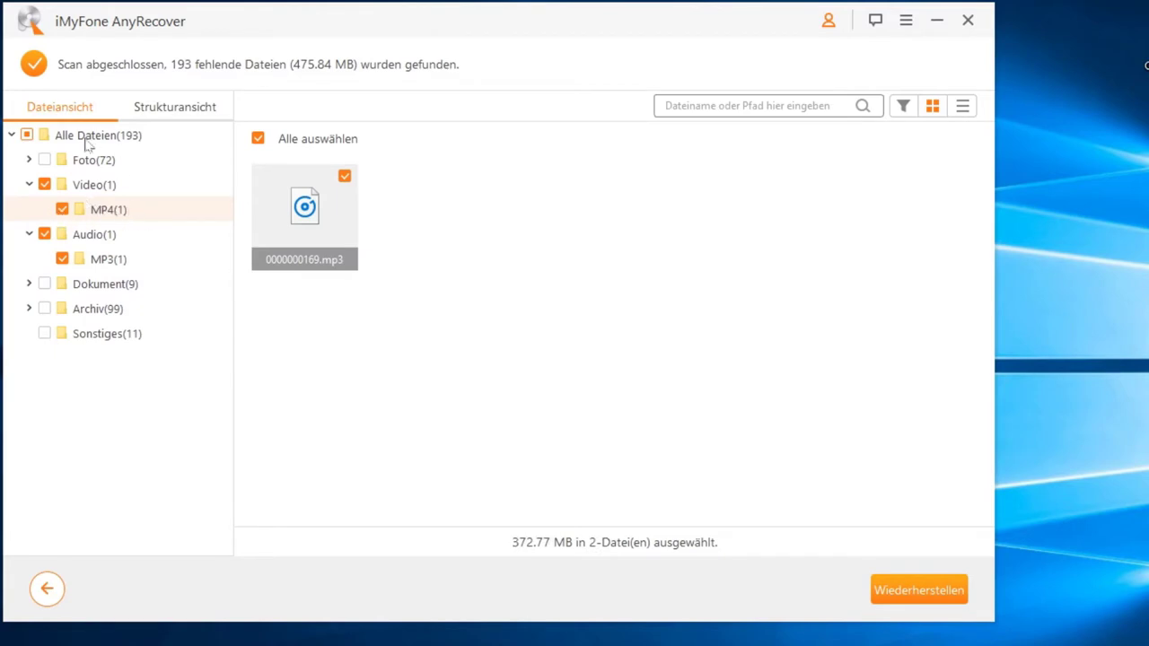
Step: Expand Foto again and mark its PNG, BMP and JPG folders for recovery
left_click(30, 160)
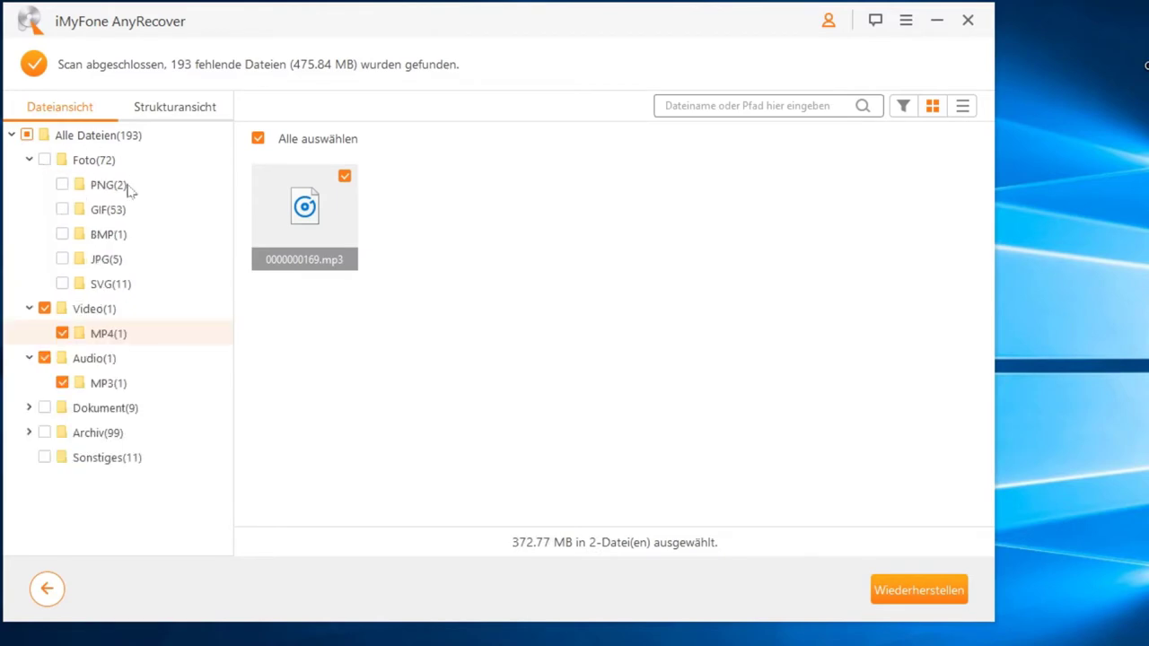
left_click(99, 188)
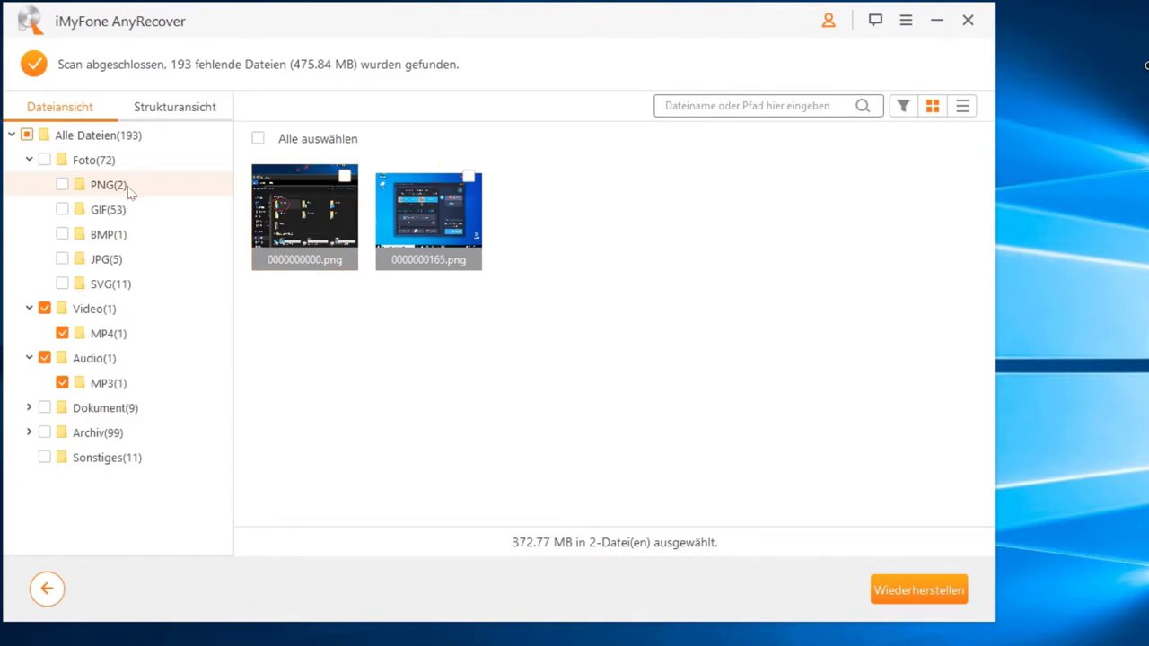
left_click(62, 185)
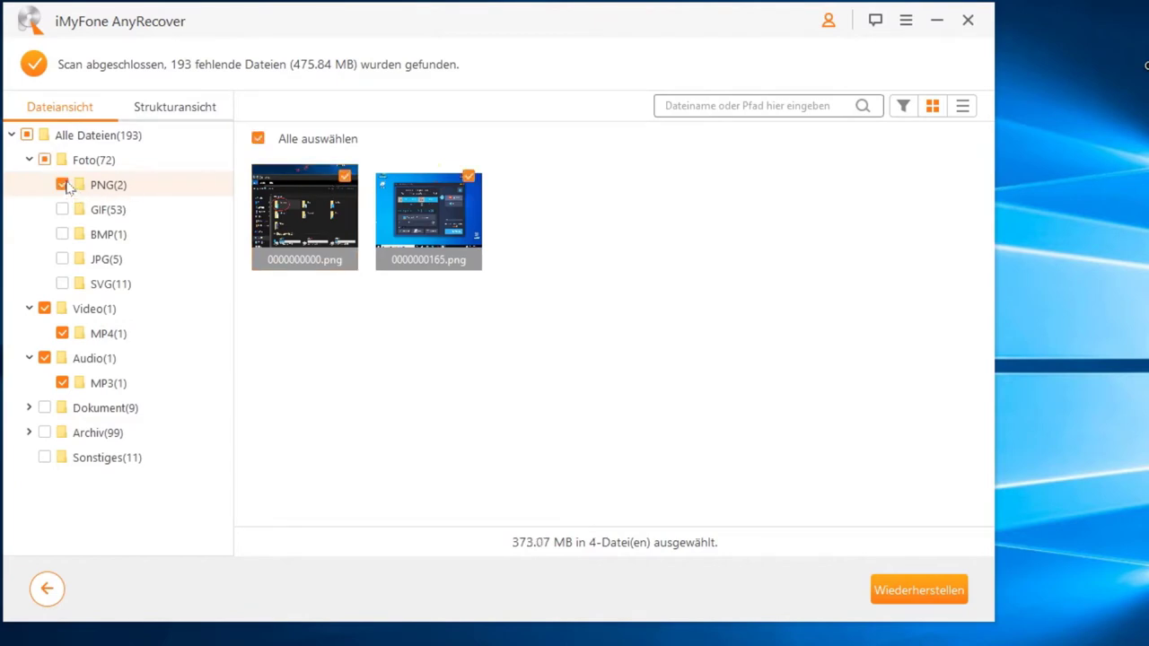
left_click(110, 237)
left_click(62, 235)
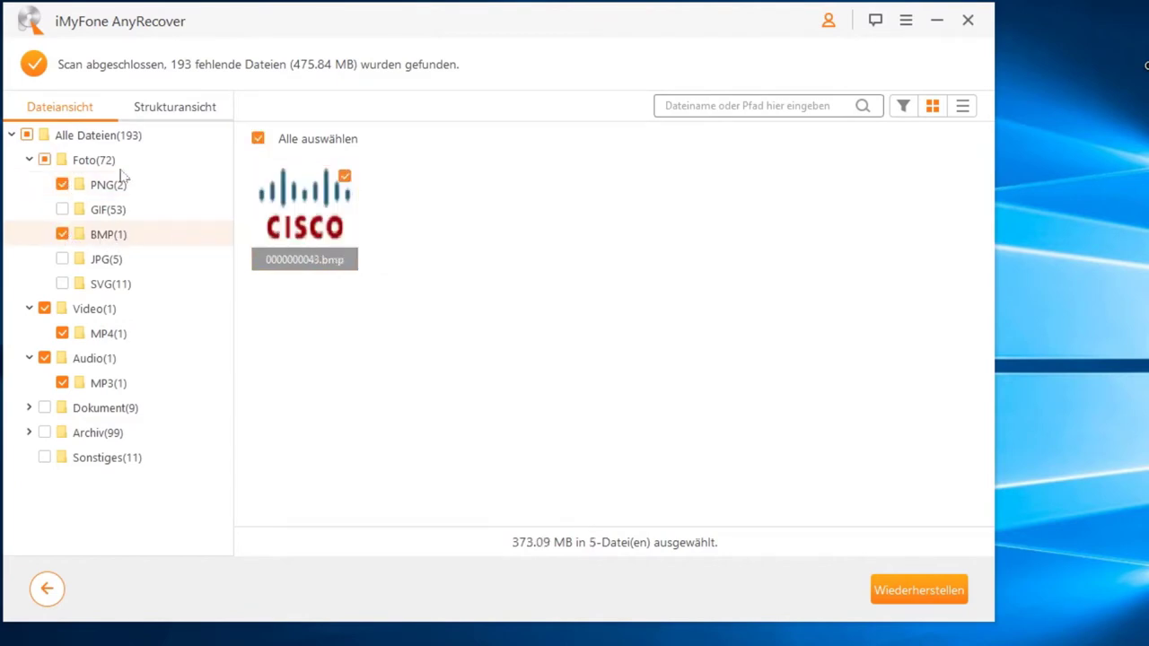
left_click(102, 261)
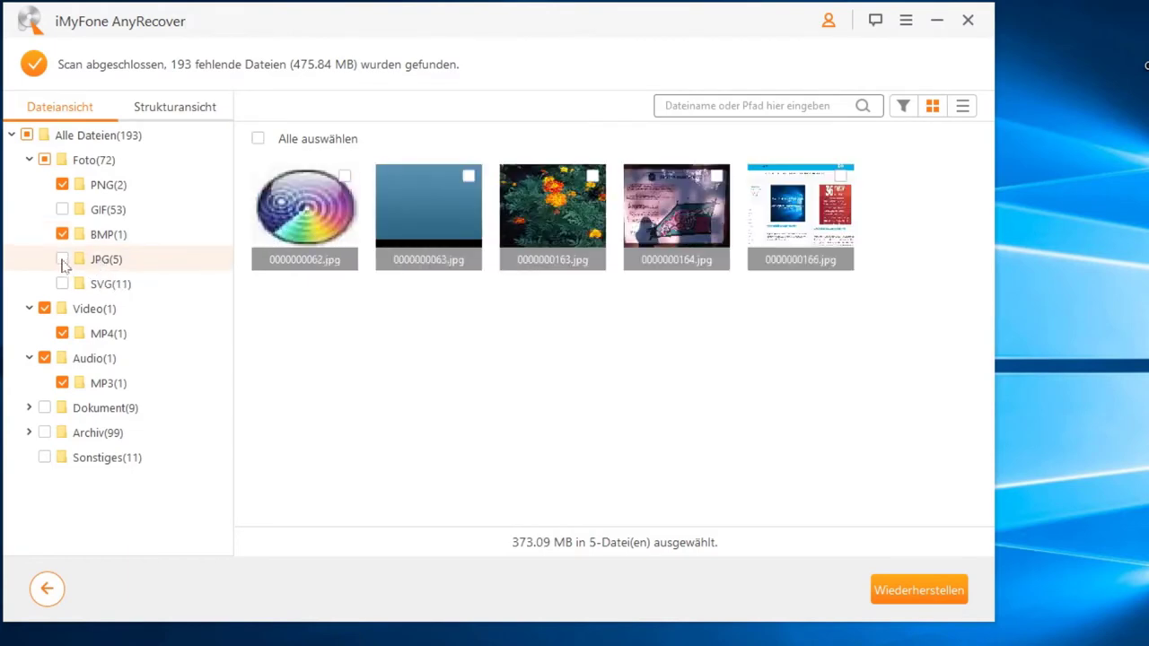
left_click(62, 259)
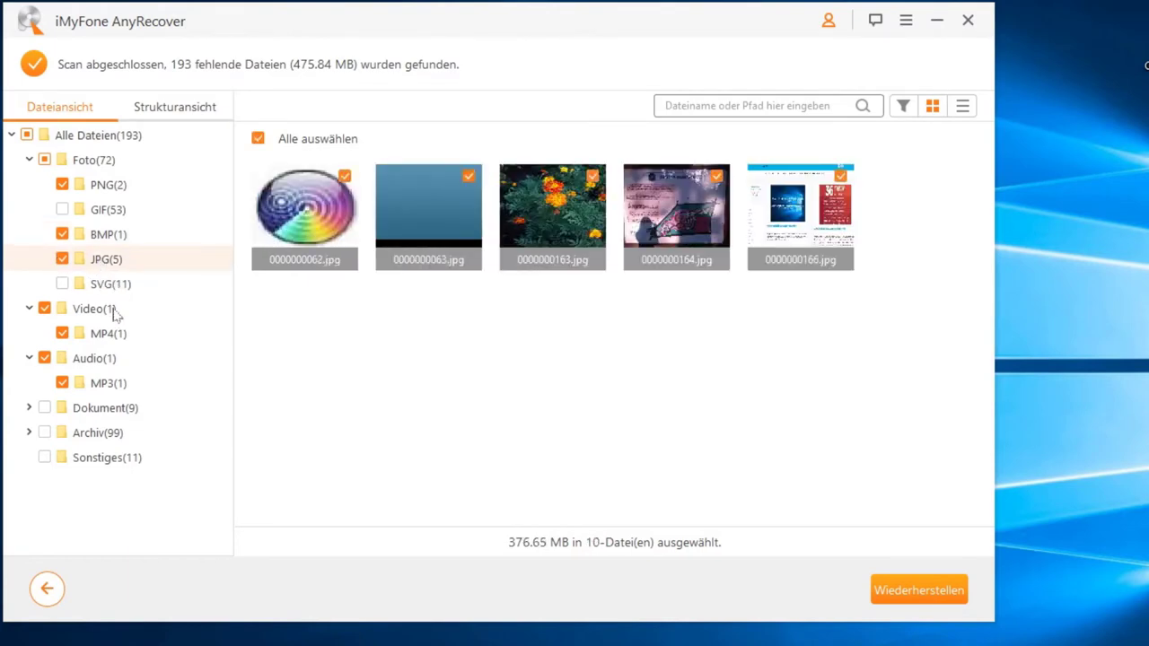
Step: Expand the Dokument category, mark its PDF folder for recovery, and view the HTM files
left_click(30, 409)
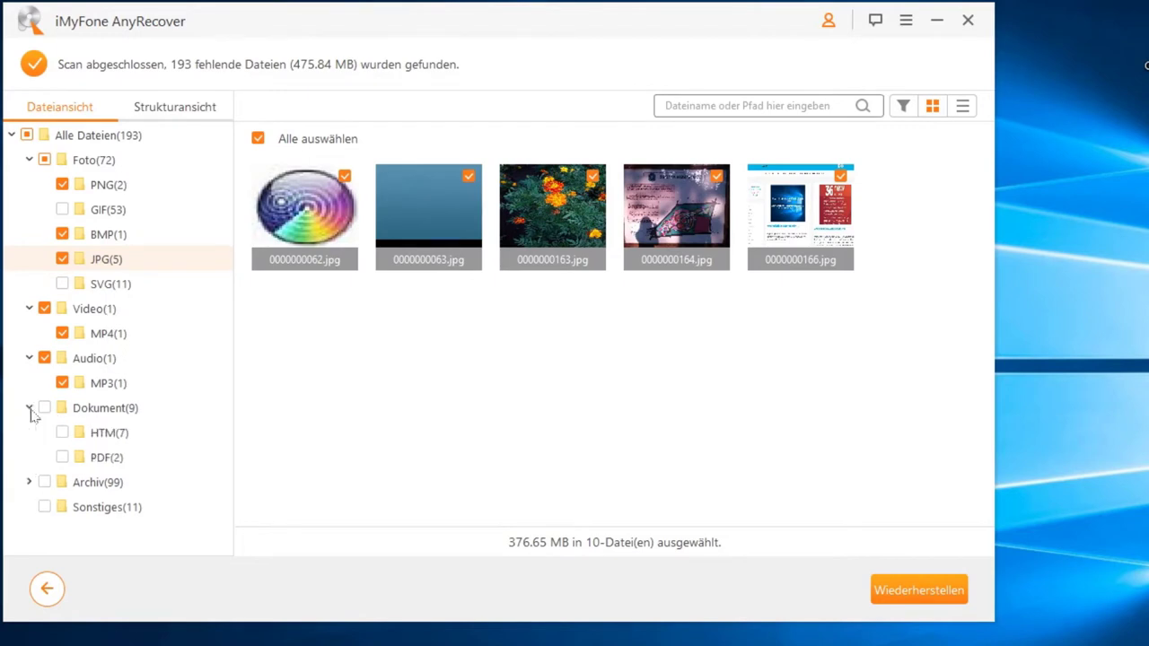
left_click(63, 459)
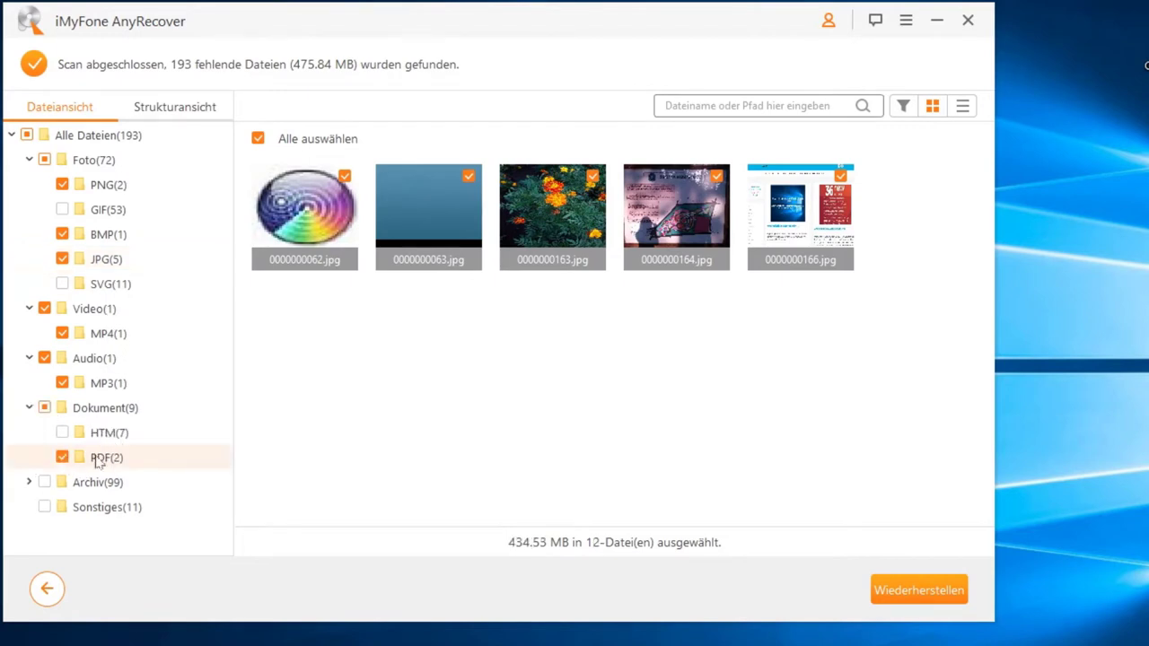
left_click(100, 437)
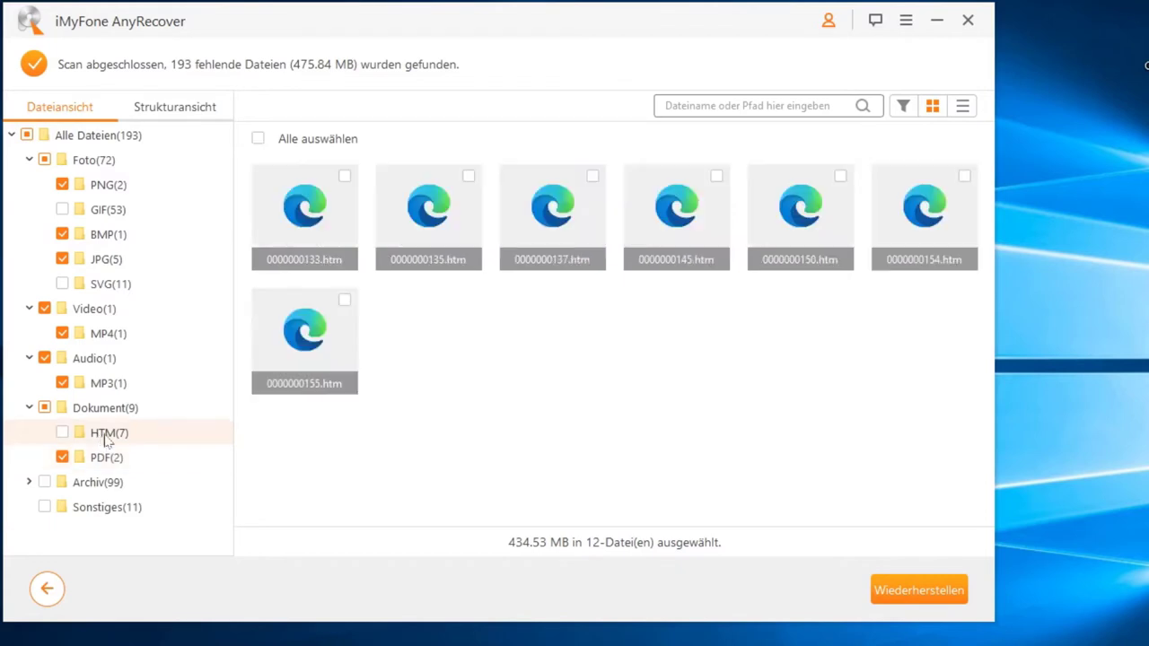
Step: Expand the Archiv category, look through the GZ files, and mark only the TAR folder for recovery
left_click(29, 482)
scroll(106, 433, "down", 1)
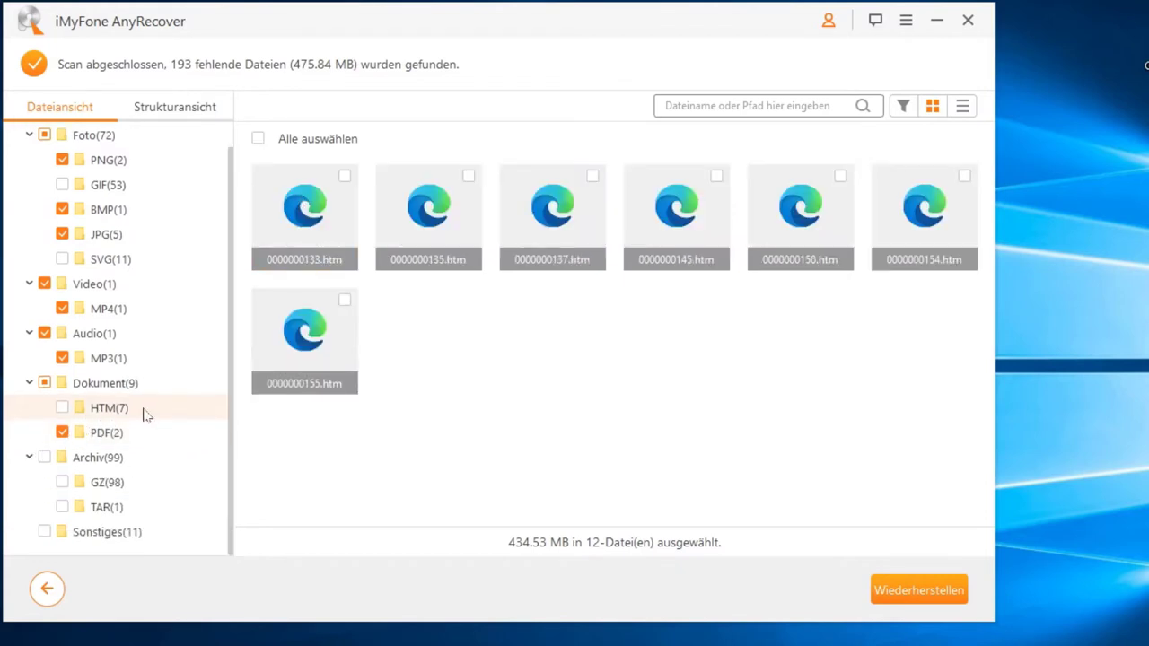
left_click(111, 483)
scroll(422, 359, "down", 1)
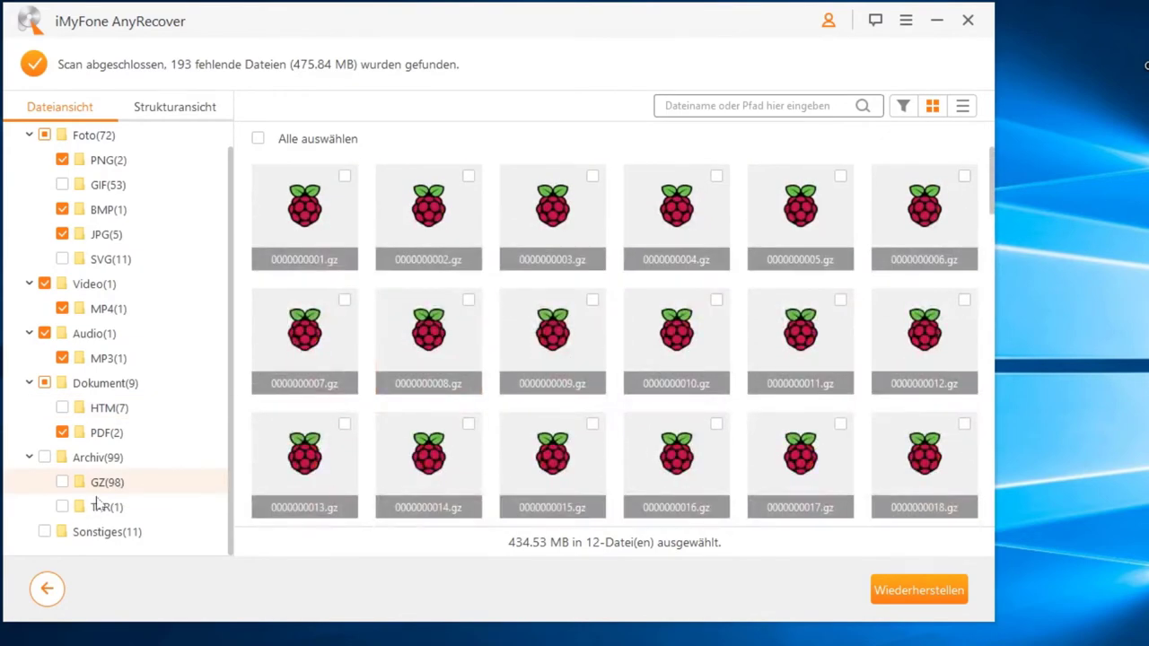
scroll(436, 386, "down", 1)
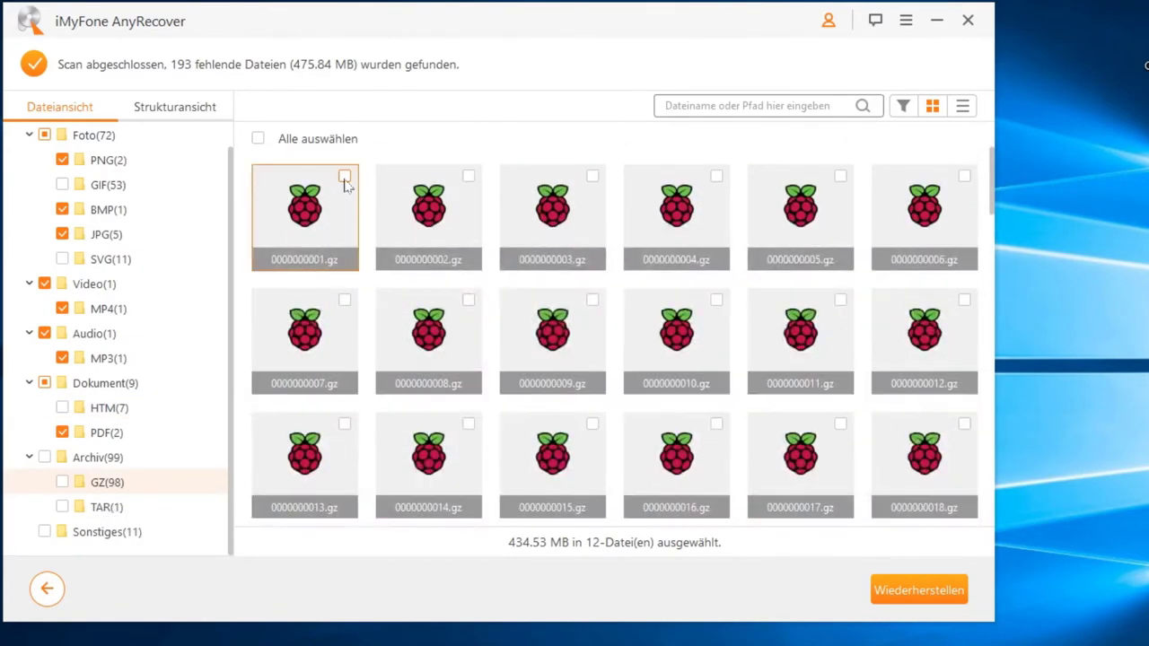
left_click(99, 512)
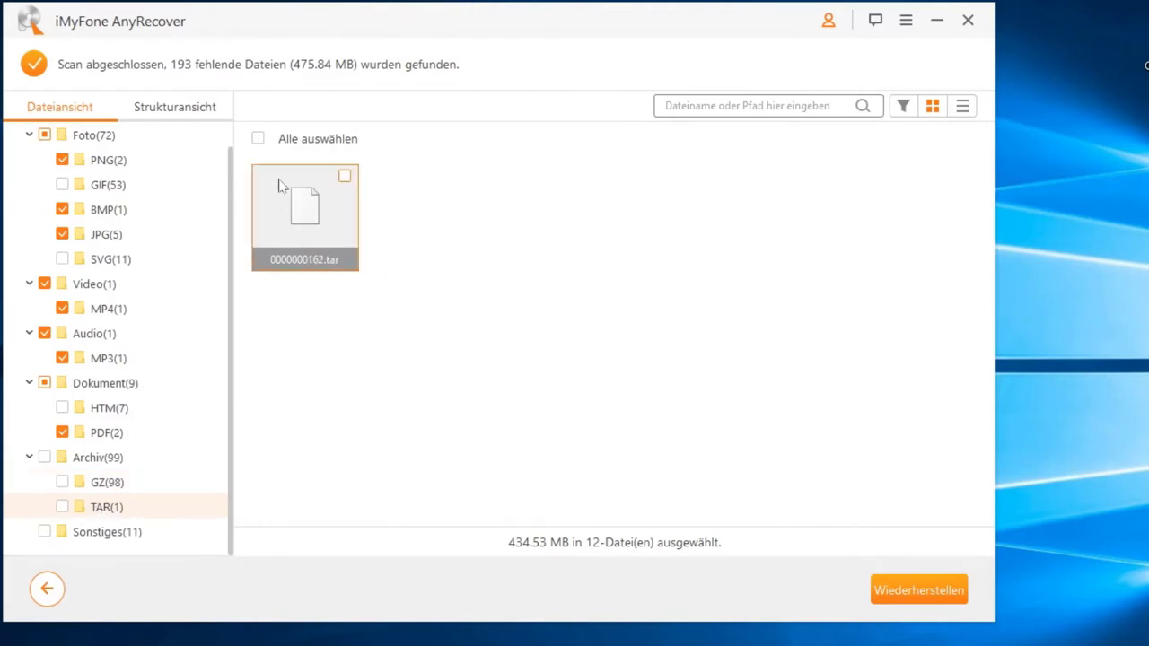
left_click(61, 507)
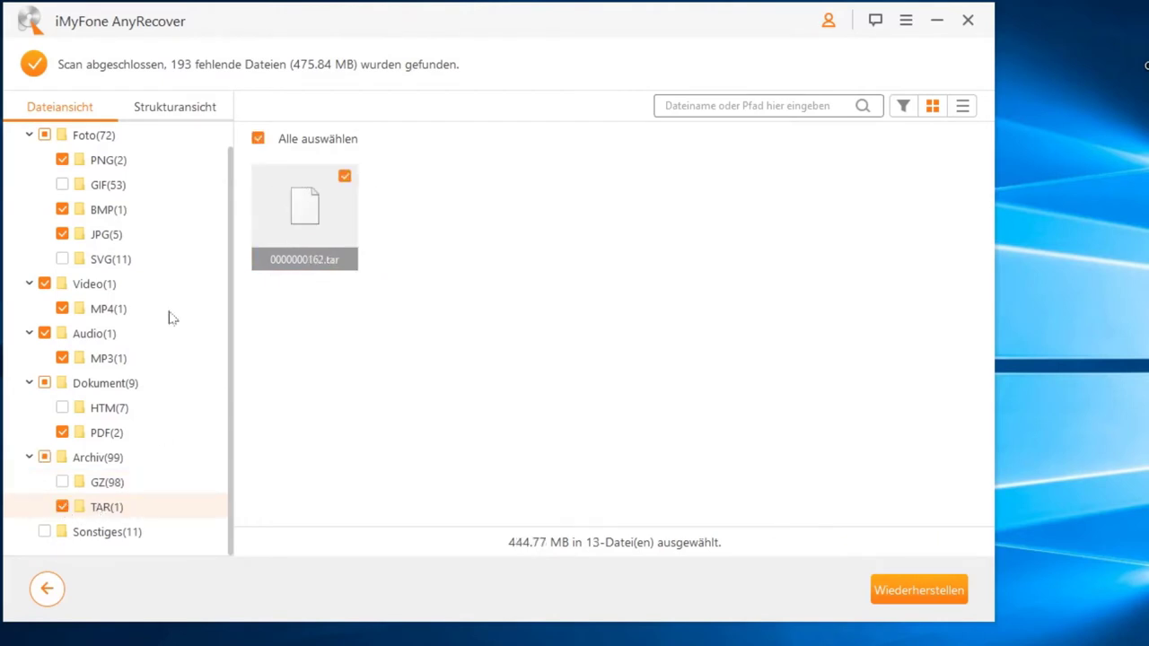
Step: Check the files under Sonstiges and review the marked PNG and BMP folders
left_click(74, 534)
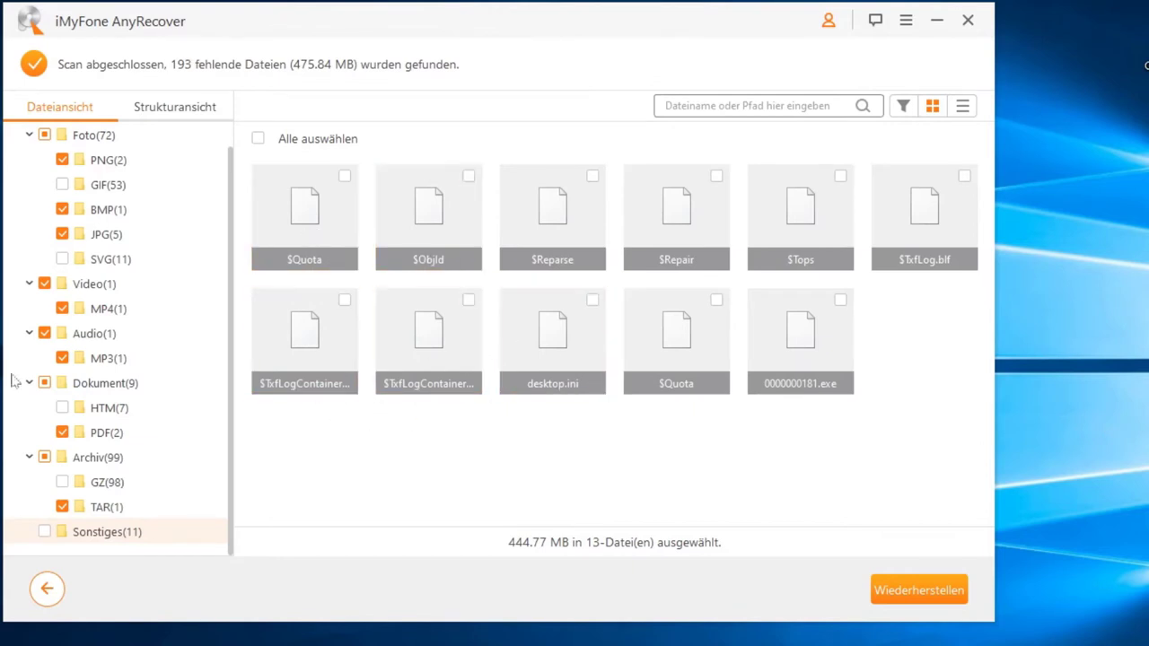
scroll(149, 237, "up", 1)
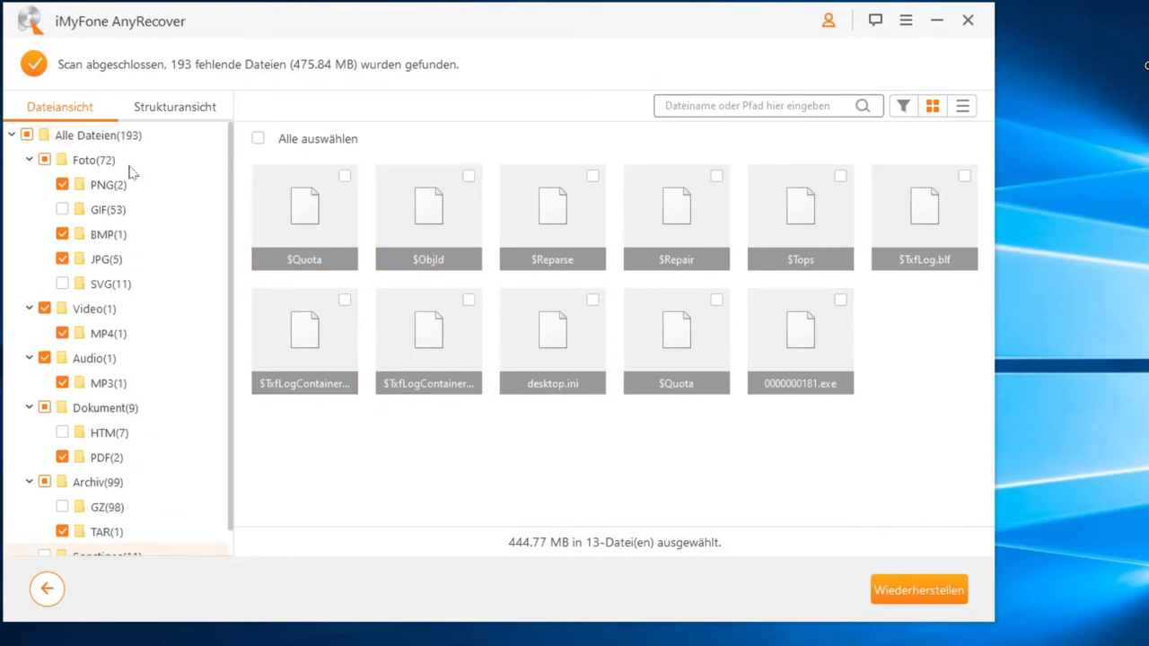
scroll(126, 260, "down", 1)
scroll(133, 282, "up", 1)
left_click(111, 186)
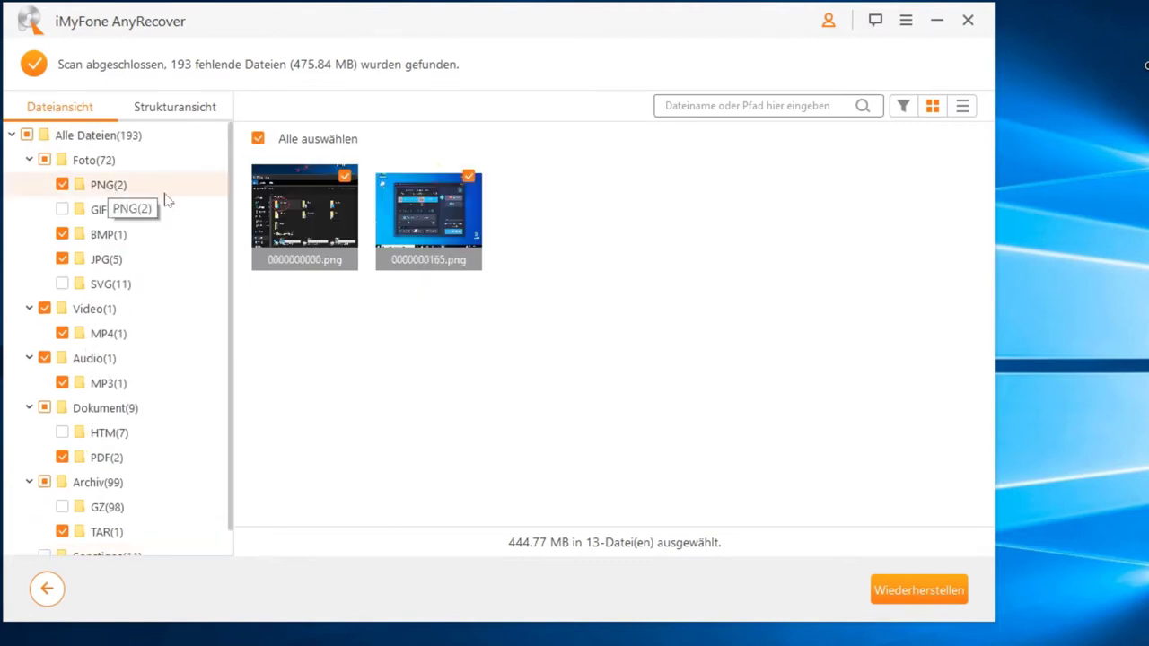
left_click(109, 239)
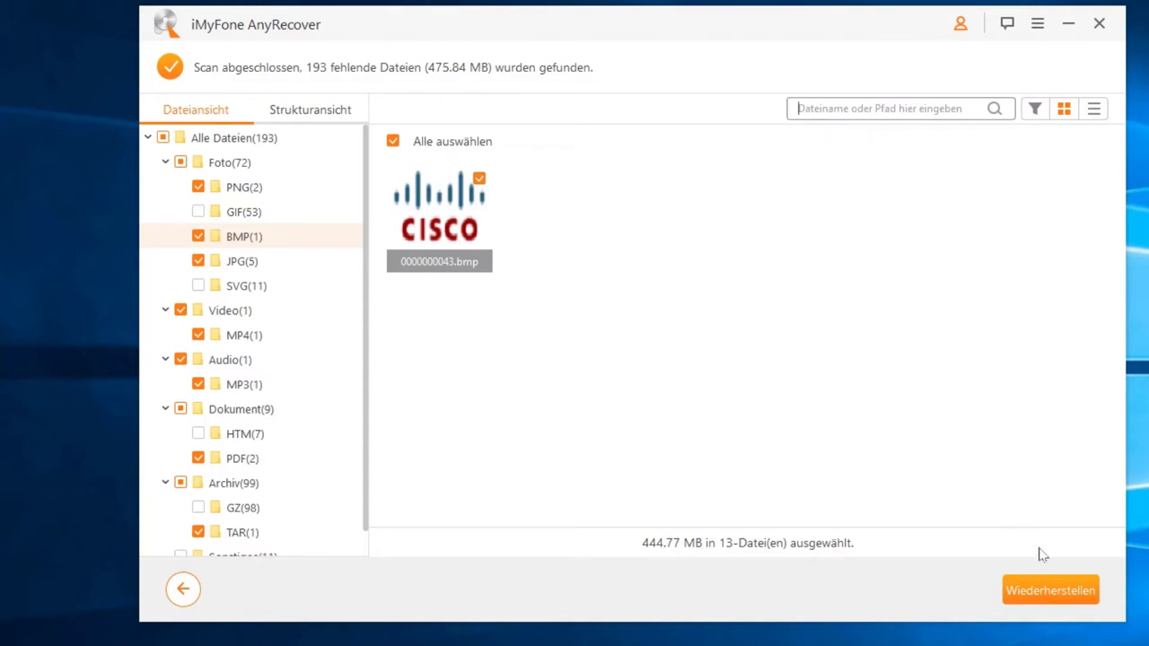
Step: Recover the marked files with the desktop as the save location
left_click(1020, 597)
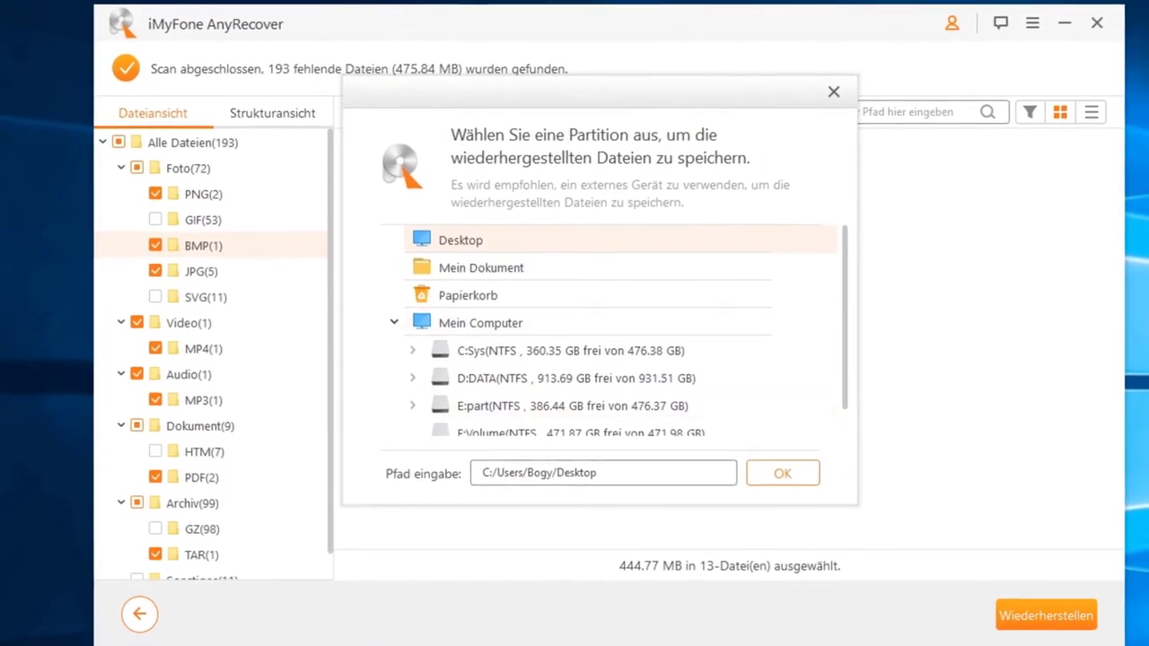
scroll(547, 405, "down", 1)
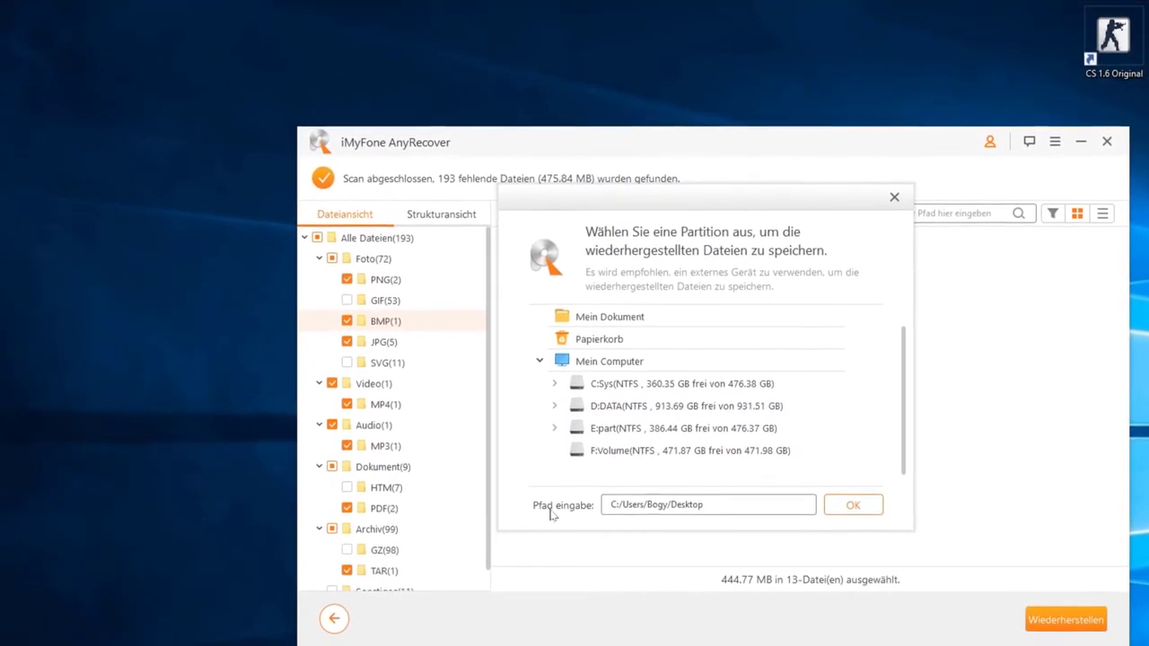
left_click(853, 504)
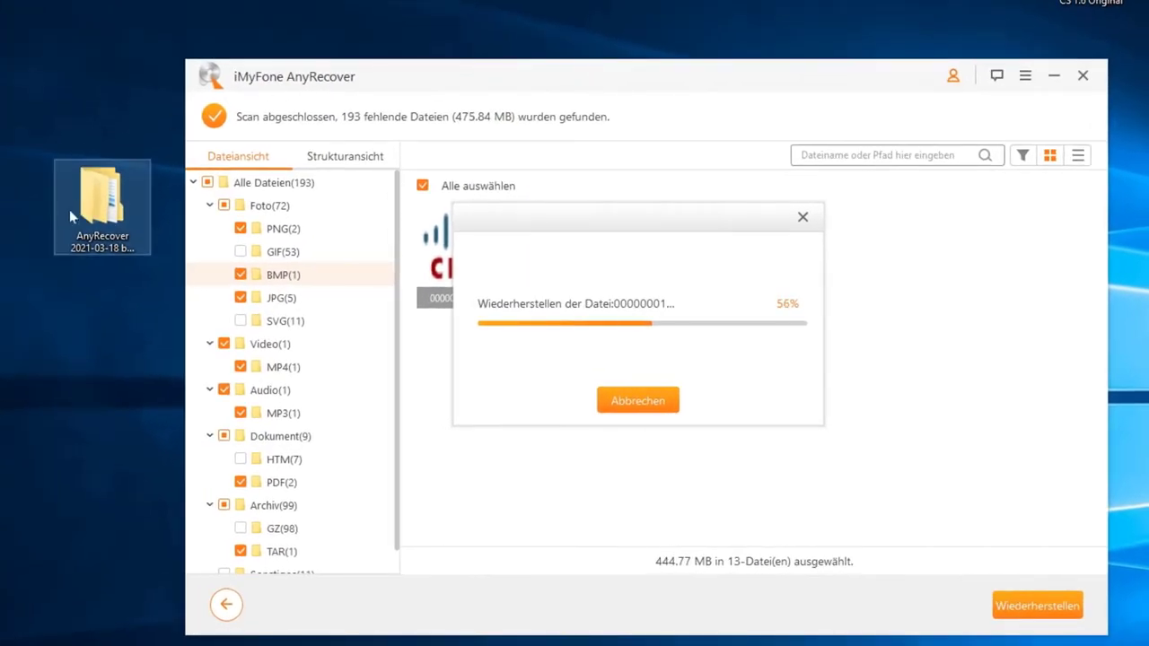
Step: Open the new AnyRecover folder on the desktop, restore its window from full screen, look into All Files, and close the window
left_click(85, 225)
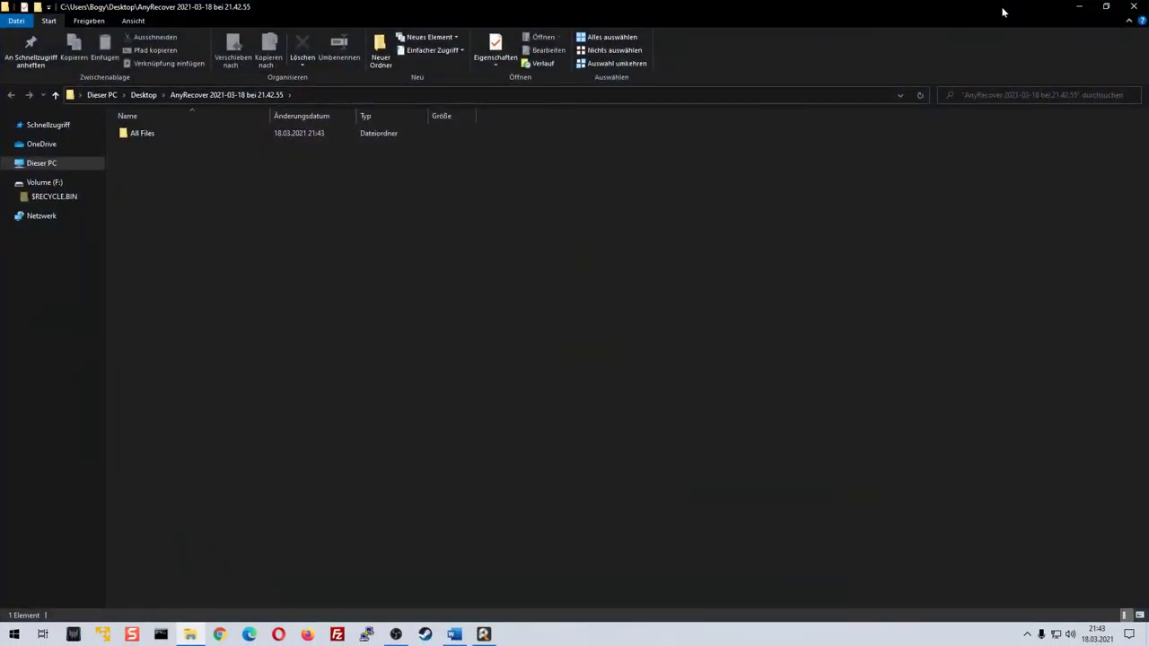
double_click(1004, 12)
left_click(395, 274)
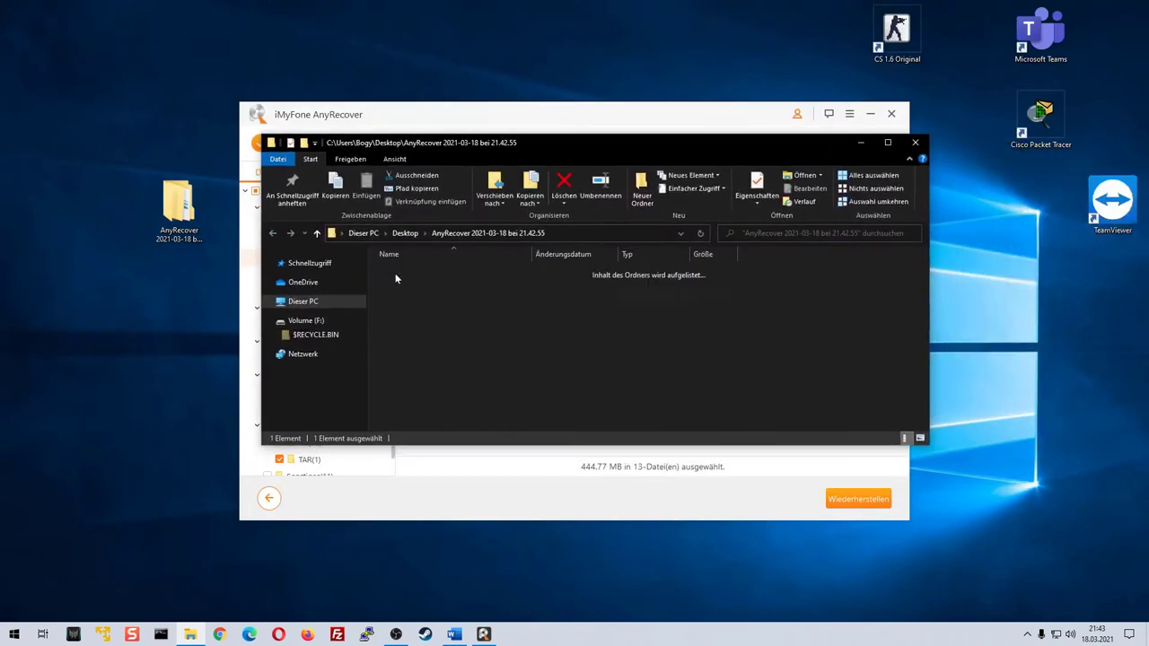
double_click(395, 275)
left_click(914, 142)
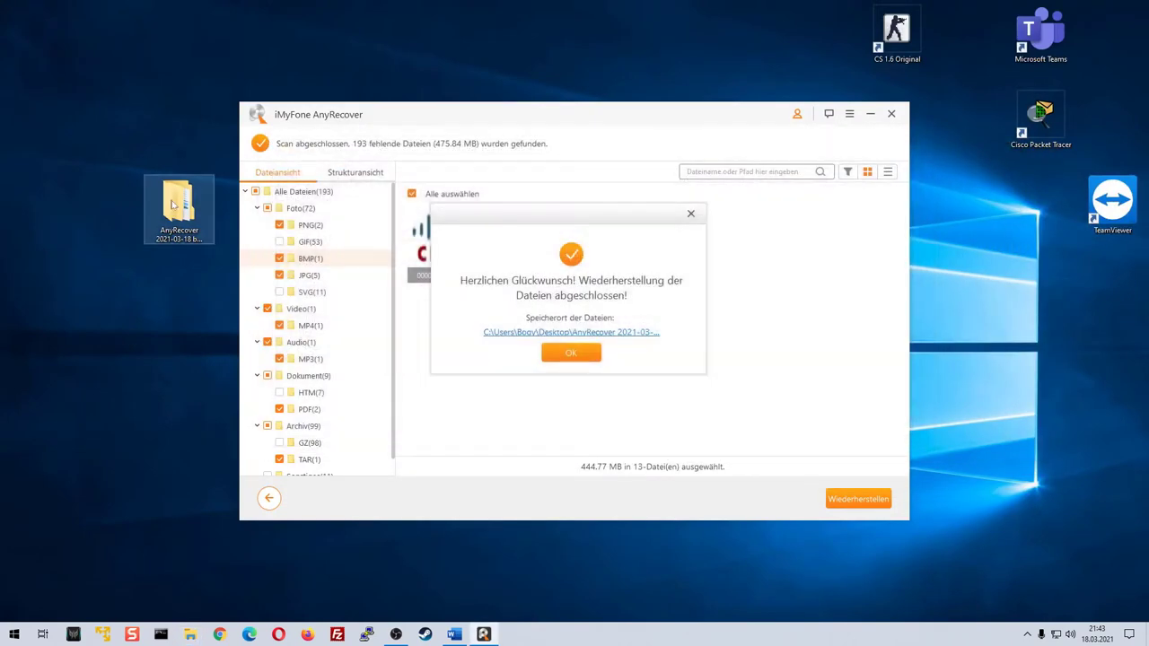
Step: Reopen the recovered folder on the desktop, go to All Files > Archive > TAR, and select 0000000162.tar
double_click(173, 204)
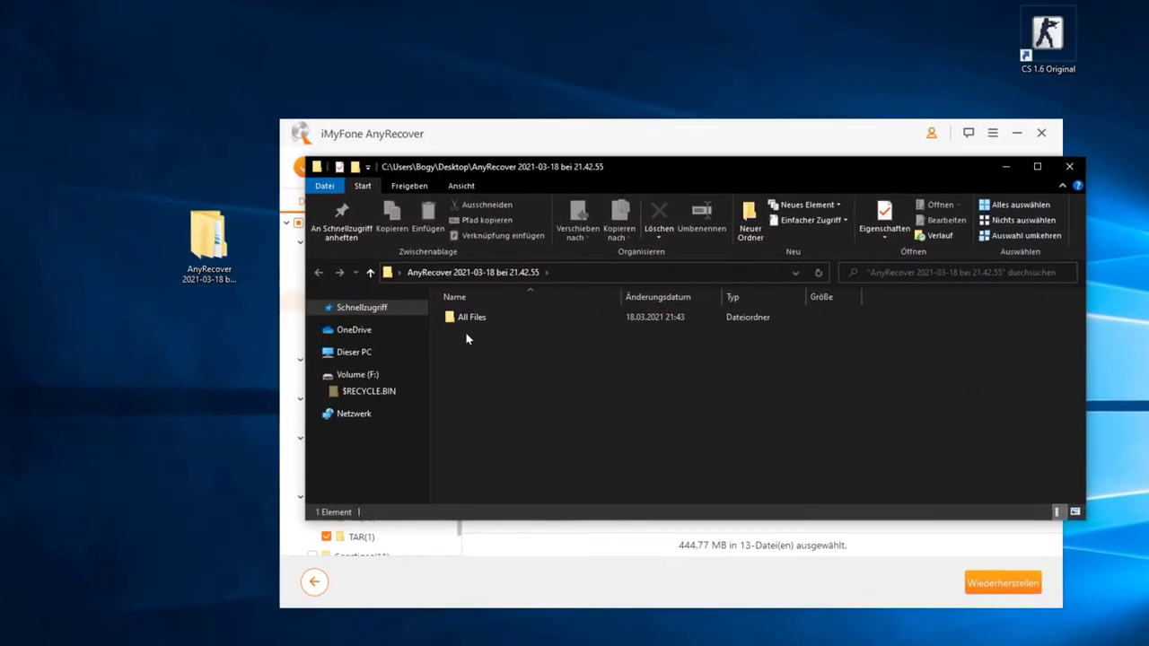
double_click(404, 273)
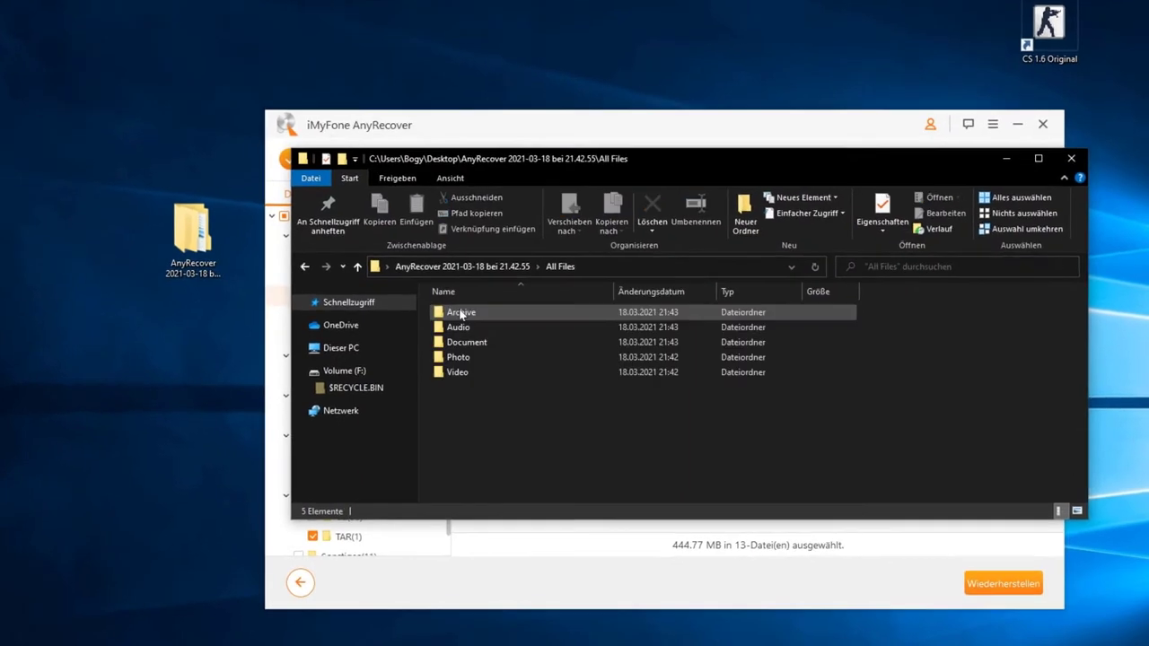
double_click(480, 313)
double_click(479, 313)
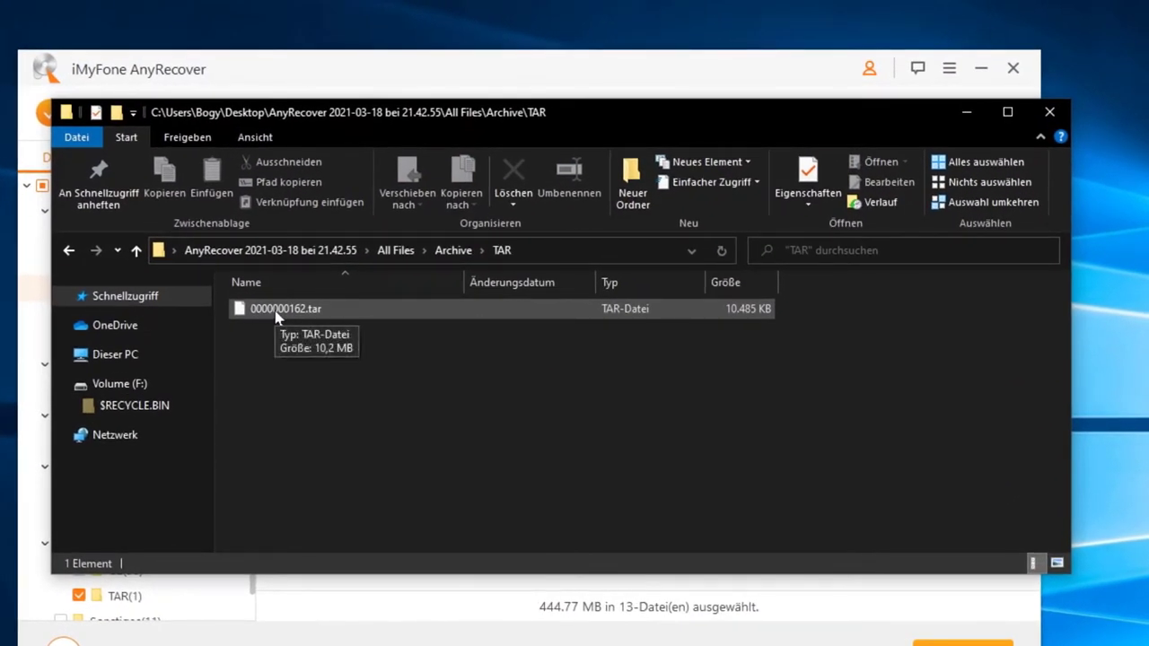
left_click(277, 314)
right_click(276, 313)
left_click(260, 311)
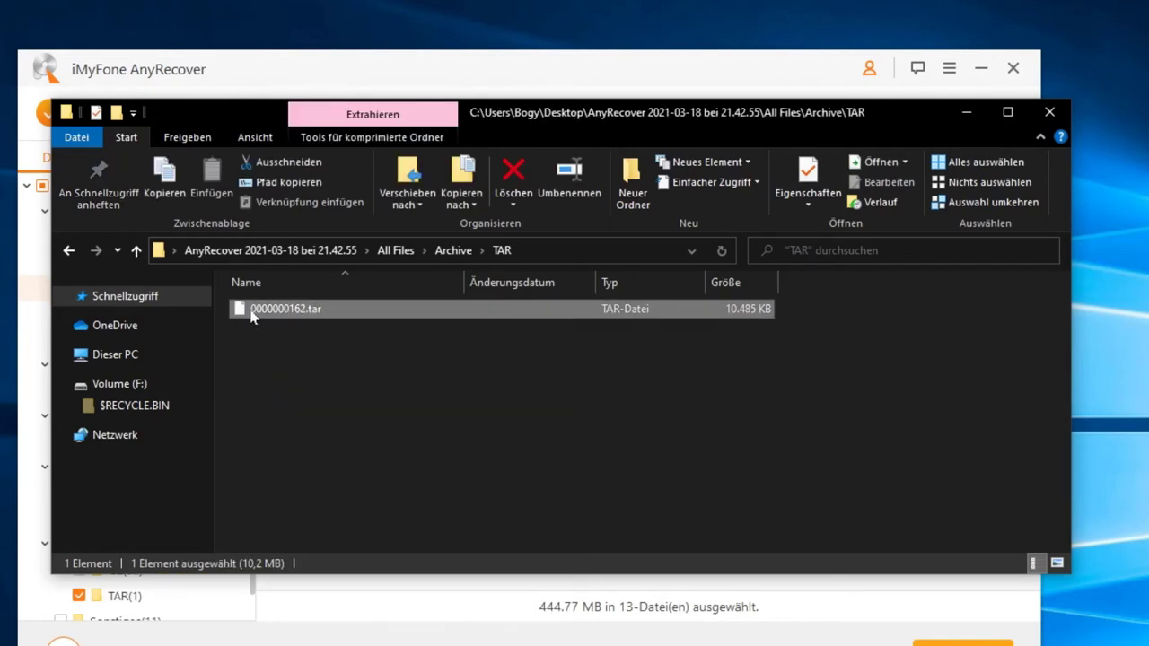
Step: Leave the TAR folder, return to All Files, and go to Audio > MP3 to check the recovered audio file
left_click(256, 315)
left_click(68, 252)
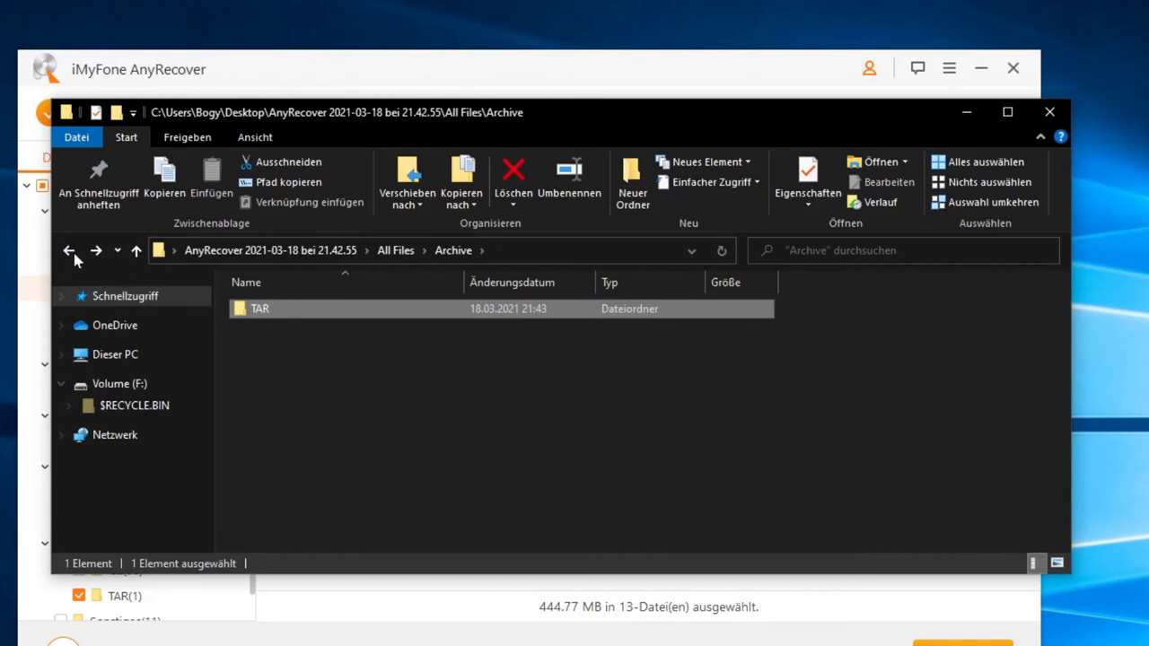
left_click(72, 255)
double_click(287, 331)
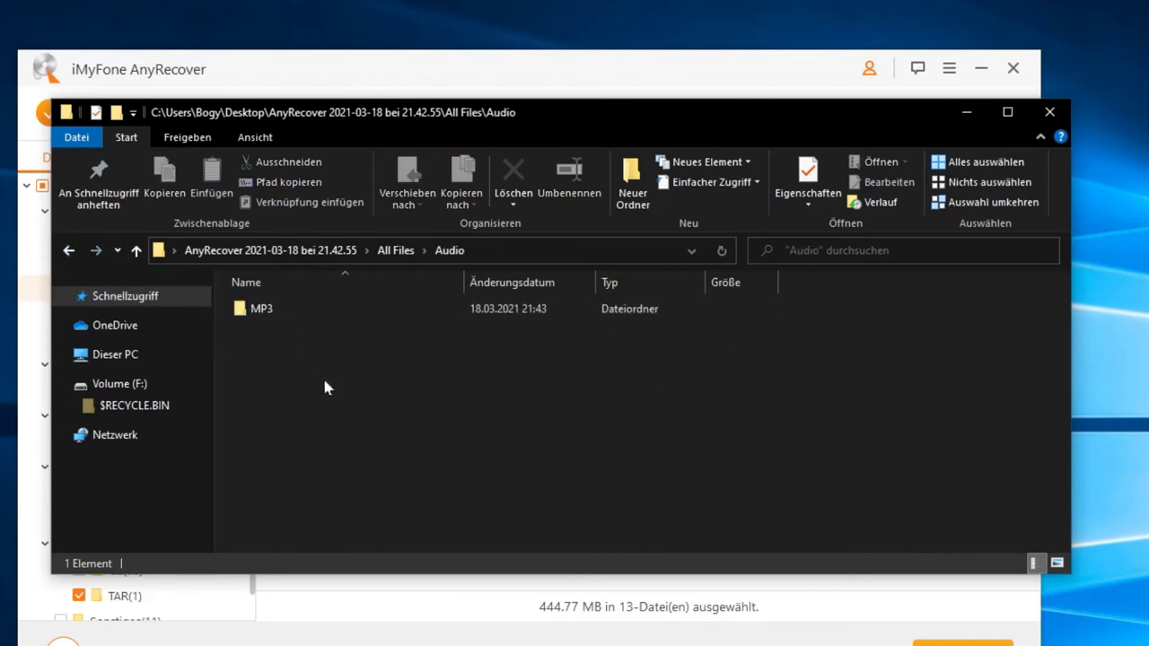
double_click(270, 310)
mouse_move(257, 320)
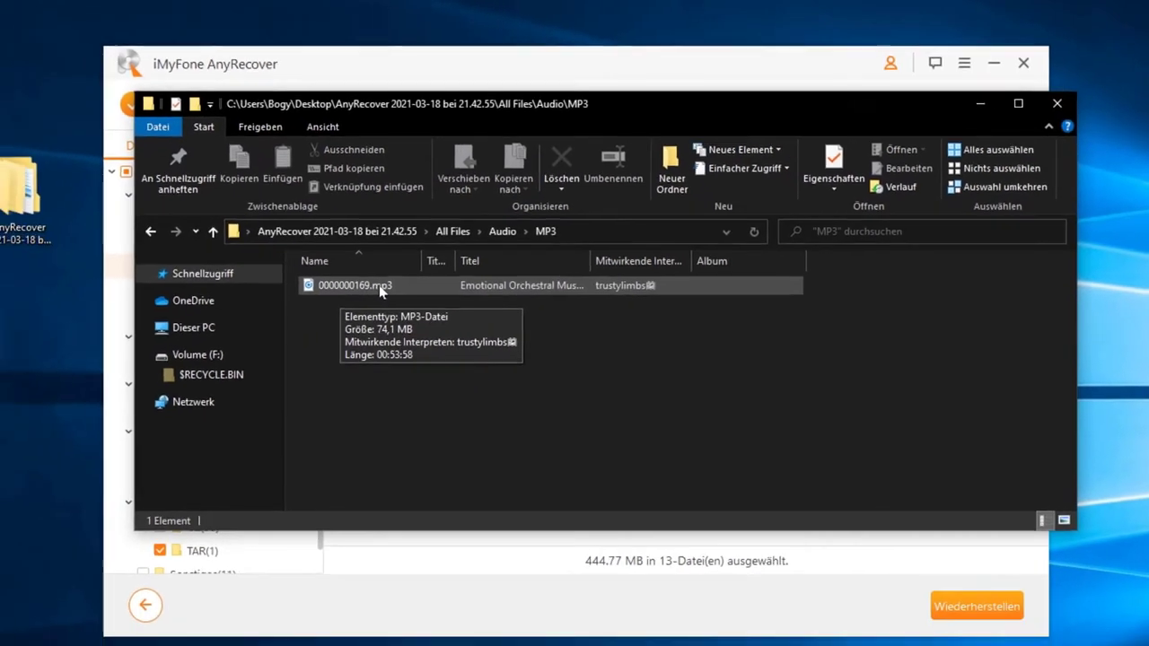
Step: Play 0000000169.mp3 with VLC media player and close the player
double_click(319, 314)
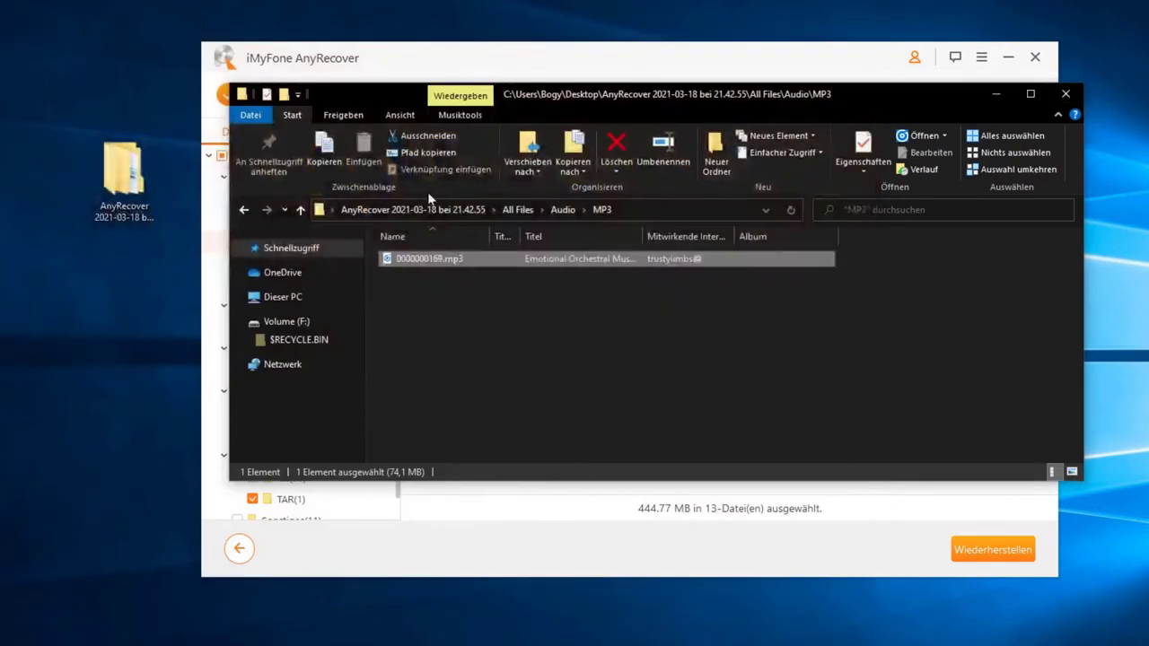
right_click(422, 262)
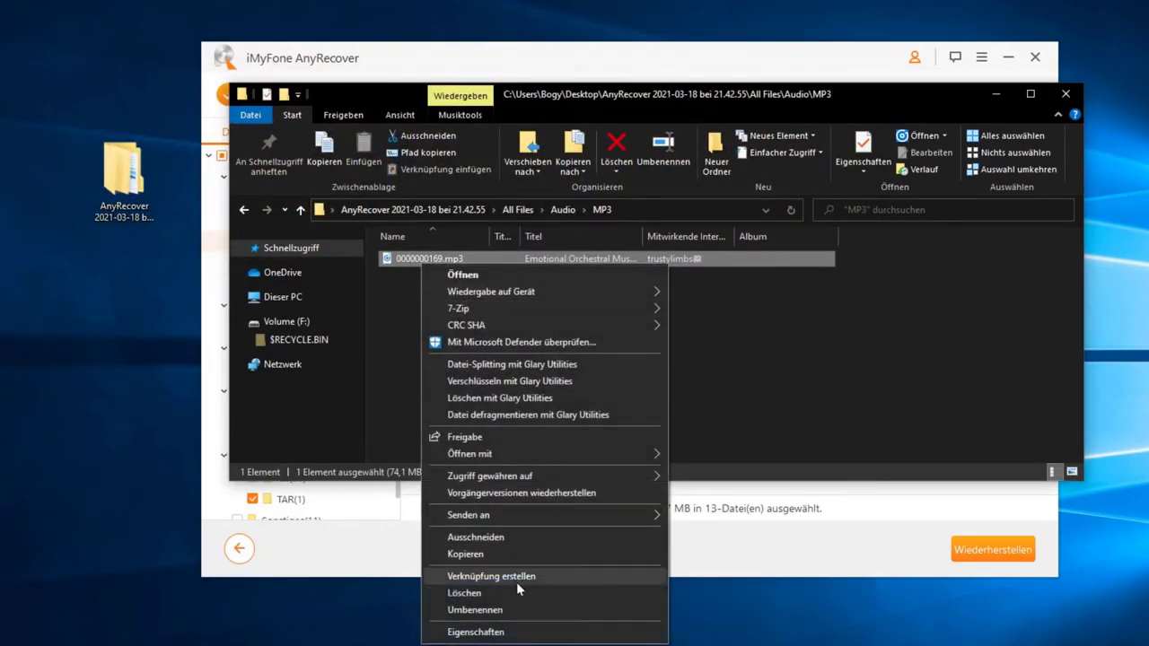
mouse_move(498, 456)
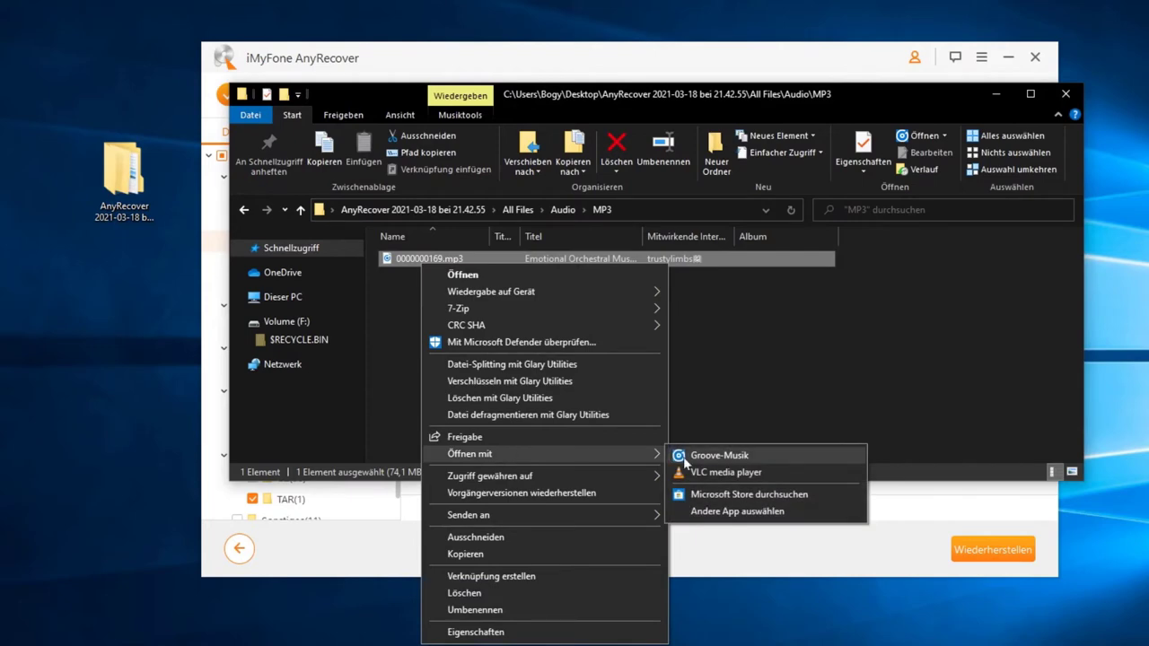
left_click(724, 472)
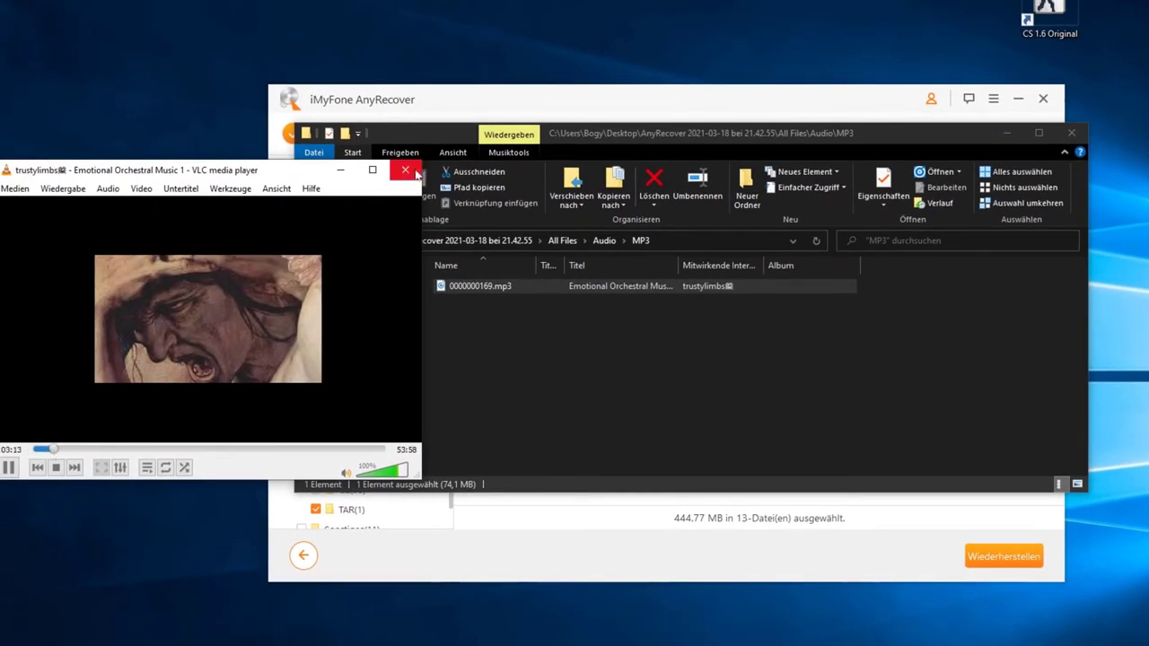
left_click(408, 172)
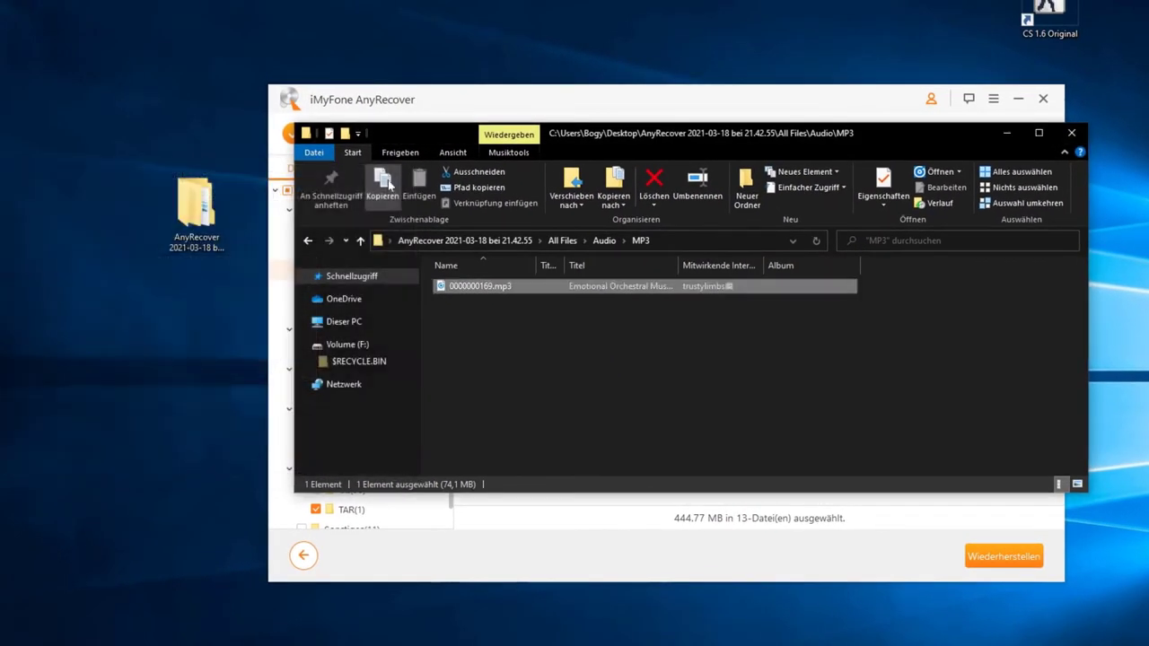
Step: Return to All Files, go to Document > PDF, and open 0000000179.pdf
left_click(307, 243)
left_click(306, 240)
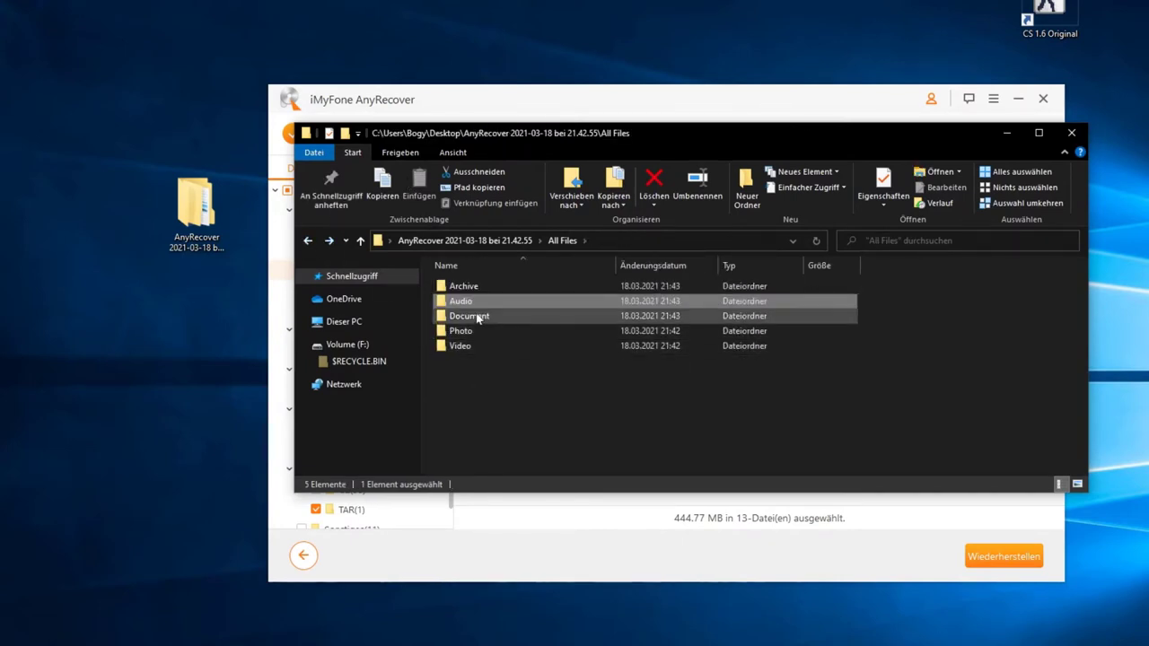
double_click(472, 313)
double_click(455, 287)
double_click(489, 287)
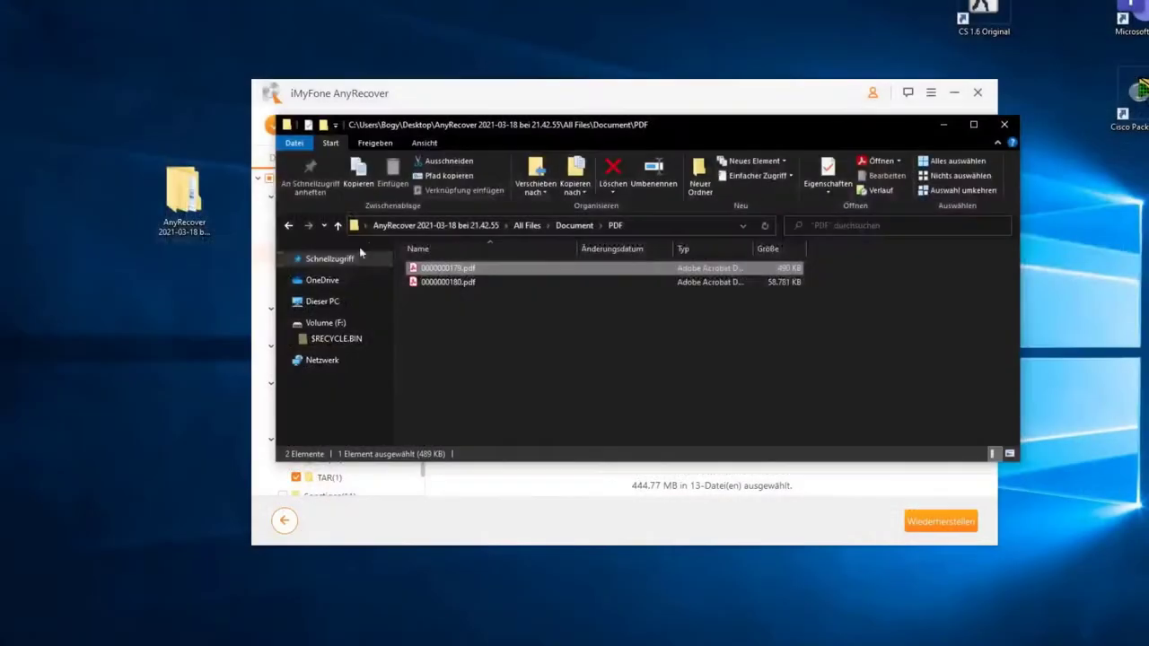
Step: Open 0000000180.pdf, look through its first pages, and browse the page thumbnails
double_click(422, 282)
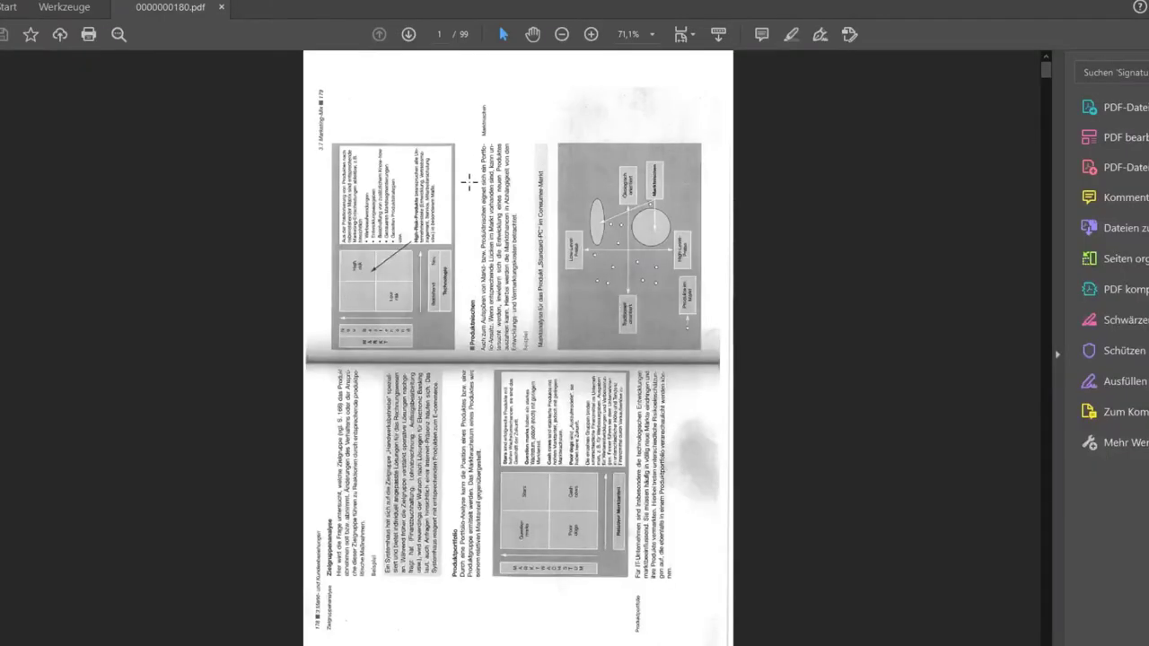
scroll(470, 169, "down", 5)
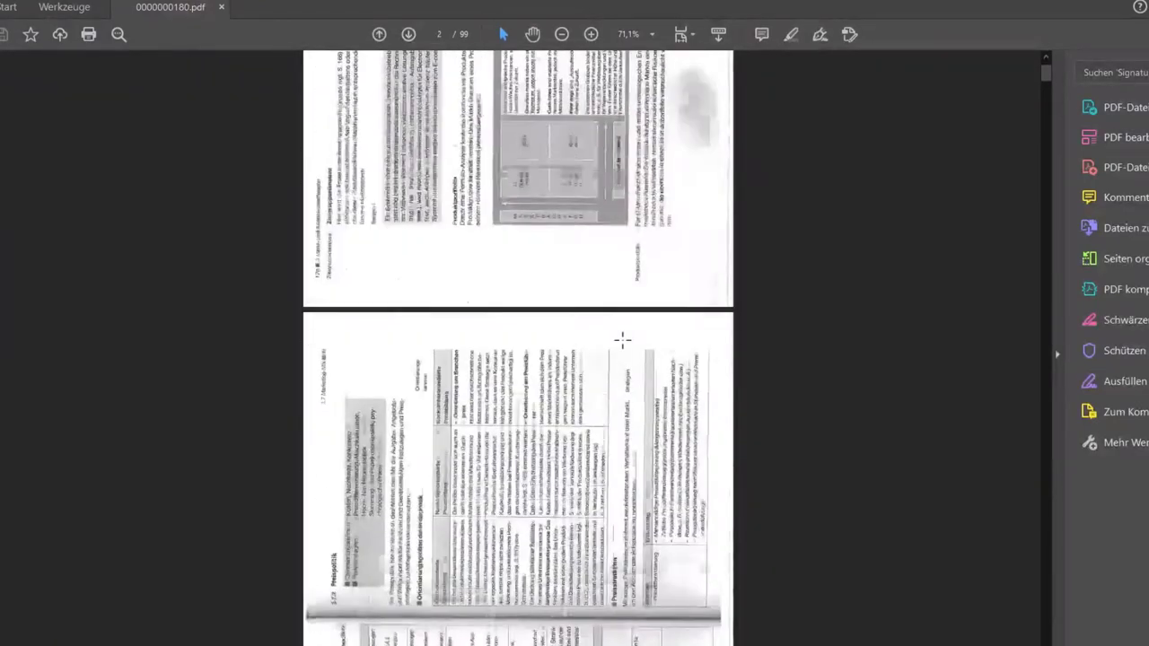
scroll(220, 175, "down", 5)
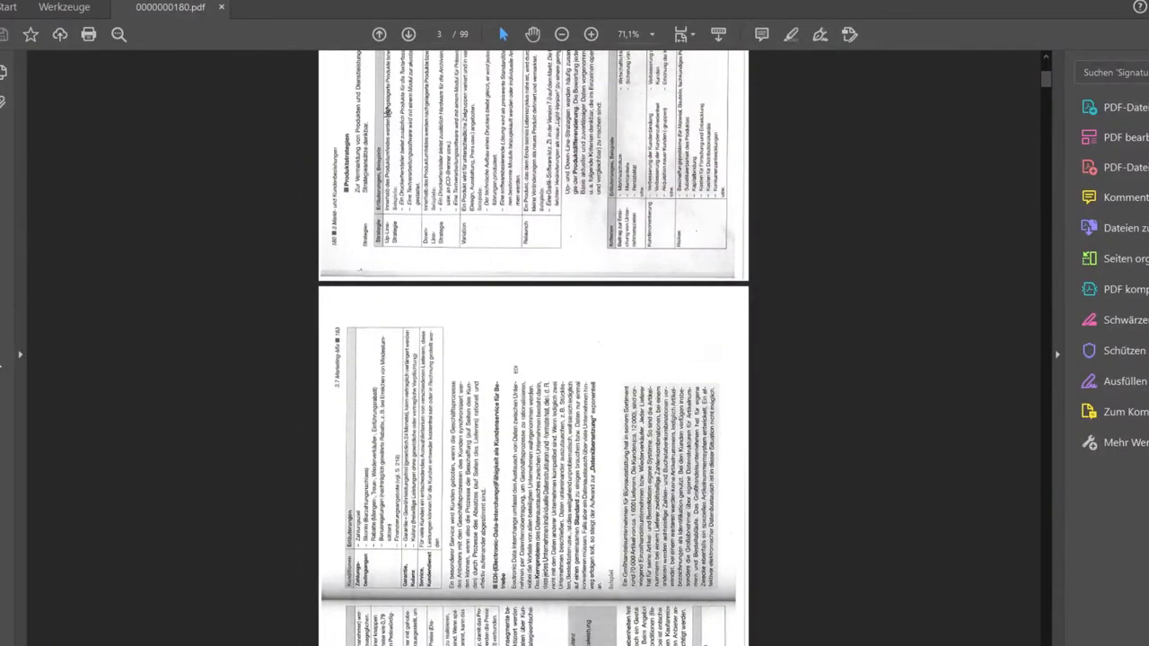
left_click(20, 72)
scroll(112, 313, "up", 5)
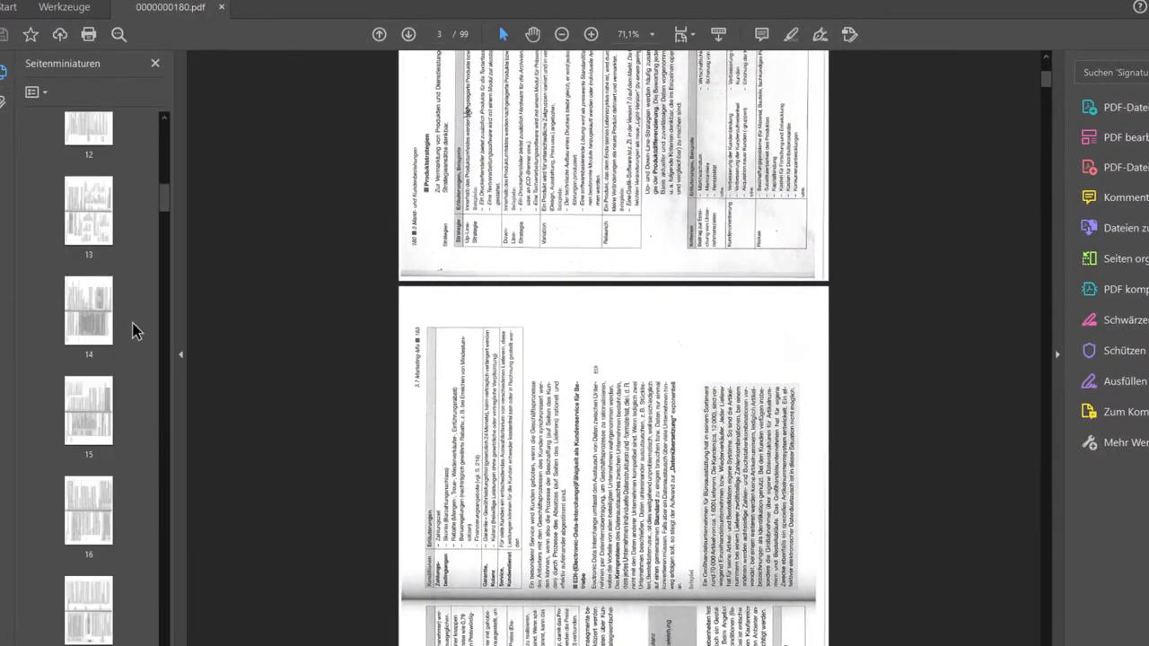
left_click(88, 160)
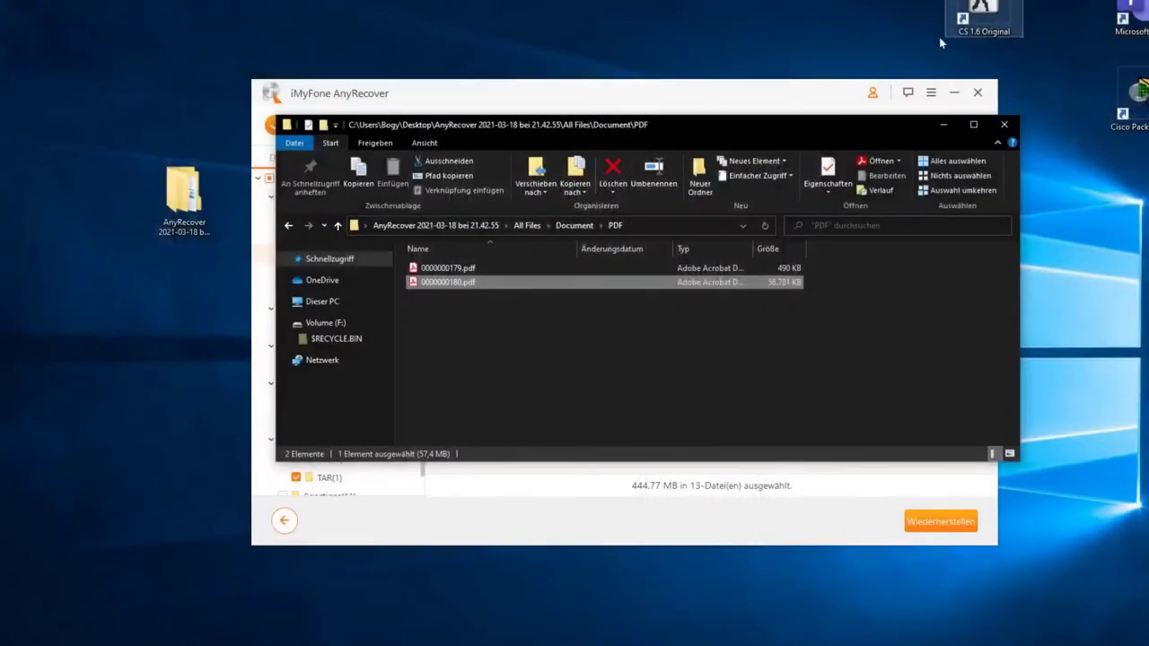
Step: Go back from the PDF folder to All Files and open the Photo folder
left_click(446, 268)
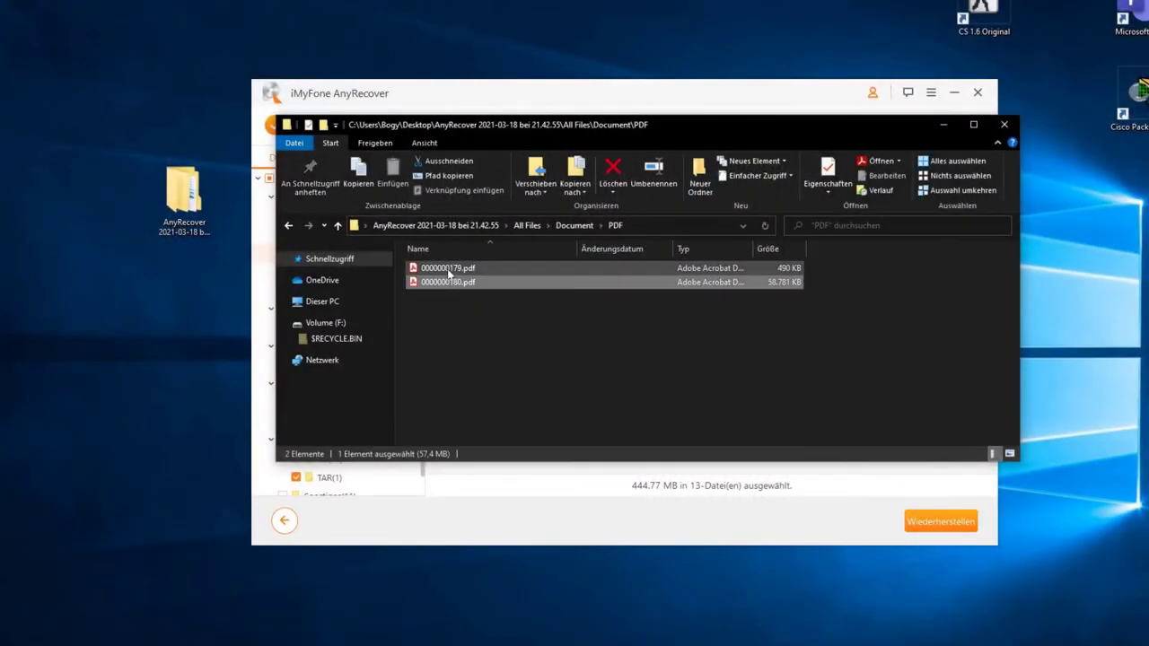
left_click(288, 225)
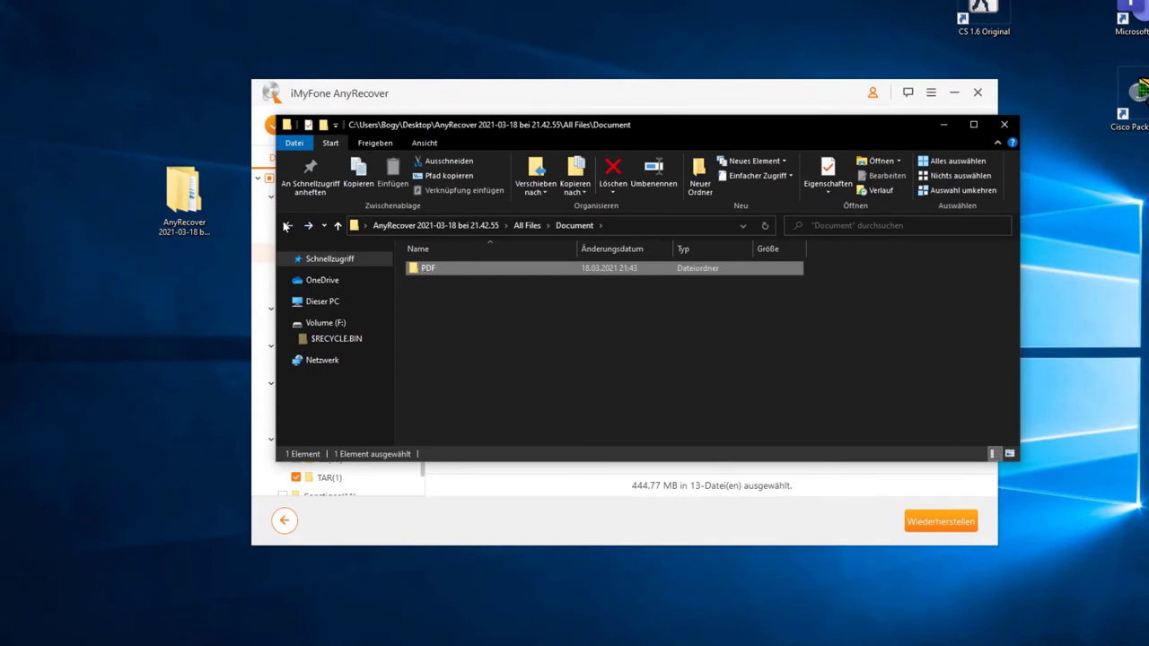
left_click(288, 225)
double_click(432, 310)
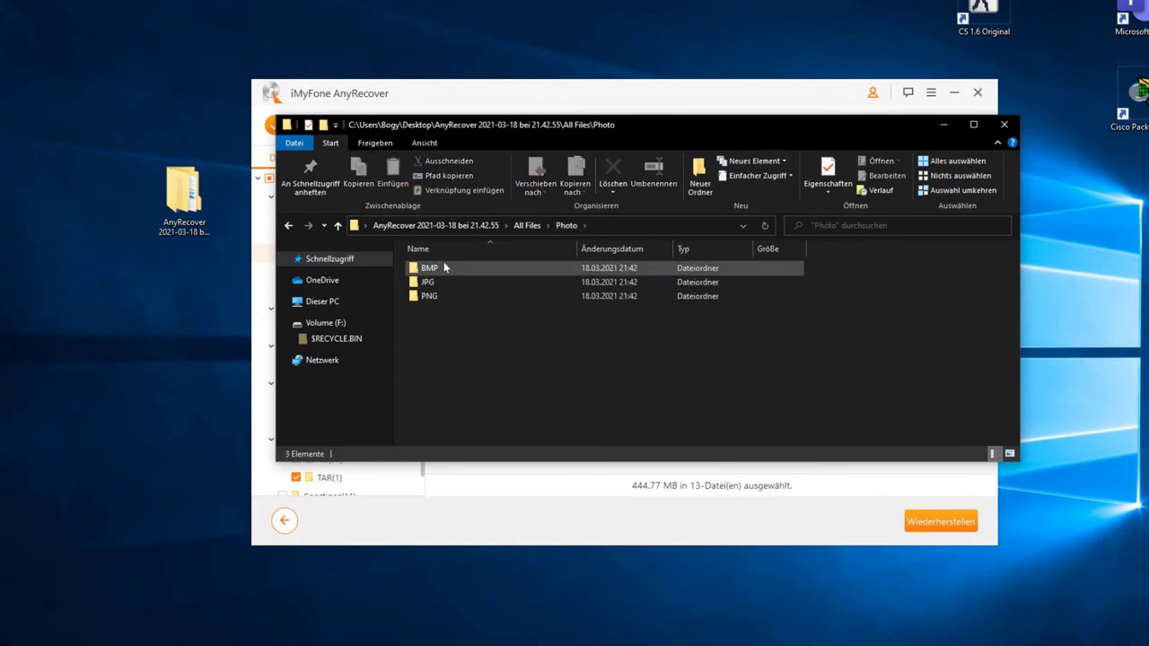
Step: Try to open 0000000043.bmp in the BMP folder, dismiss the app choice, and return to the Photo folder
double_click(444, 267)
double_click(432, 314)
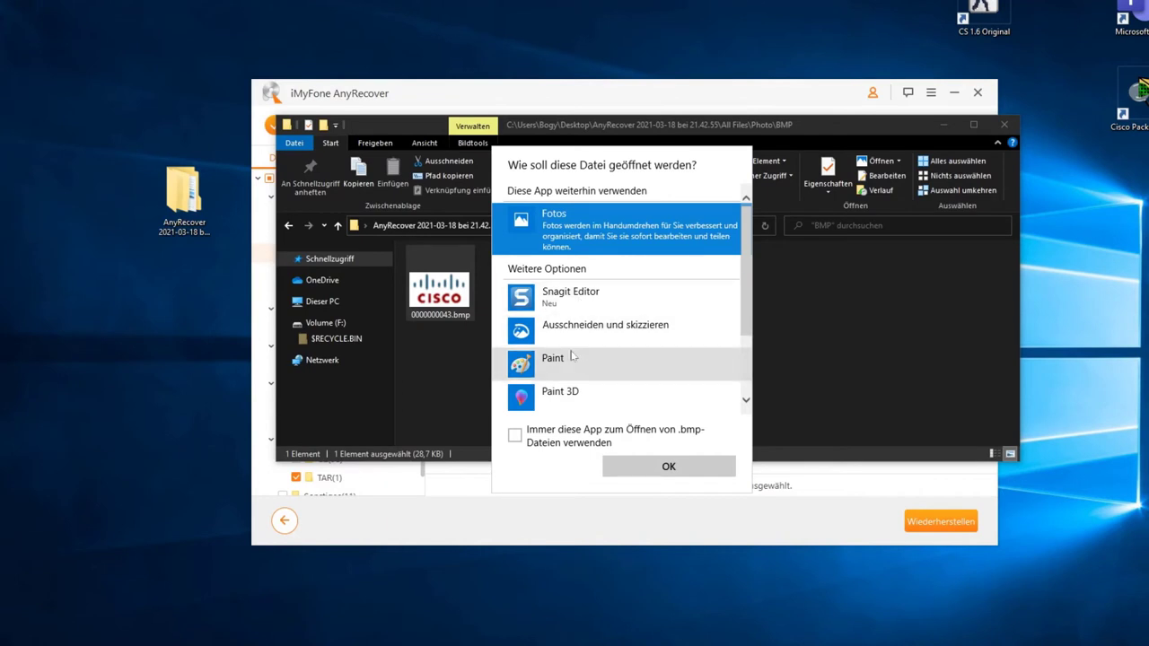
left_click(448, 325)
right_click(440, 306)
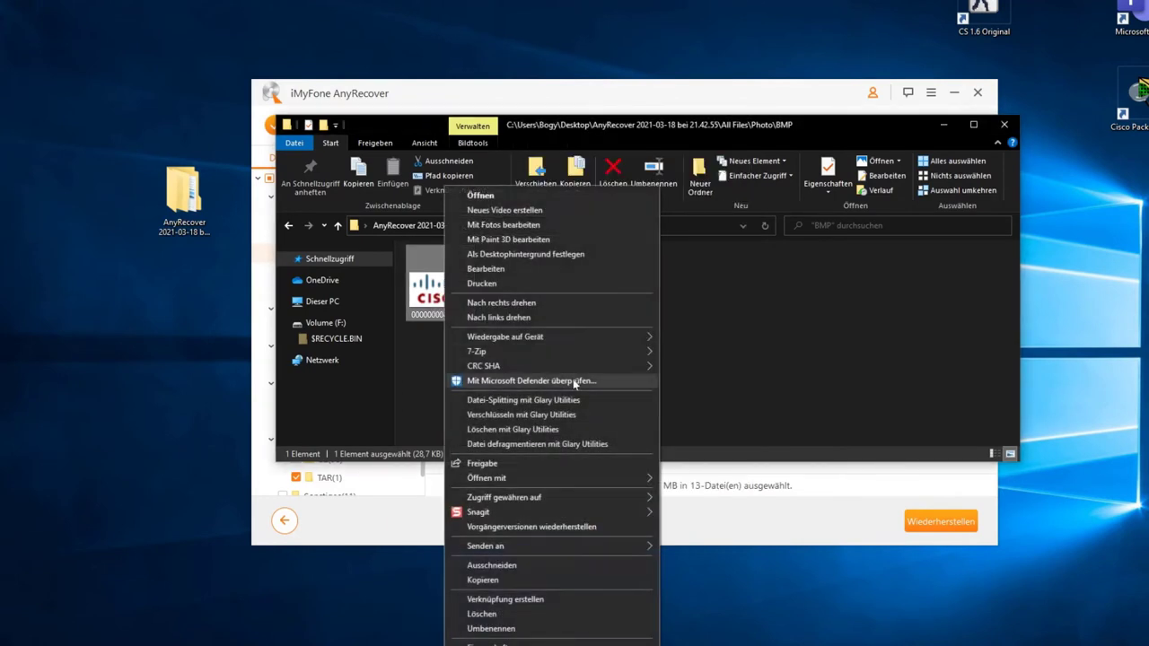
left_click(303, 238)
left_click(289, 226)
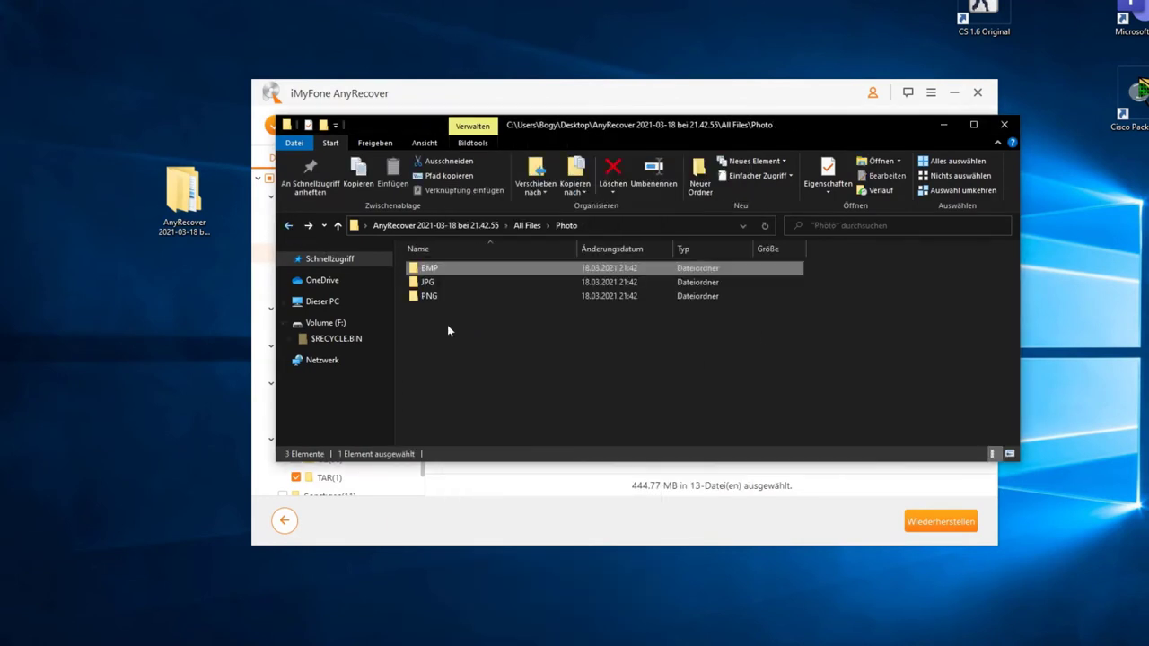
Step: View 0000000163.jpg, 0000000164.jpg and 0000000166.jpg from the JPG folder, close the viewer, and return to Photo
double_click(438, 286)
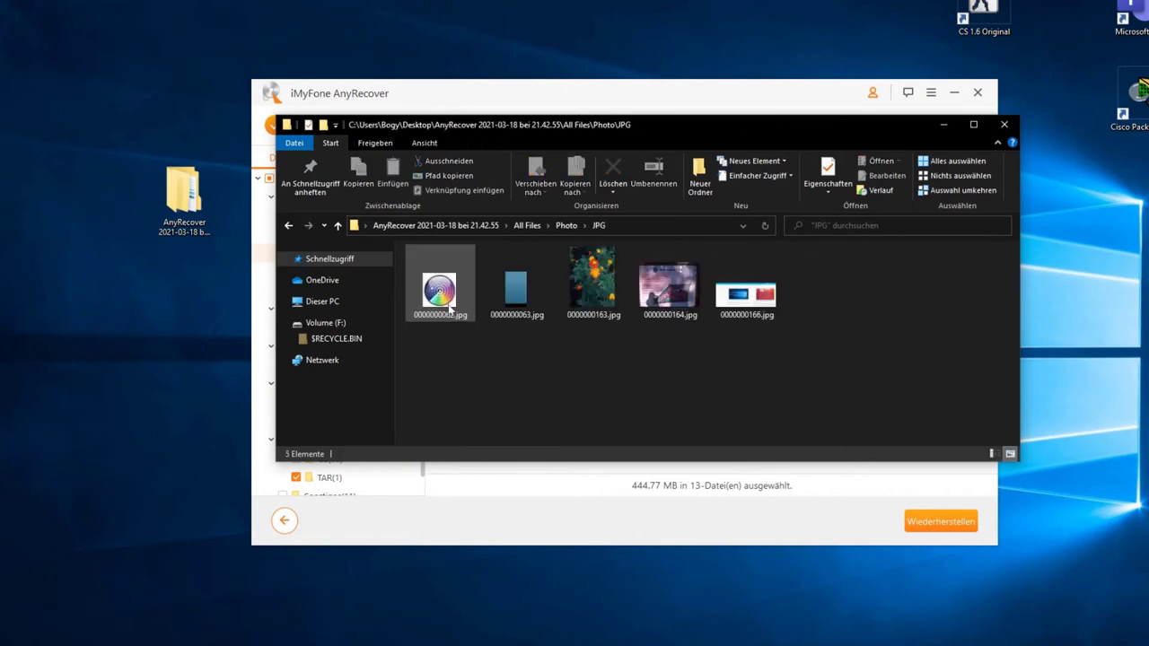
double_click(593, 283)
left_click(751, 367)
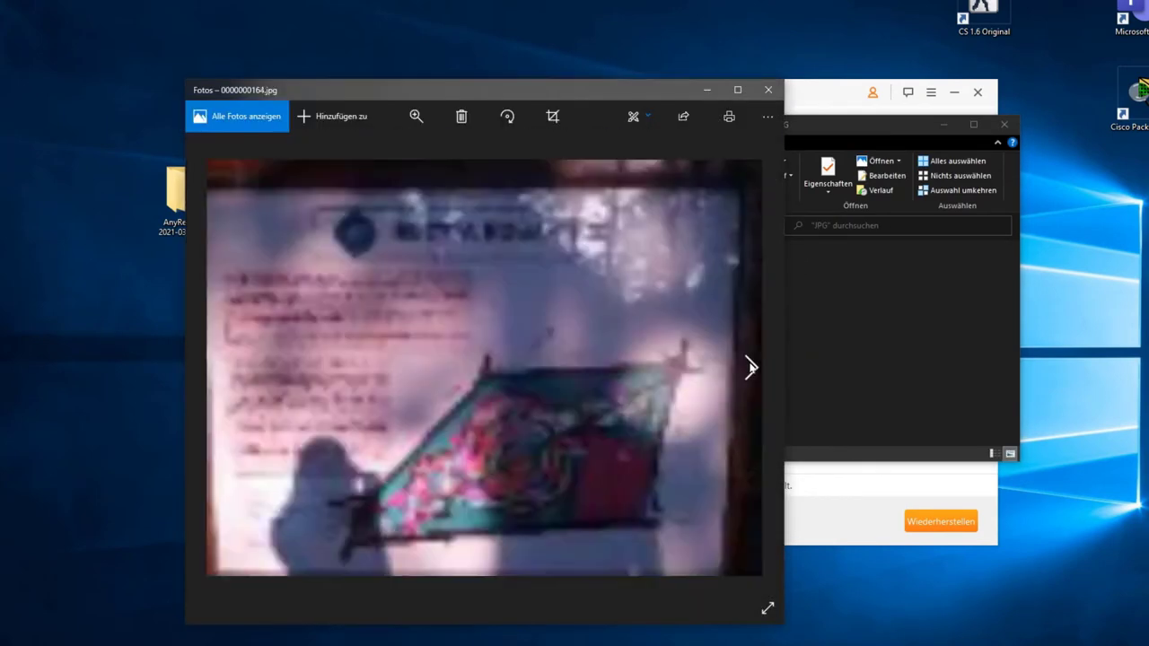
left_click(751, 367)
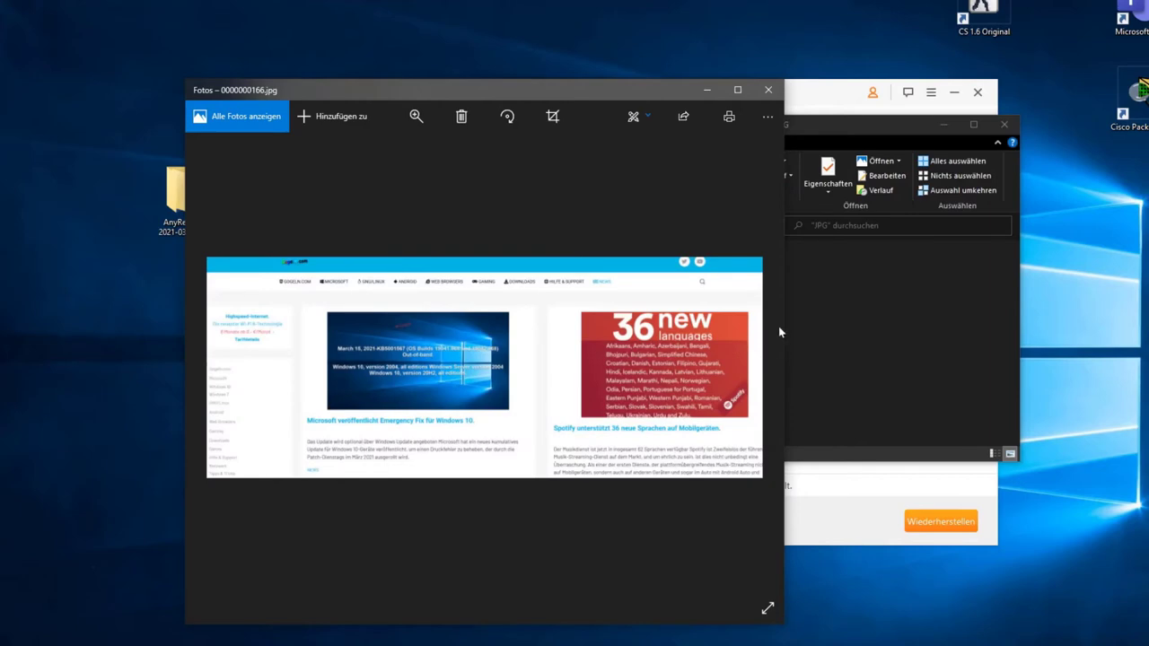
left_click(768, 89)
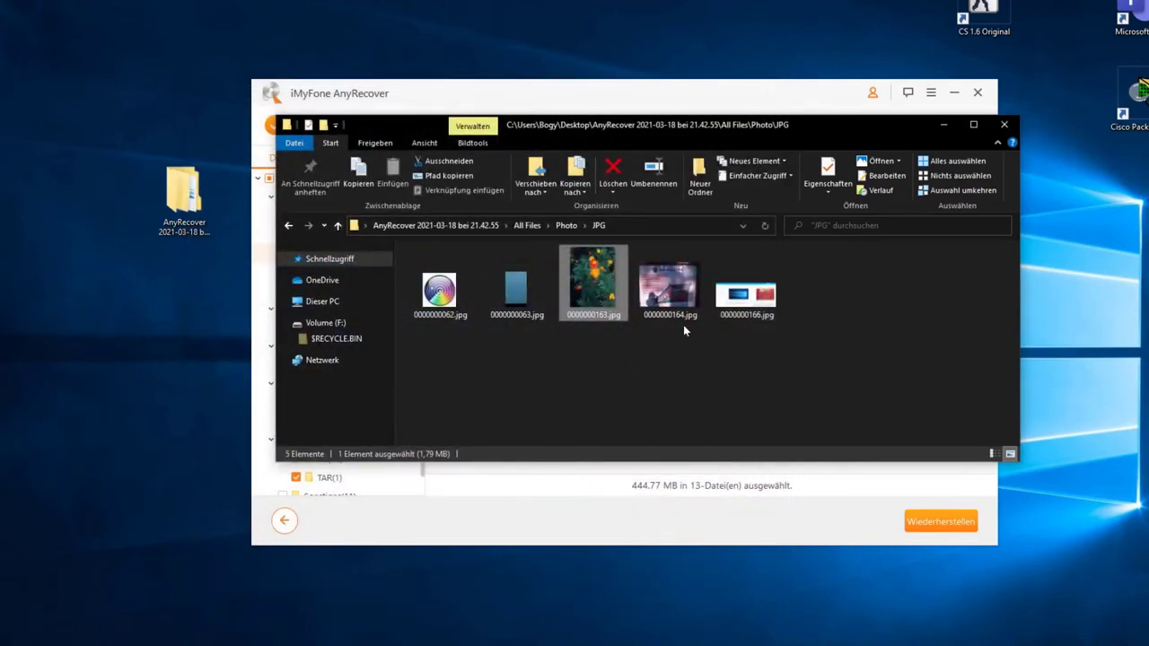
left_click(418, 318)
left_click(289, 226)
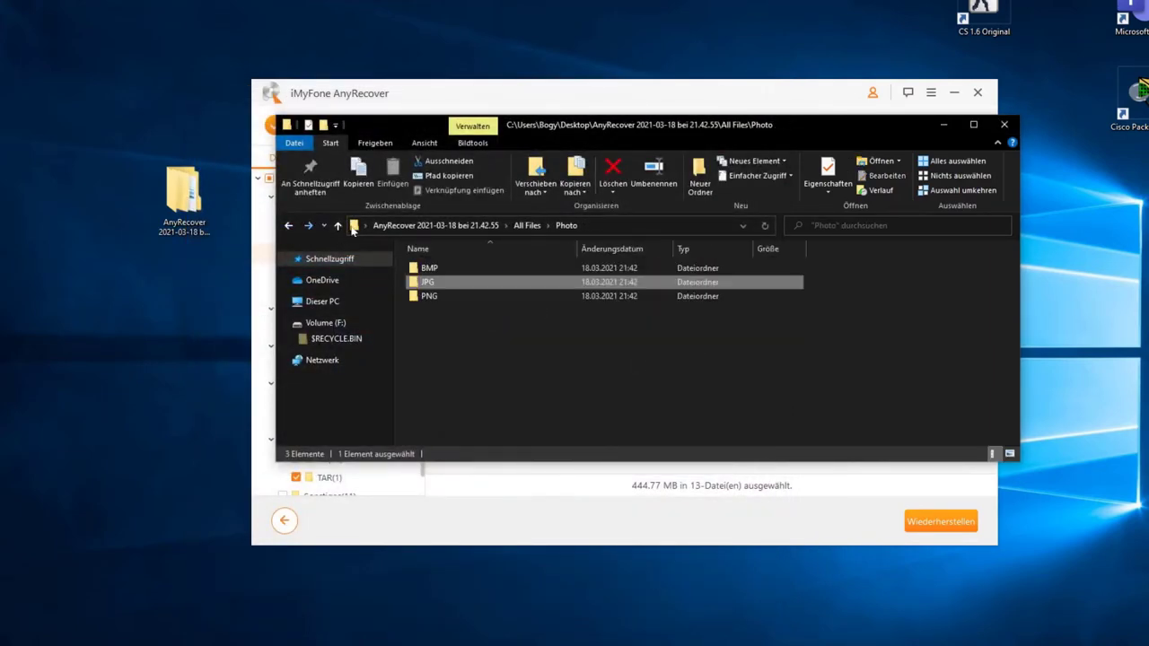
Step: View 0000000000.png and the following image from the PNG folder, close the viewer, and return to Photo
double_click(424, 296)
double_click(438, 280)
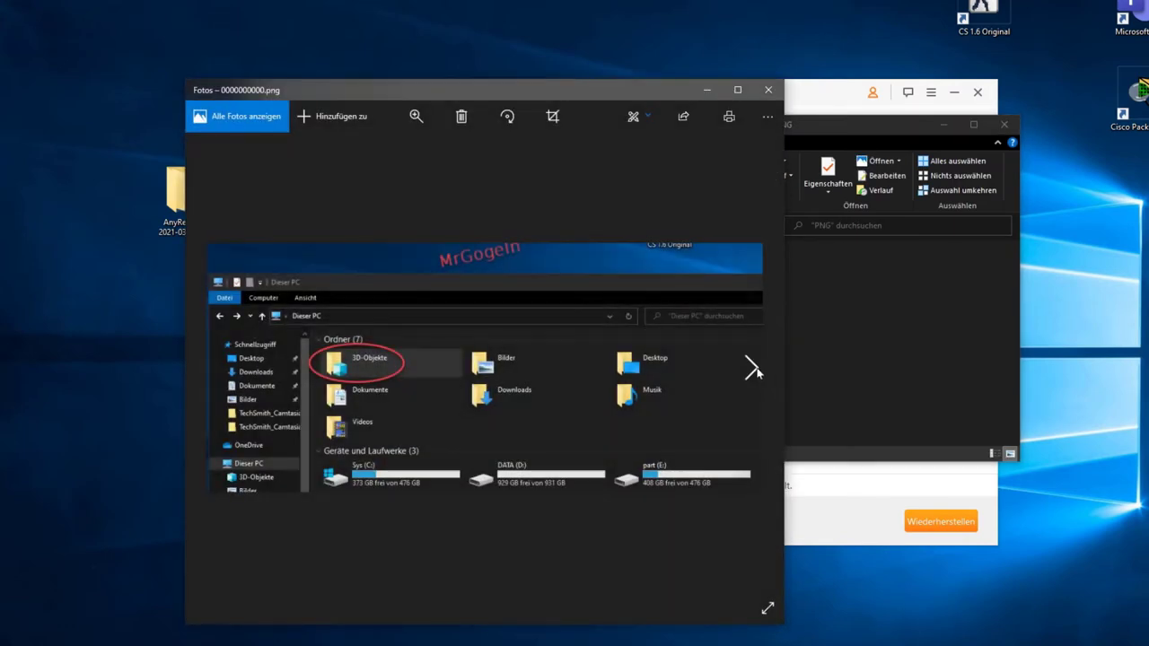
left_click(753, 368)
left_click(769, 90)
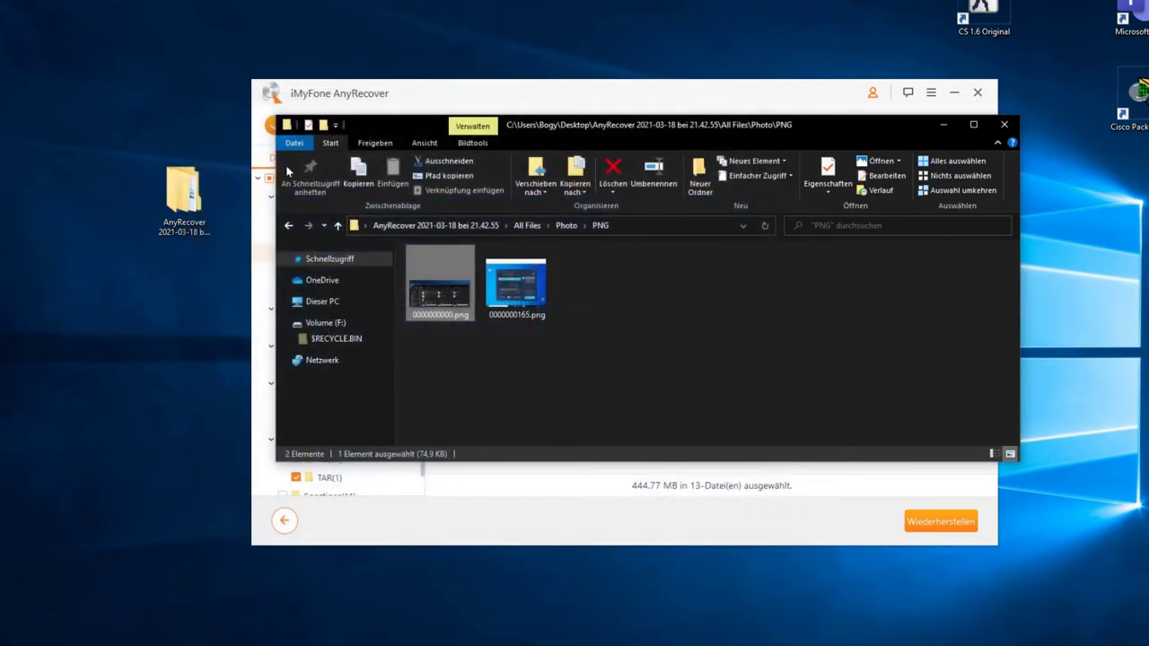
left_click(289, 226)
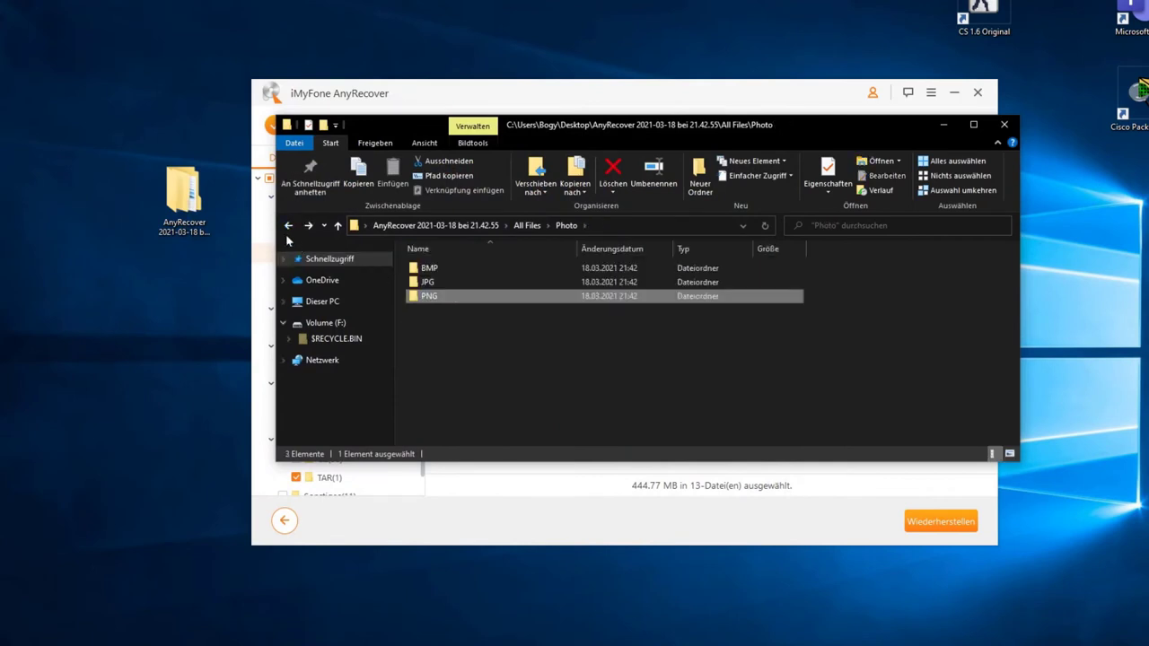
Step: Return to All Files and go to Video > MP4
left_click(288, 226)
double_click(436, 324)
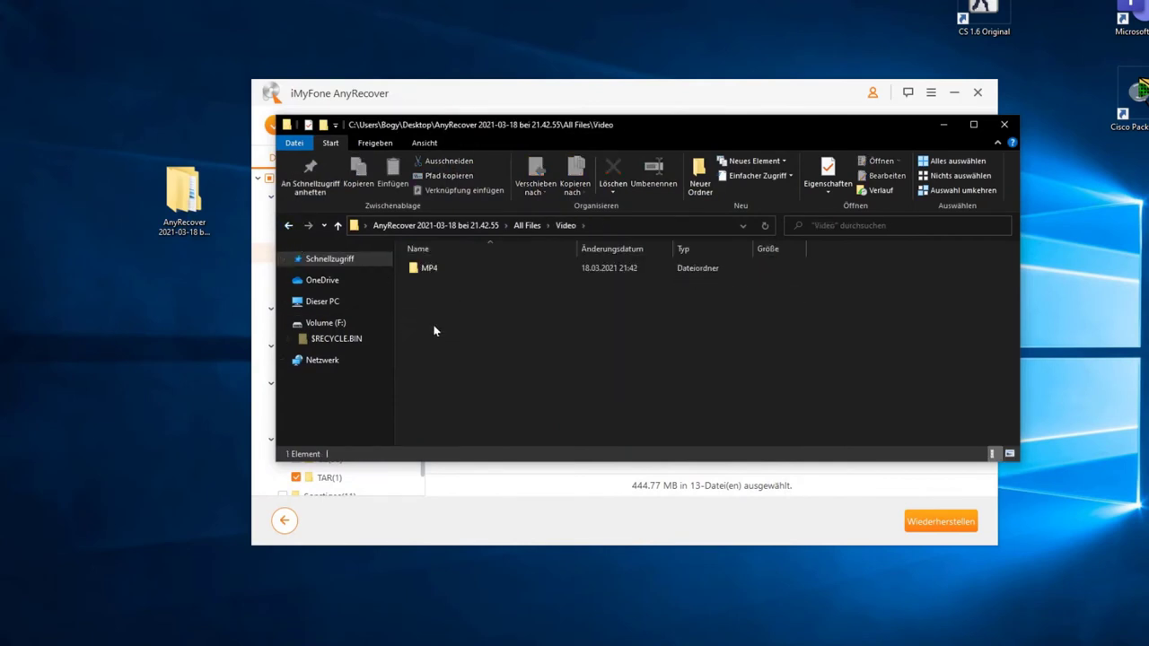
double_click(438, 269)
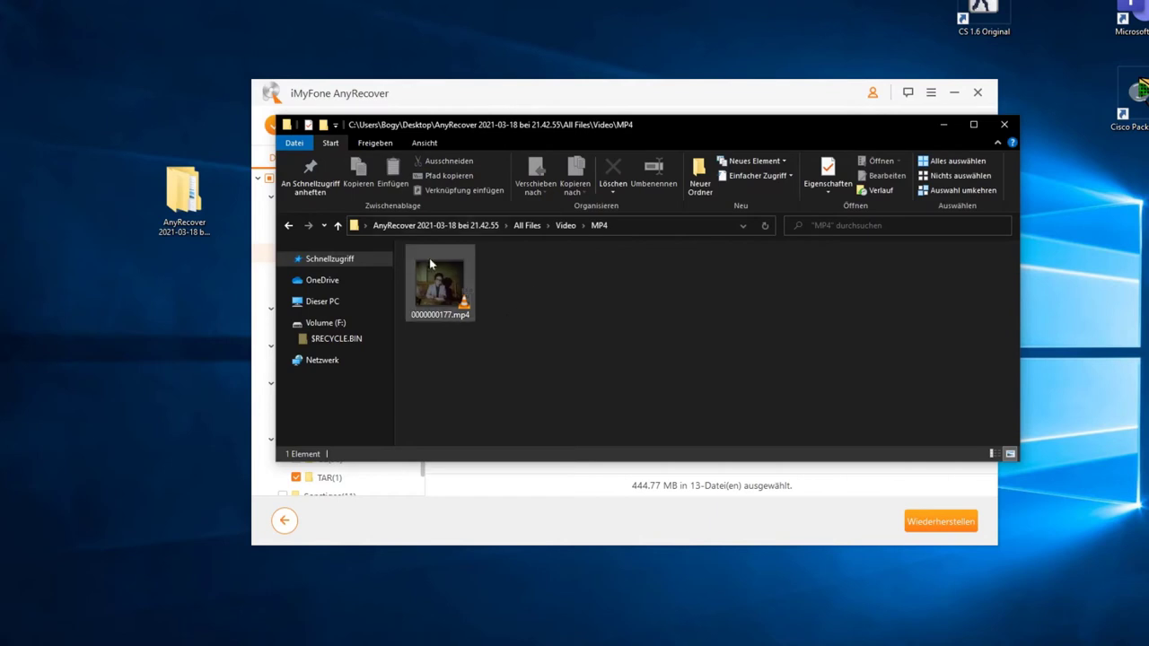
Step: Play 0000000177.mp4, skip ahead to about 36 minutes, and close VLC media player
mouse_move(453, 287)
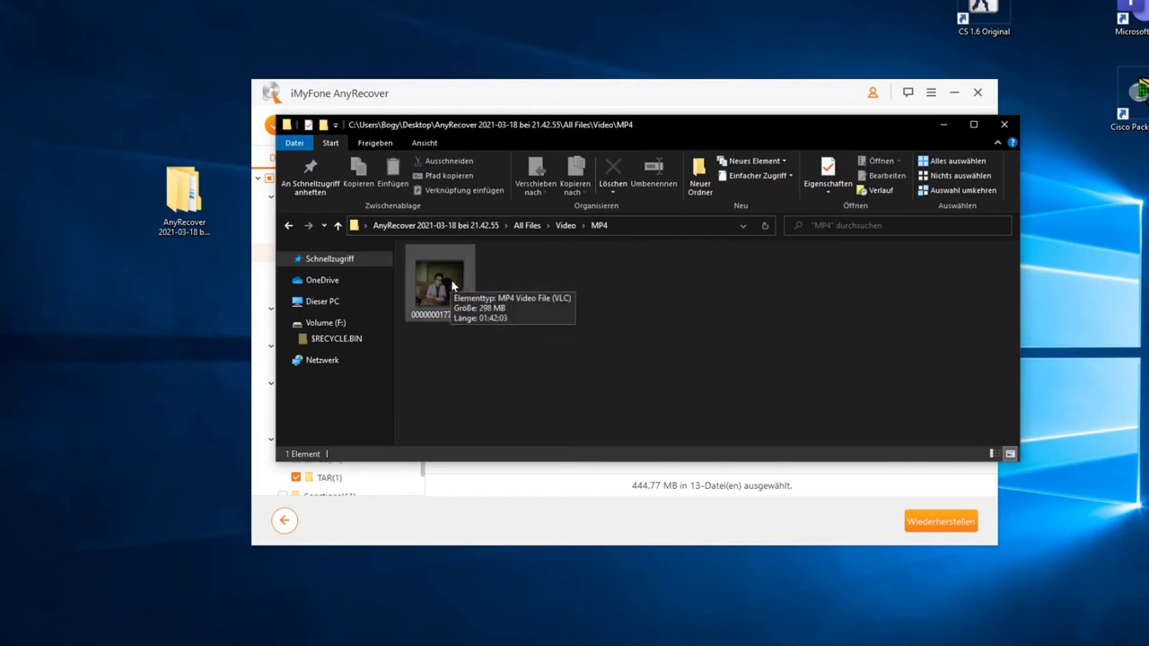
double_click(451, 285)
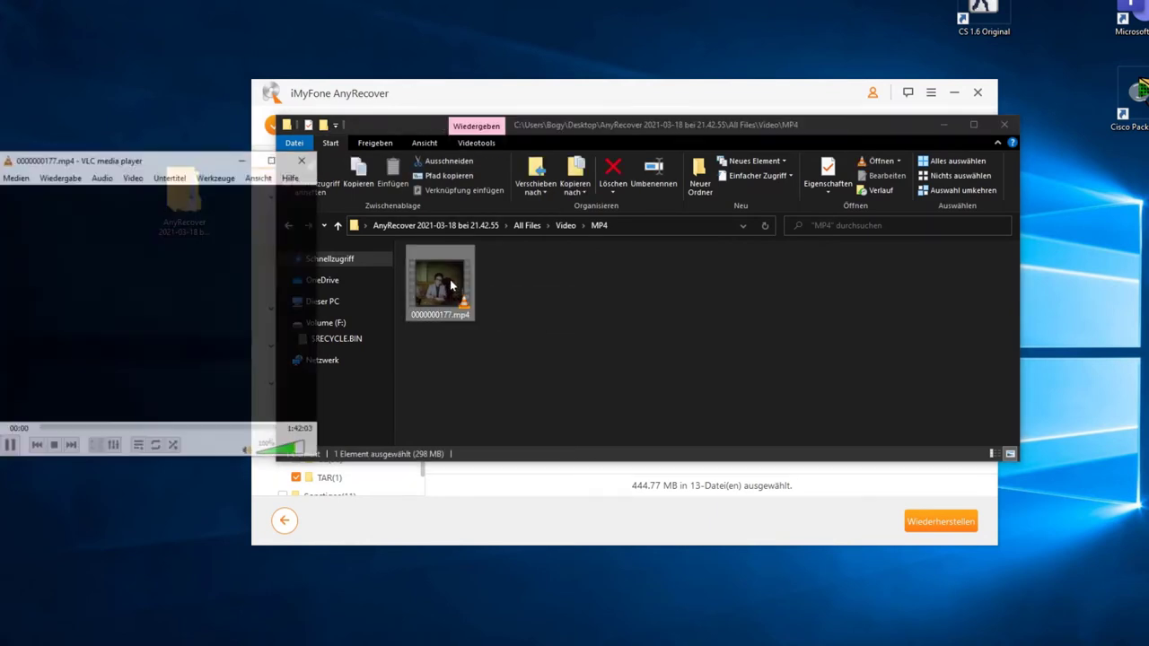
left_click(124, 432)
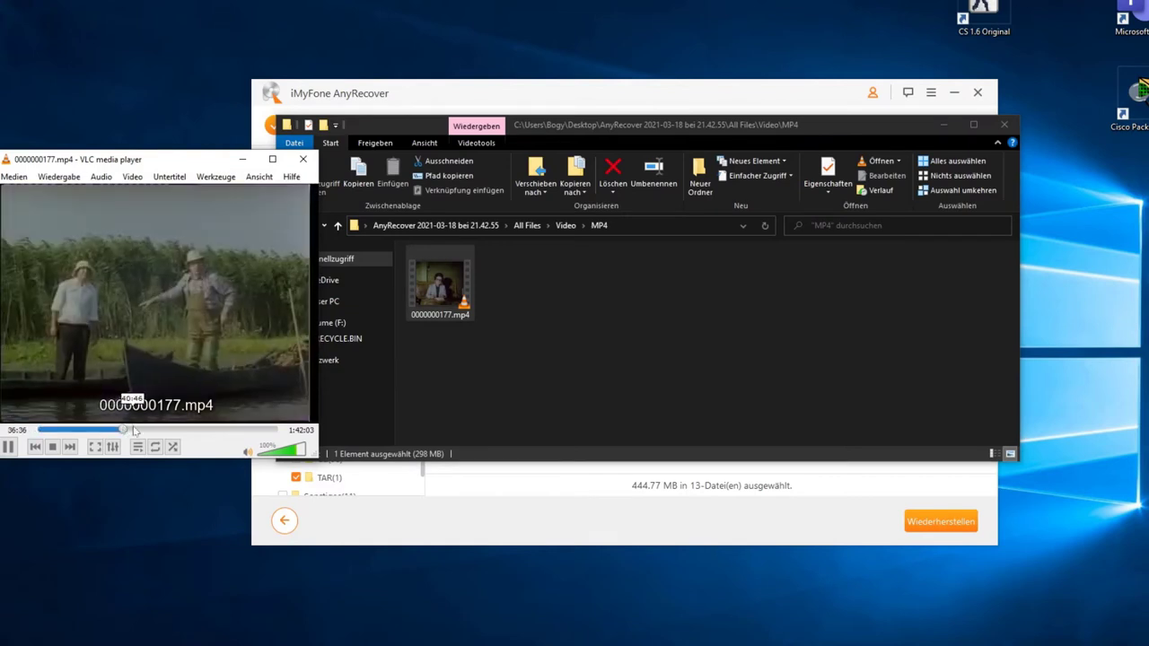
key("alt+F4")
left_click(481, 410)
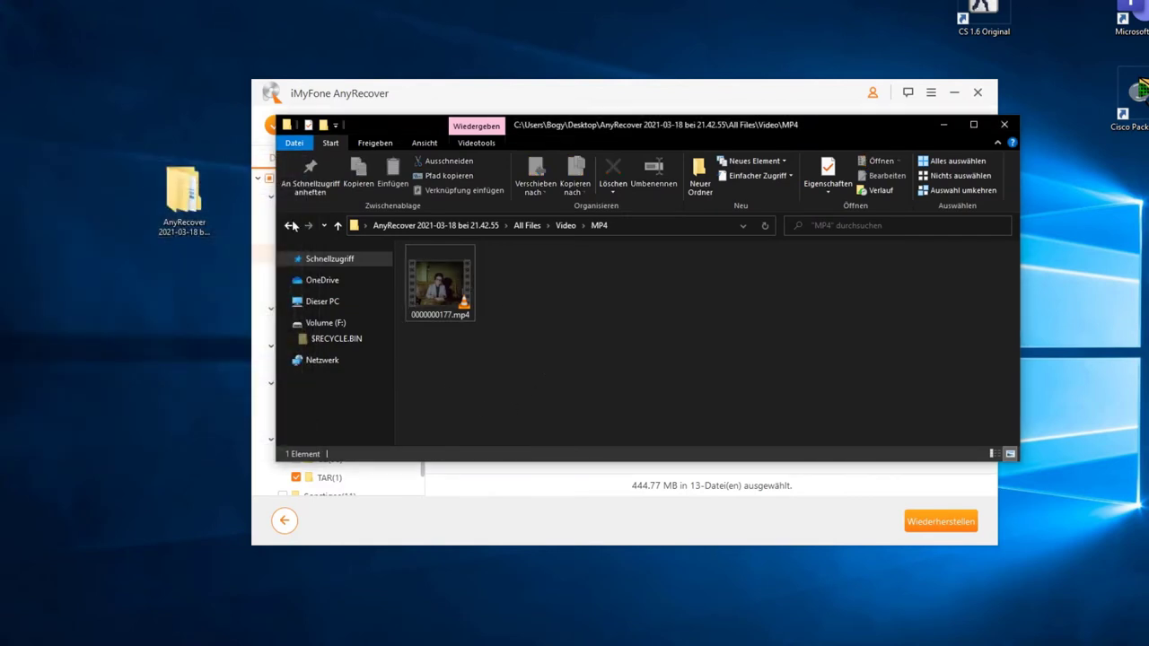
Step: Go back to All Files, check the contents of the recovered Audio folder, and return to All Files
left_click(289, 226)
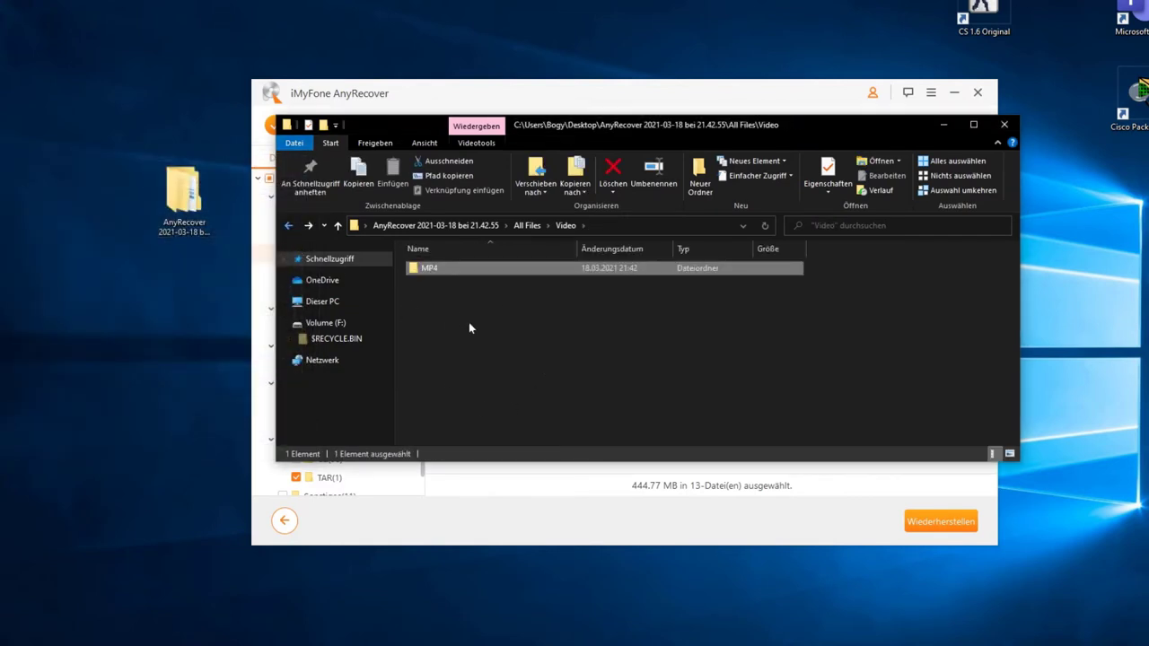
left_click(289, 227)
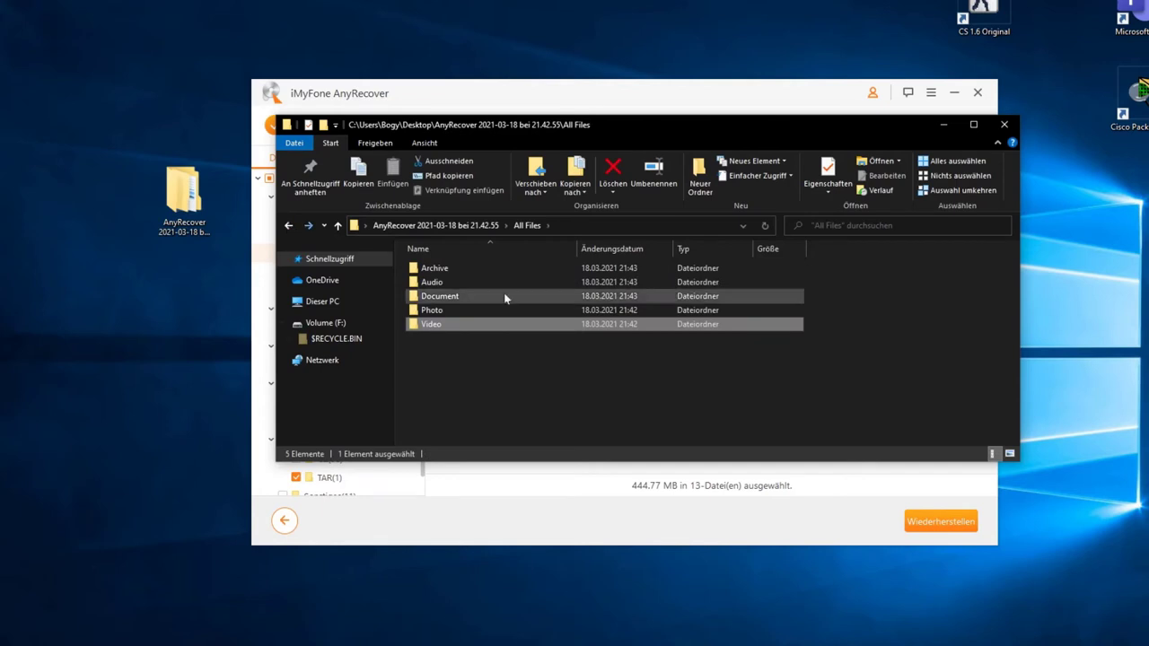
double_click(438, 284)
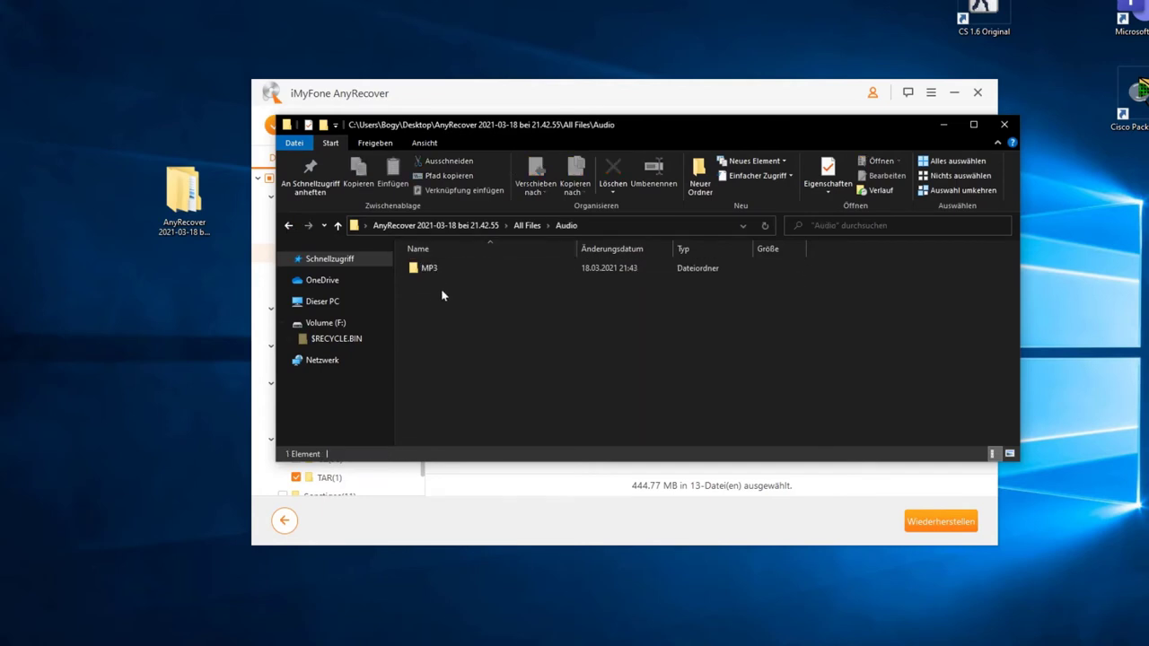
left_click(288, 226)
Step: Acknowledge the recovery-completed message in iMyFone AnyRecover and minimize the All Files folder window
left_click_drag(627, 130, 538, 230)
left_click(614, 226)
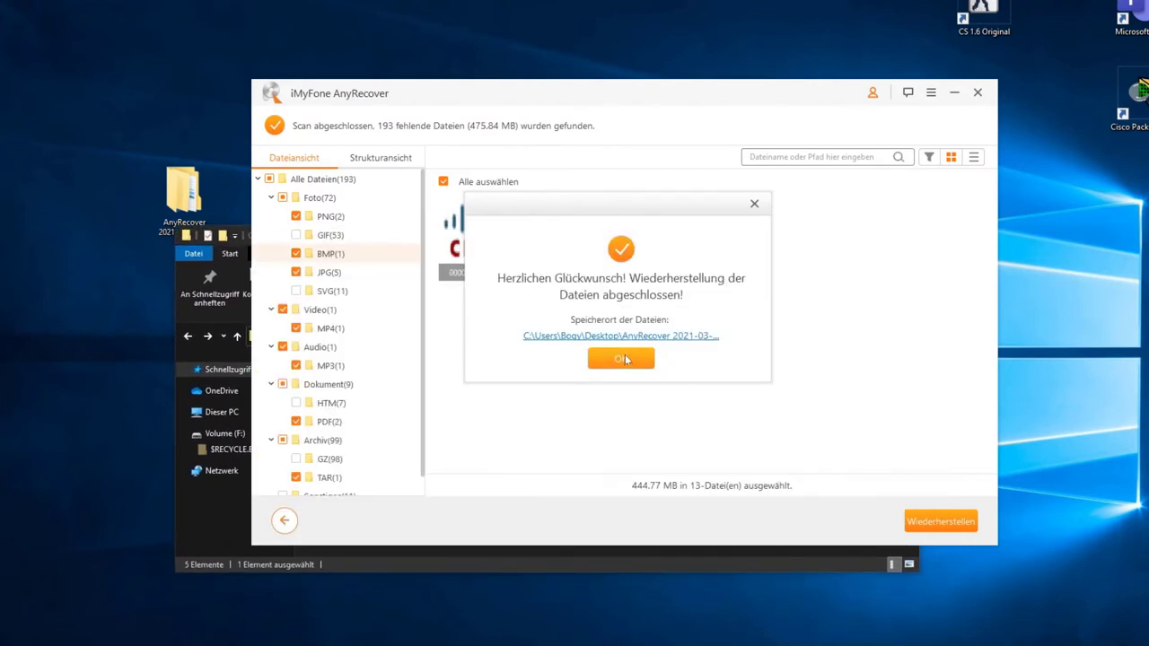
left_click(626, 360)
left_click(226, 490)
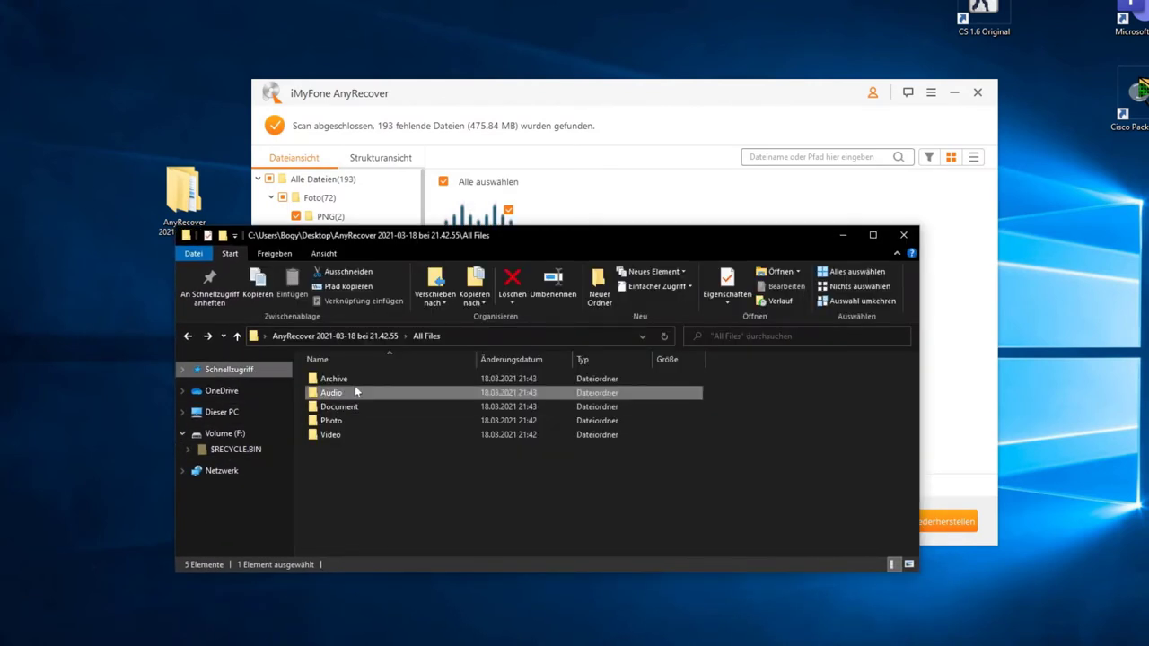
left_click(842, 236)
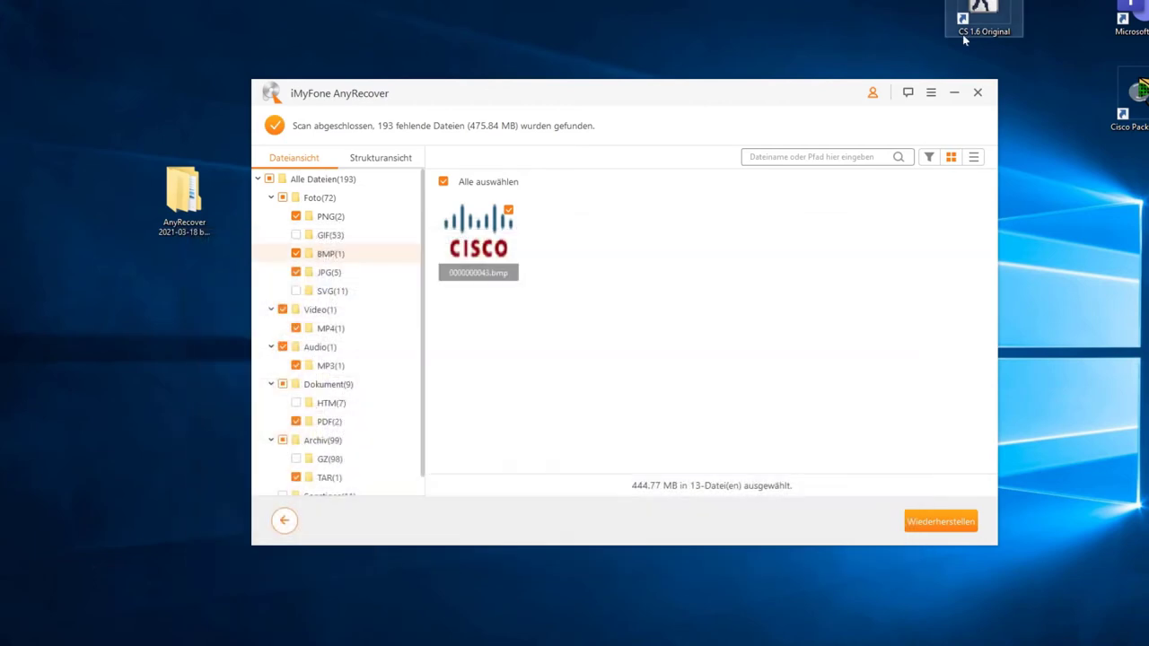
Step: Quit iMyFone AnyRecover and confirm ending the program
left_click(978, 93)
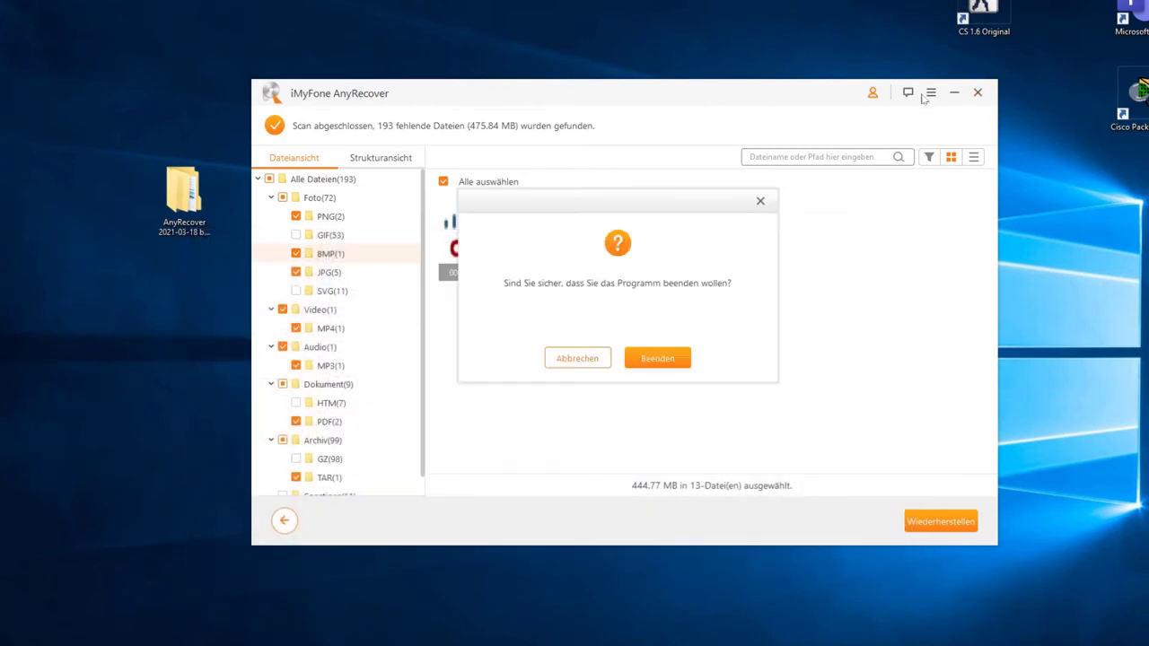
left_click(679, 363)
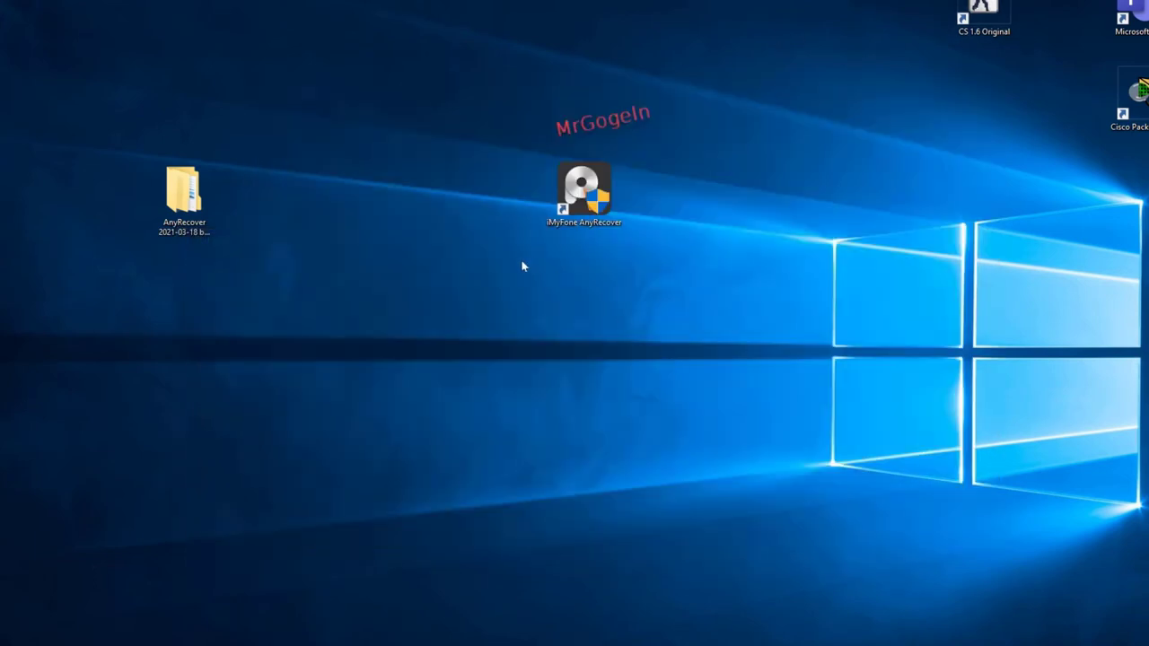
left_click(232, 536)
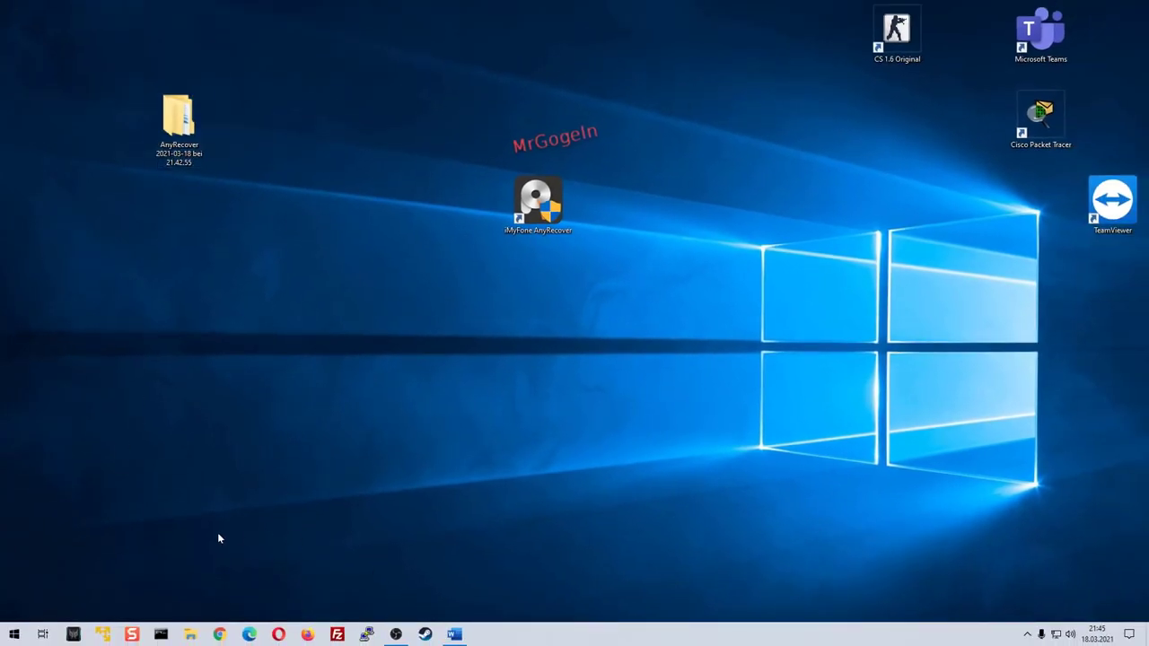
Step: Copy the Archive, Audio, Document, Photo and Video folders from All Files inside the AnyRecover desktop folder
double_click(193, 129)
double_click(332, 373)
left_click_drag(350, 438, 307, 363)
right_click(319, 396)
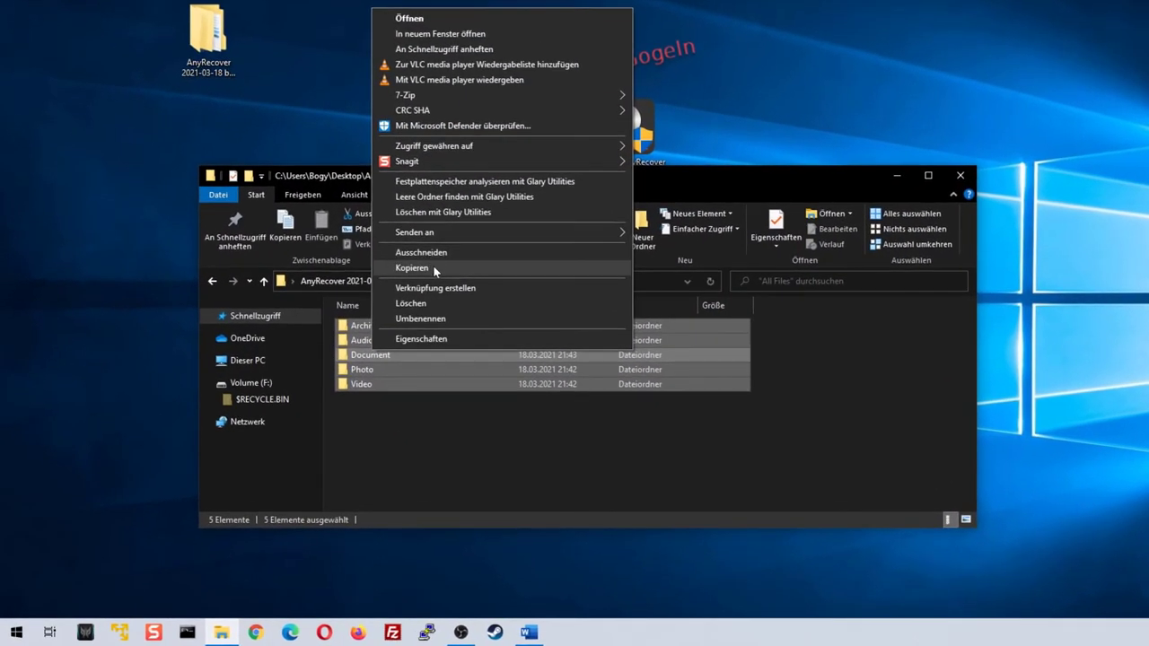
left_click(414, 283)
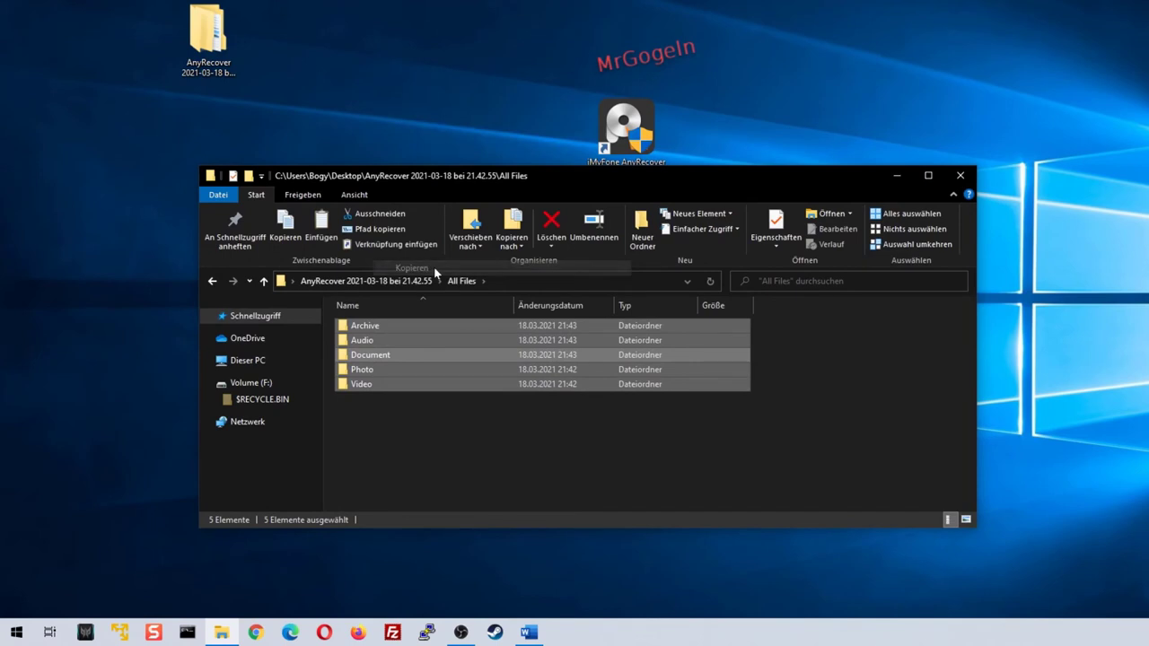
Step: Paste the copied folders into the root of Volume (F:)
left_click(253, 384)
left_click(248, 360)
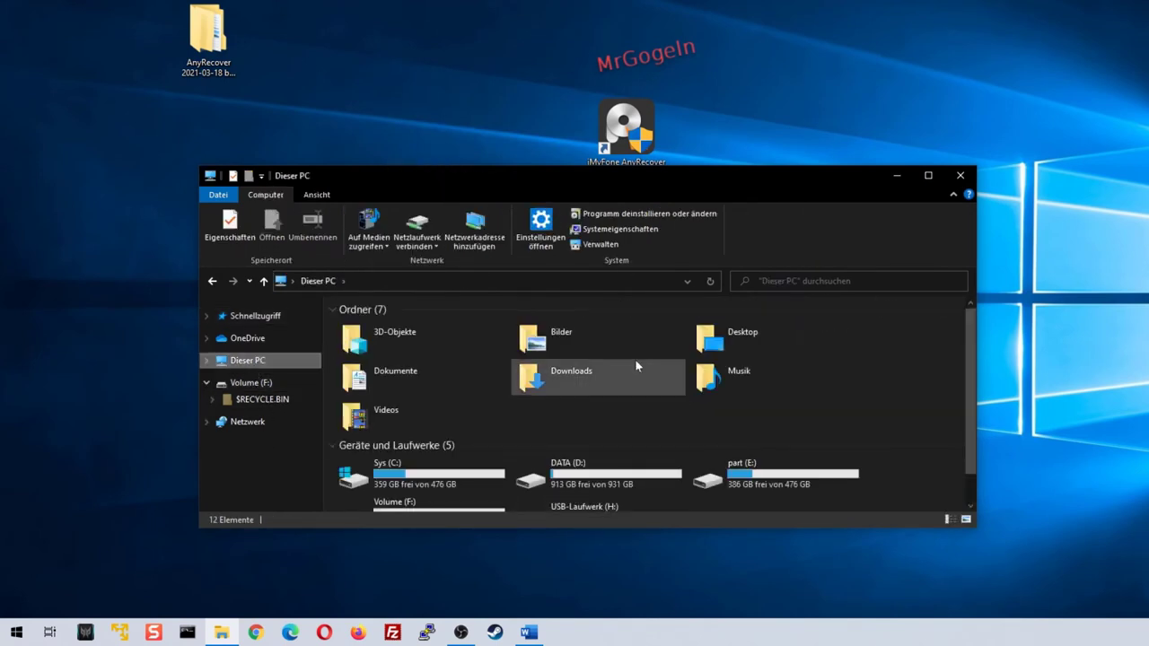
double_click(640, 183)
double_click(745, 157)
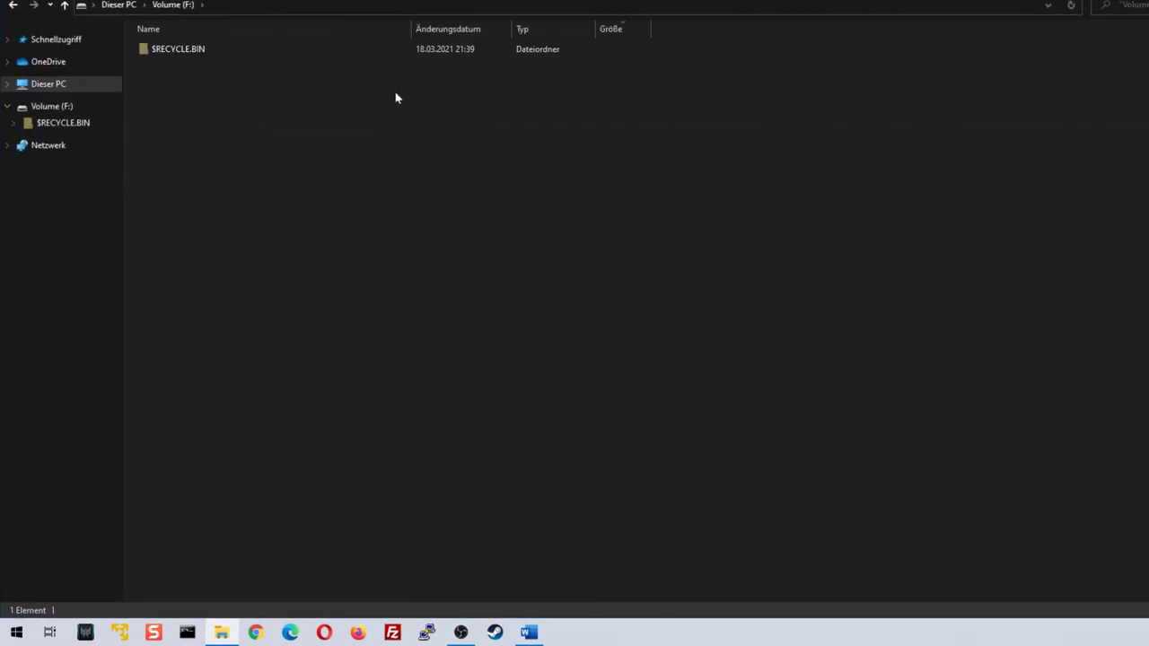
right_click(208, 152)
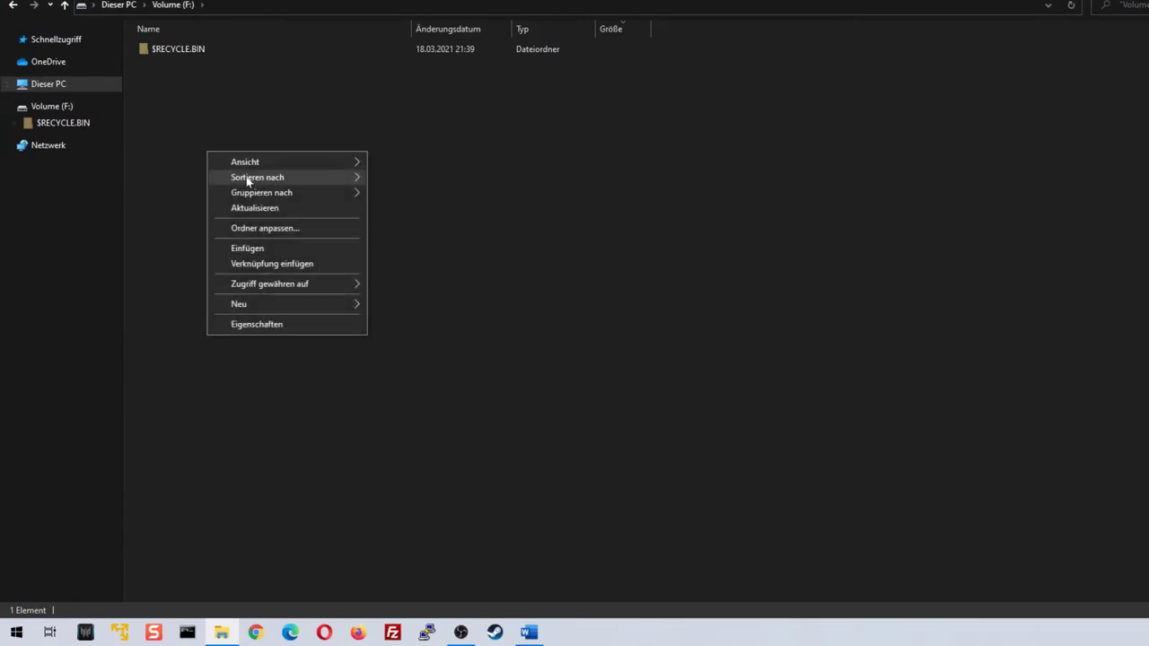
left_click(237, 250)
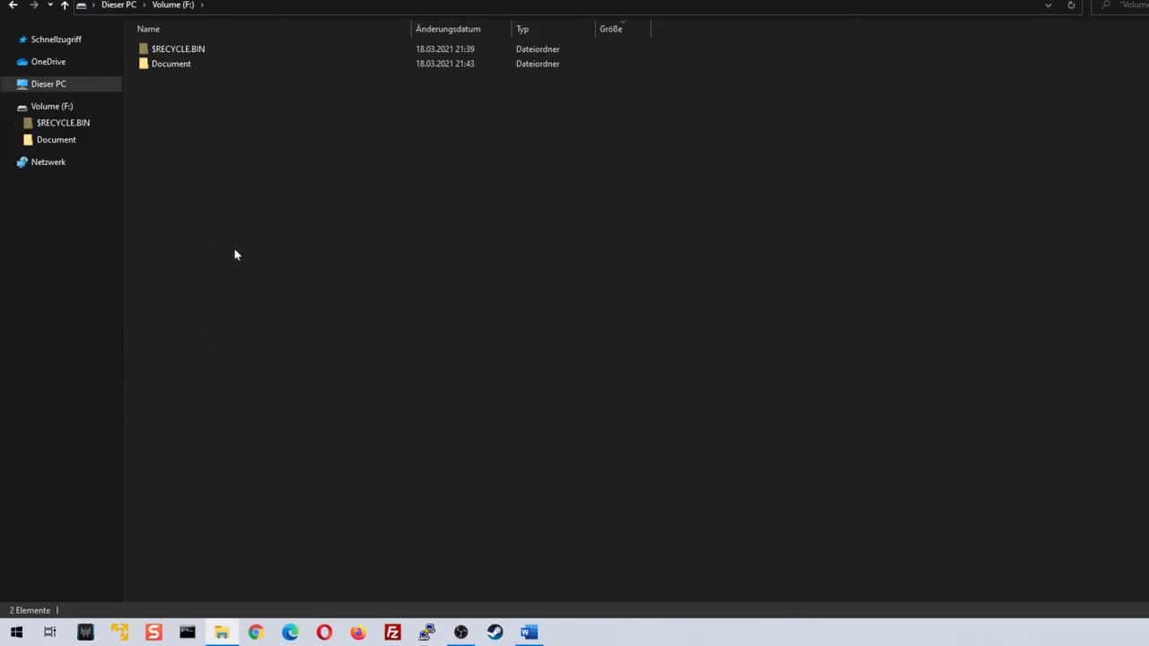
Step: Examine the copied Document > PDF and Photo folders on Volume (F:)
double_click(208, 70)
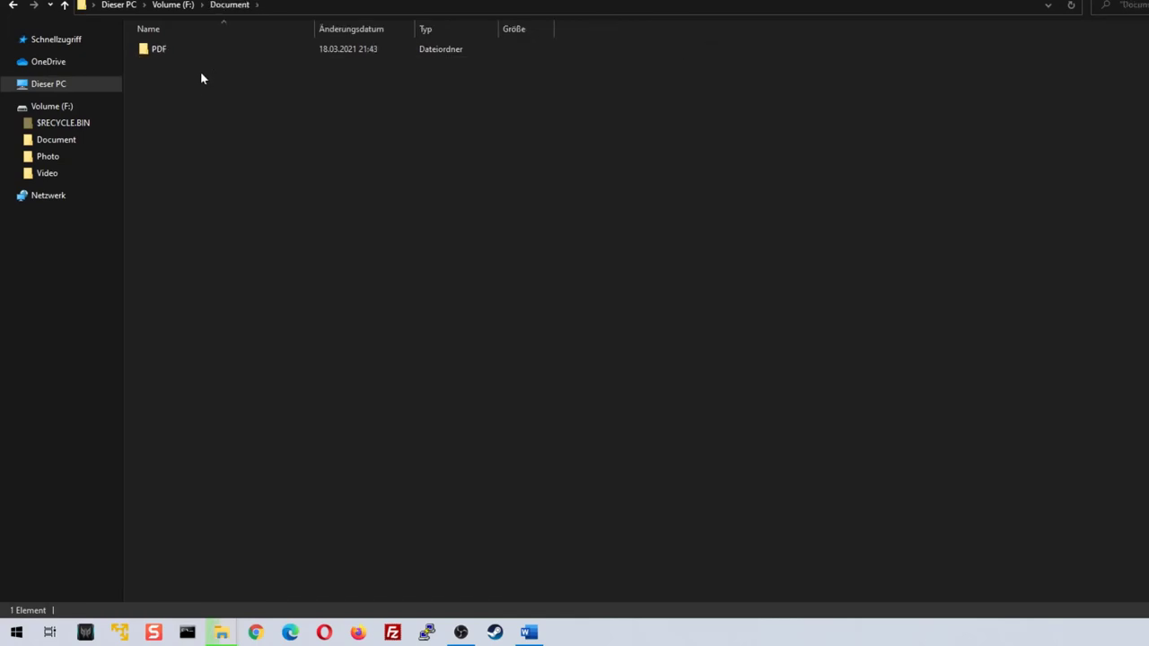
double_click(158, 49)
left_click(13, 6)
left_click(12, 7)
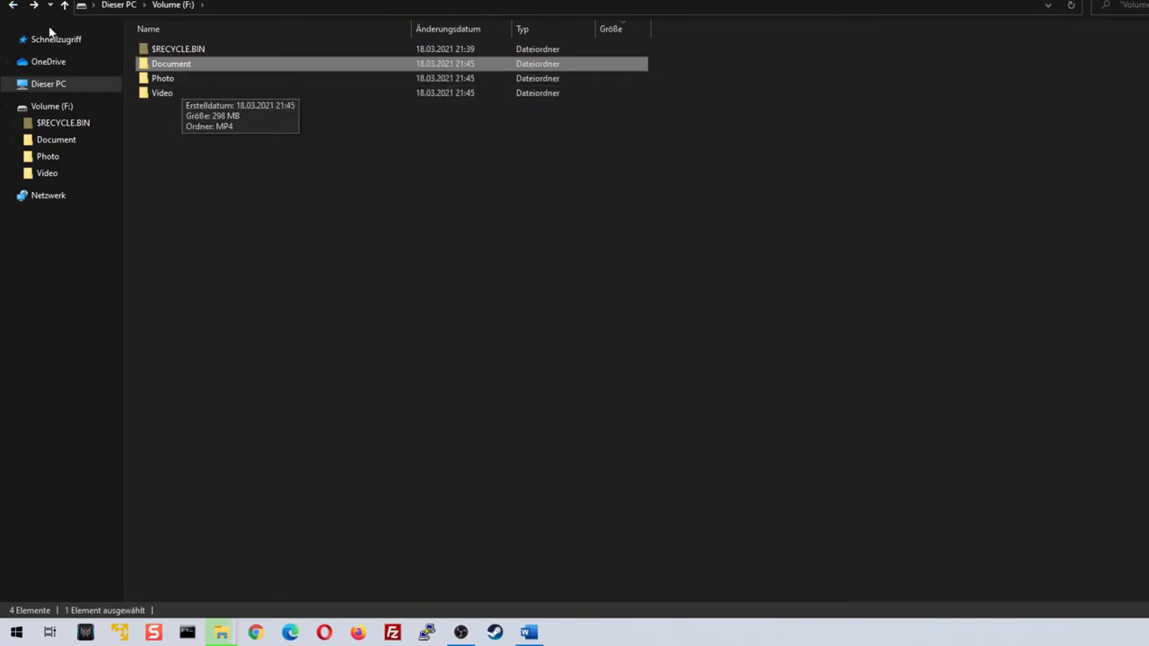
left_click(13, 7)
double_click(754, 159)
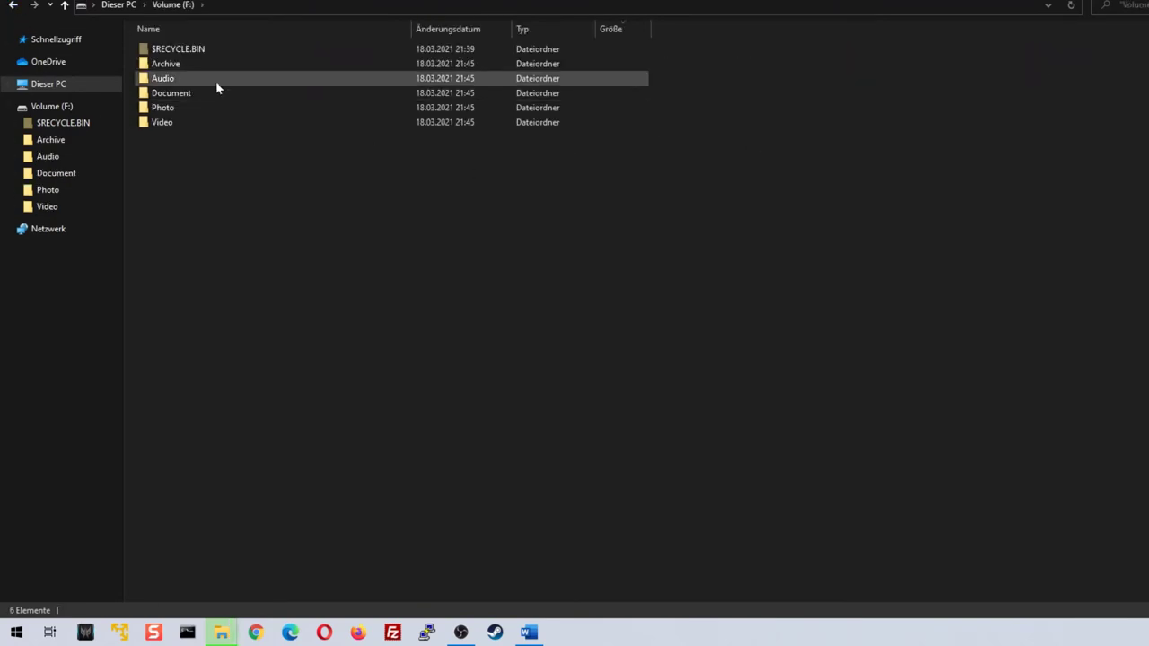
double_click(170, 109)
double_click(165, 63)
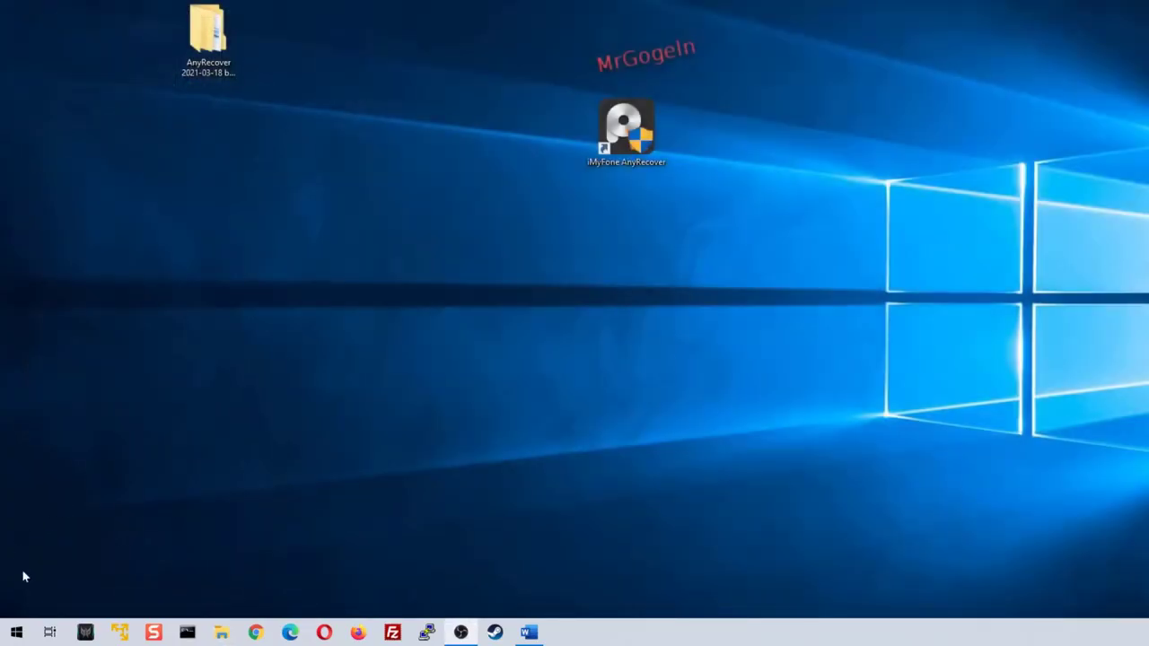
Step: Open Windows Disk Management (Datenträgerverwaltung), widen its window, and select Volume (F:)
right_click(18, 632)
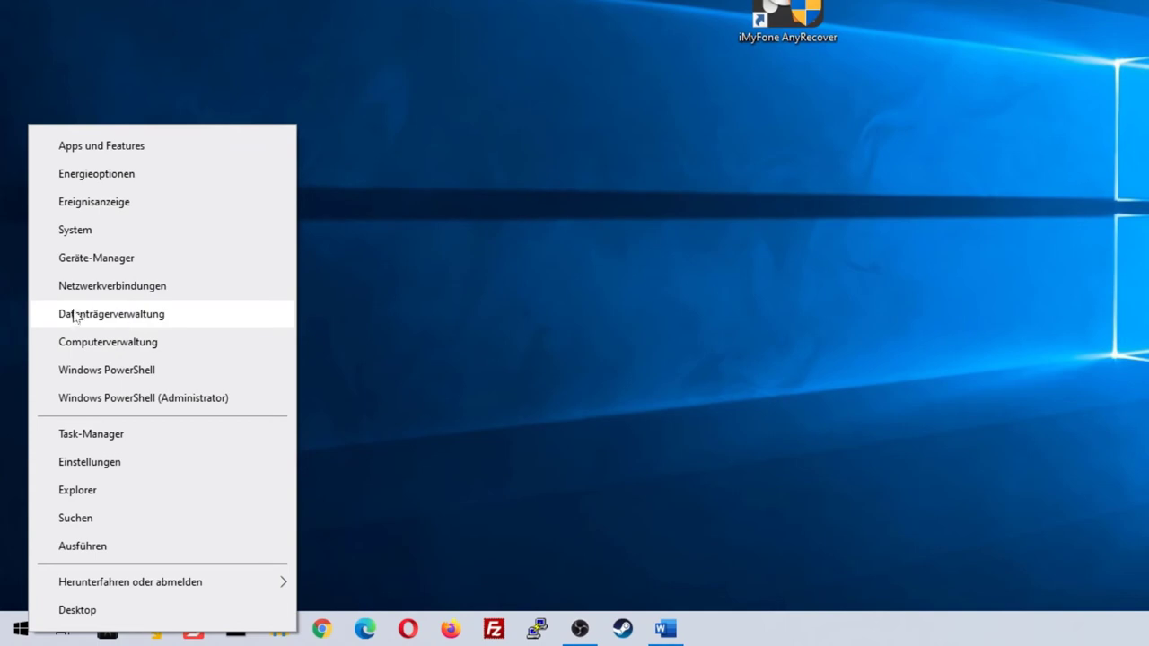
left_click(80, 314)
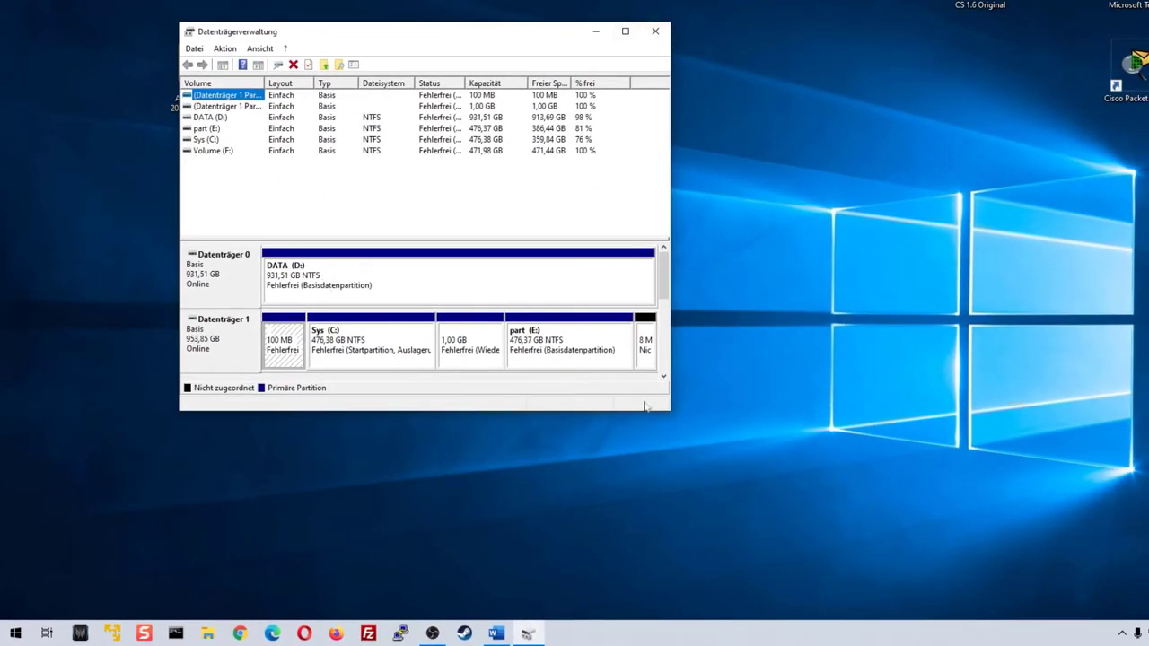
left_click_drag(670, 409, 840, 410)
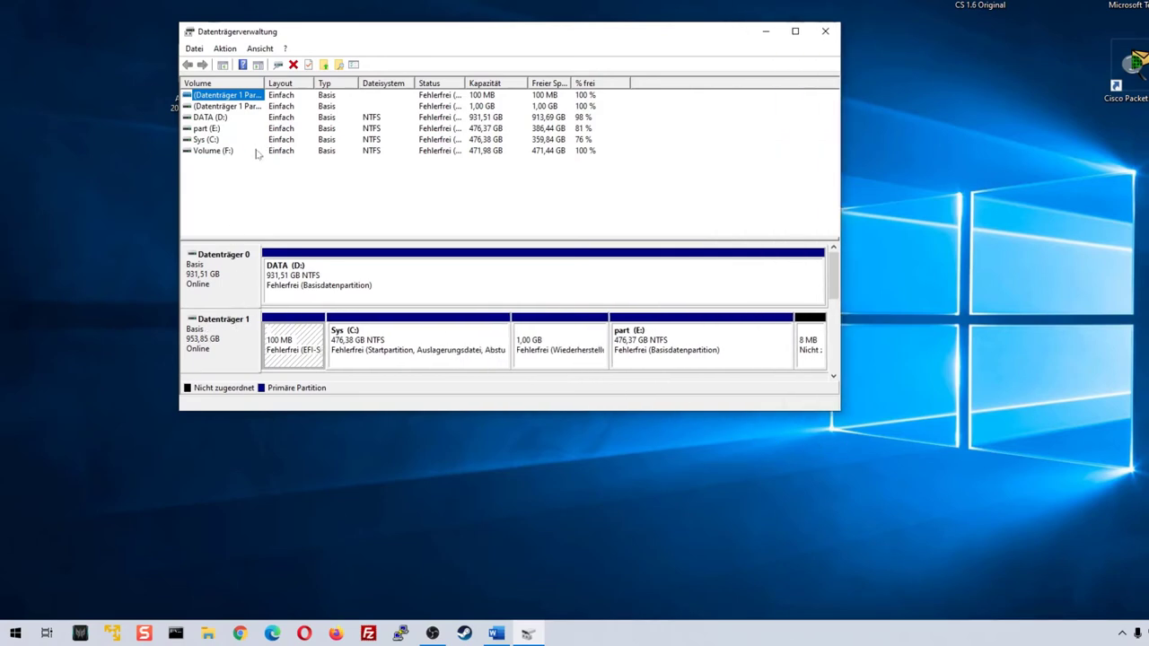
left_click(207, 151)
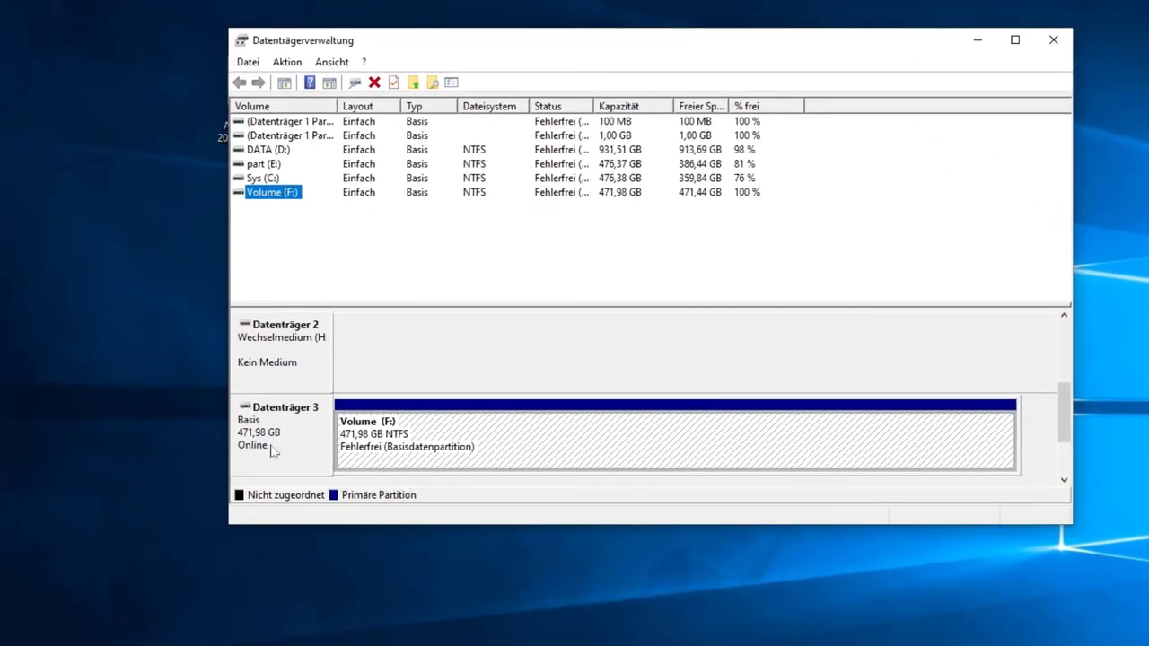
left_click(442, 446)
right_click(439, 446)
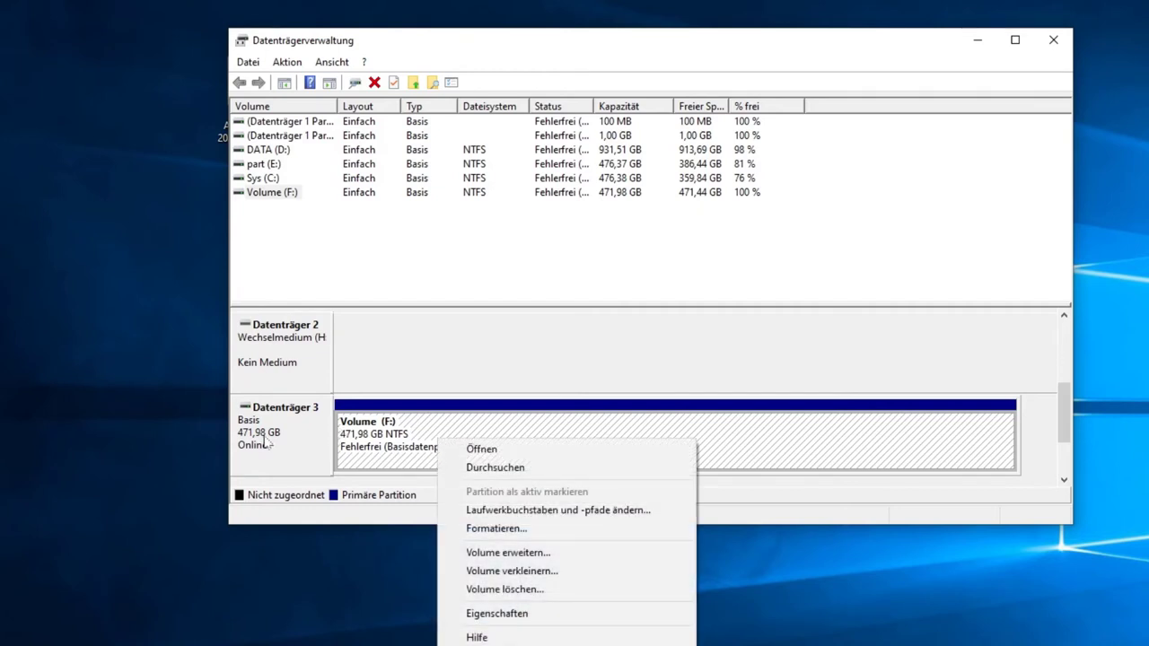
left_click(382, 437)
right_click(431, 450)
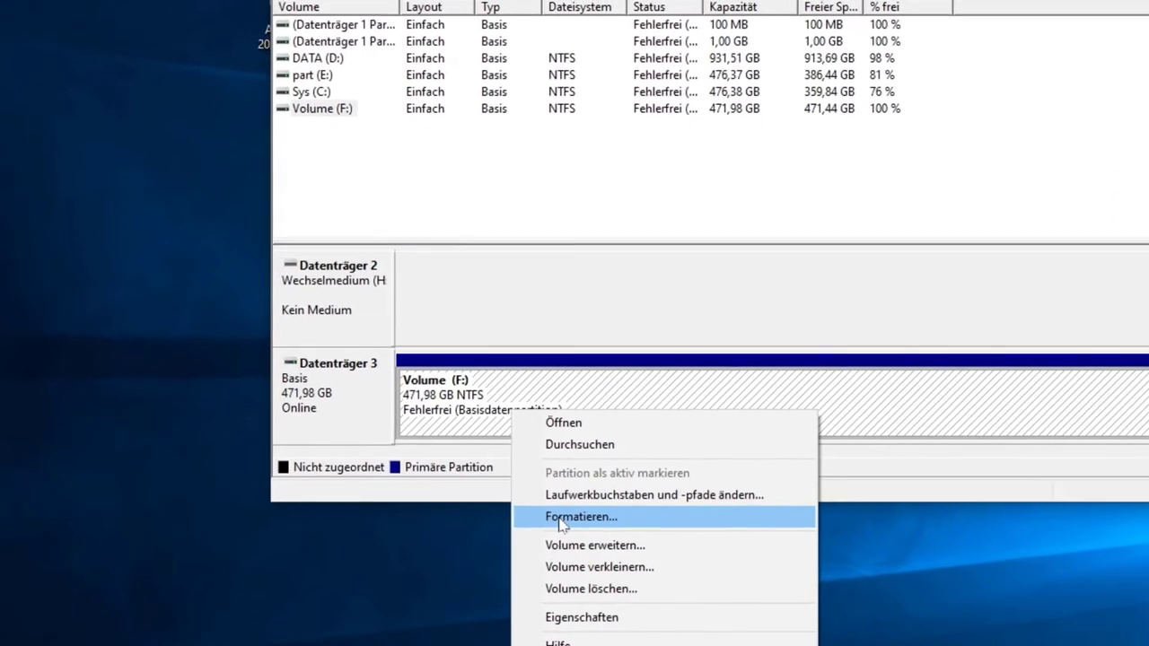
left_click(474, 539)
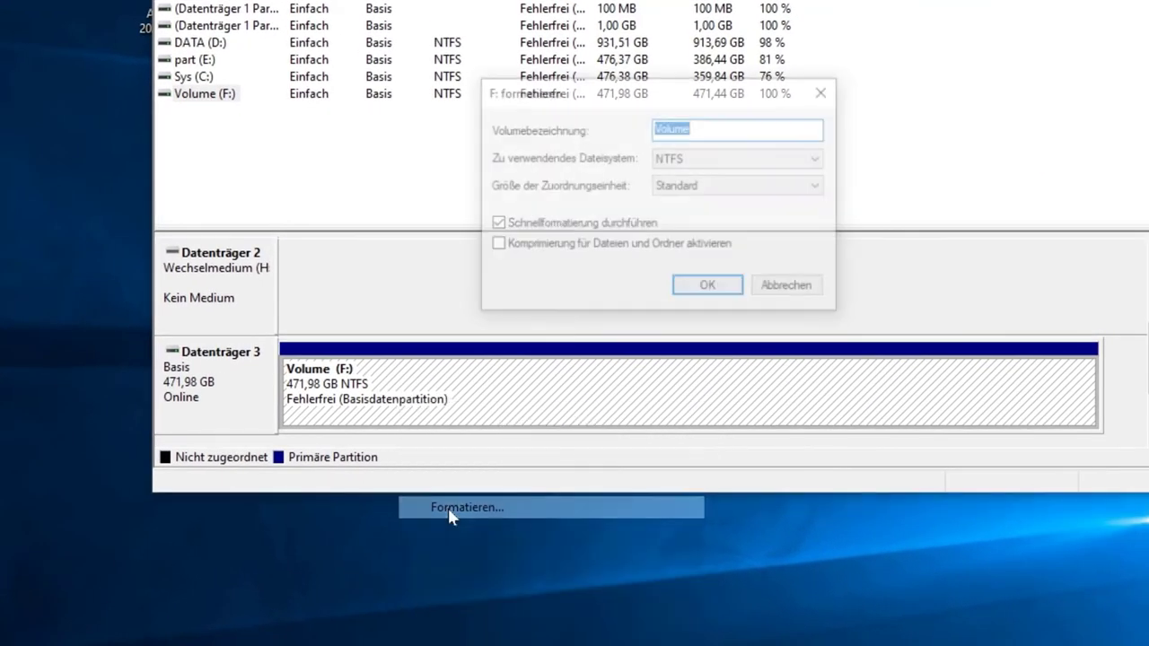
left_click(798, 295)
Step: Quick-format Volume (F:) as NTFS with the label Volume and standard allocation unit size, and check the drive in File Explorer
right_click(447, 402)
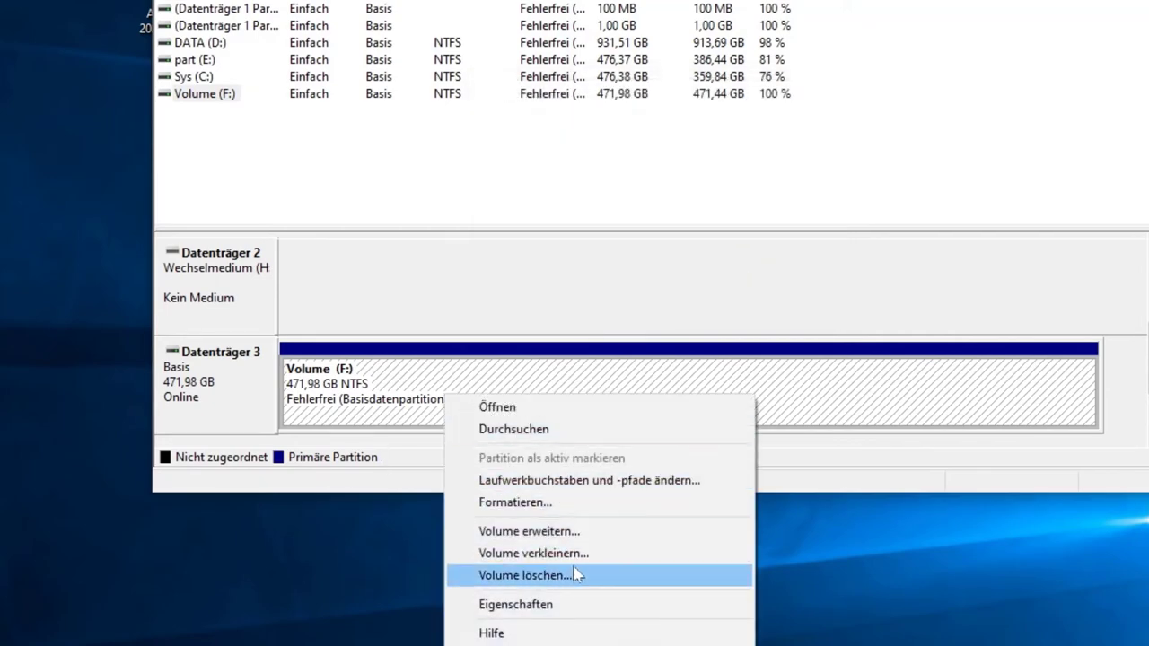
left_click(554, 502)
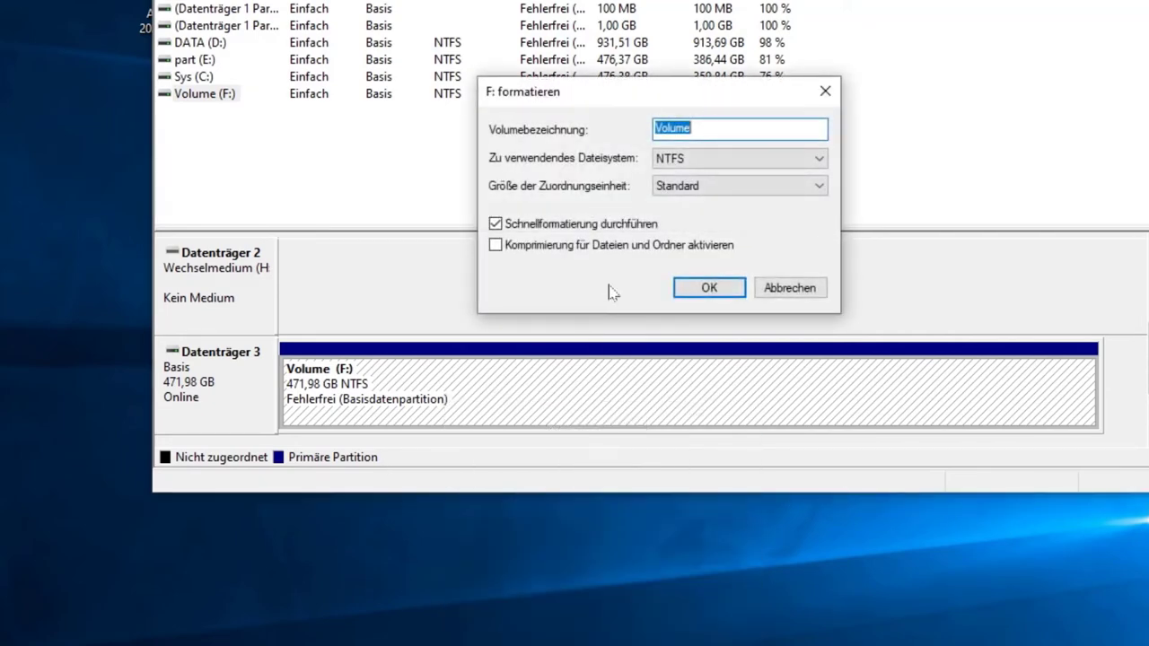
left_click(705, 289)
left_click(907, 384)
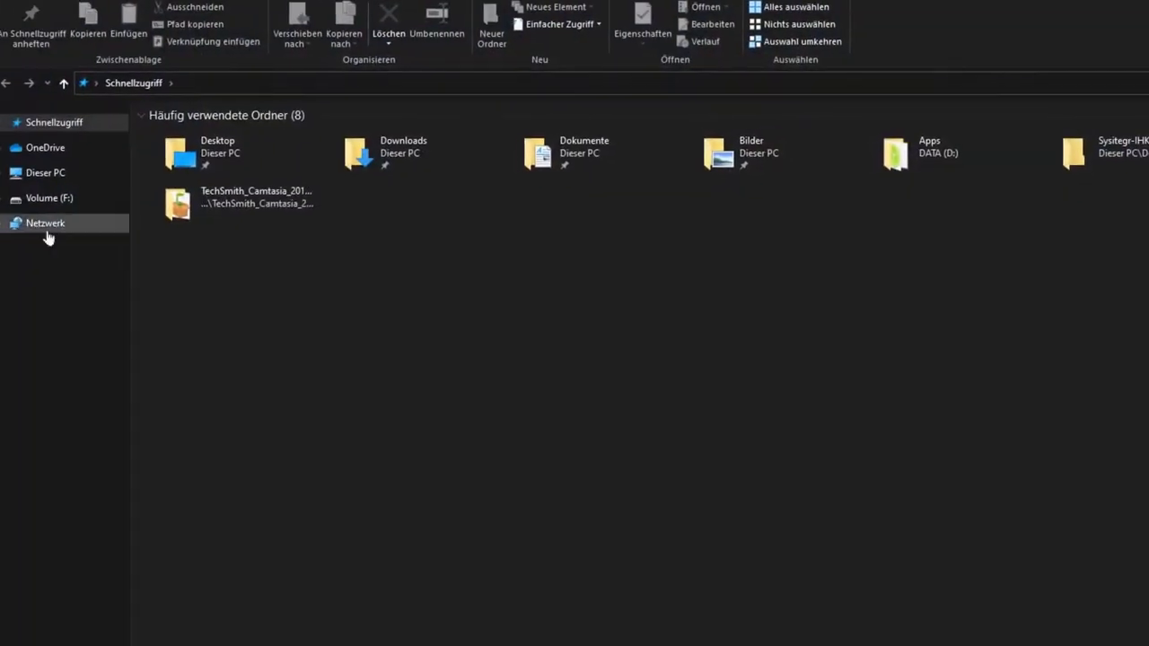
left_click(54, 172)
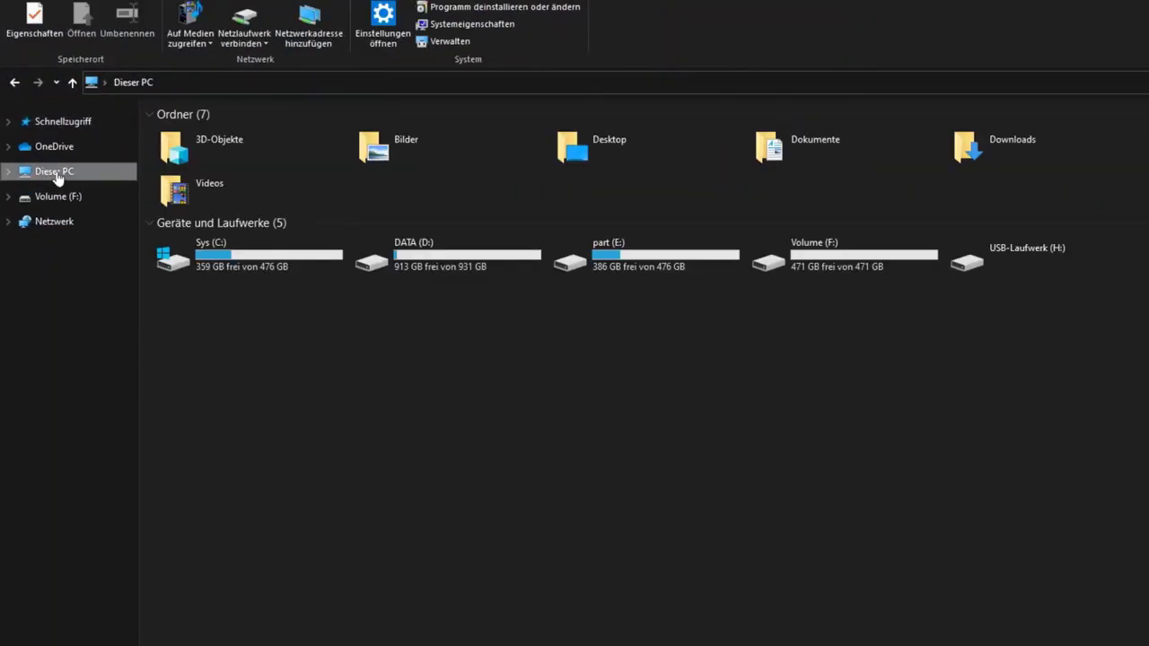
double_click(839, 262)
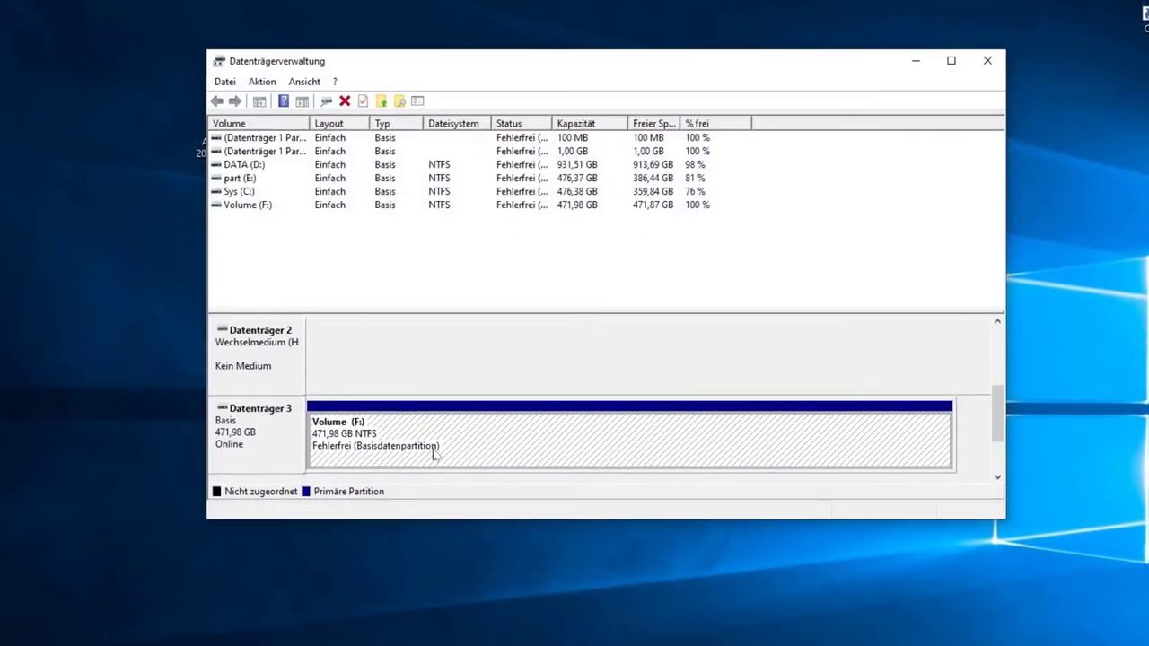
Step: Delete Volume (F:) from Datenträger 3 in Disk Management and confirm the deletion
right_click(437, 457)
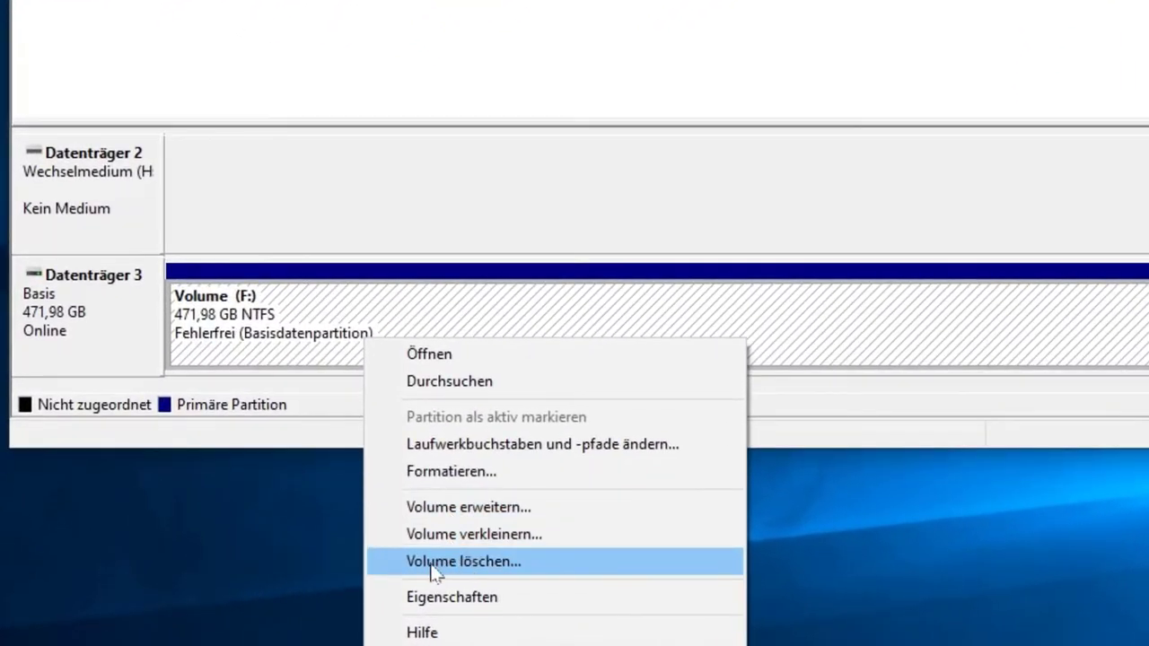
left_click(372, 575)
left_click(946, 316)
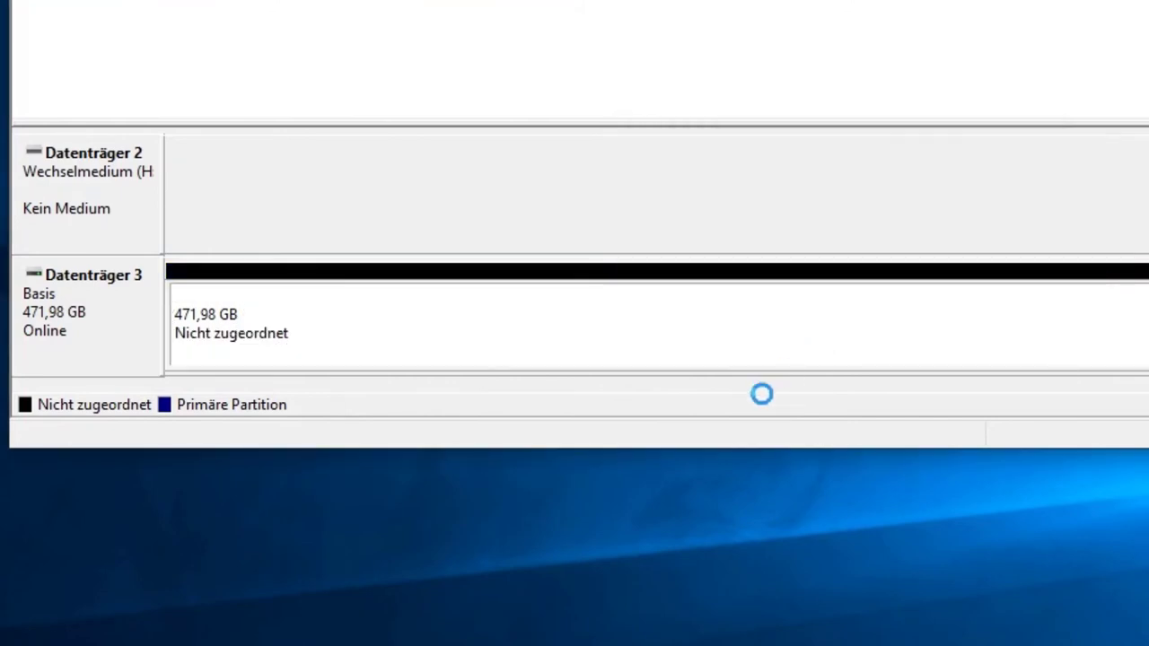
Step: Examine the unallocated space on Datenträger 3 and its available volume options, and close Disk Management
left_click(338, 334)
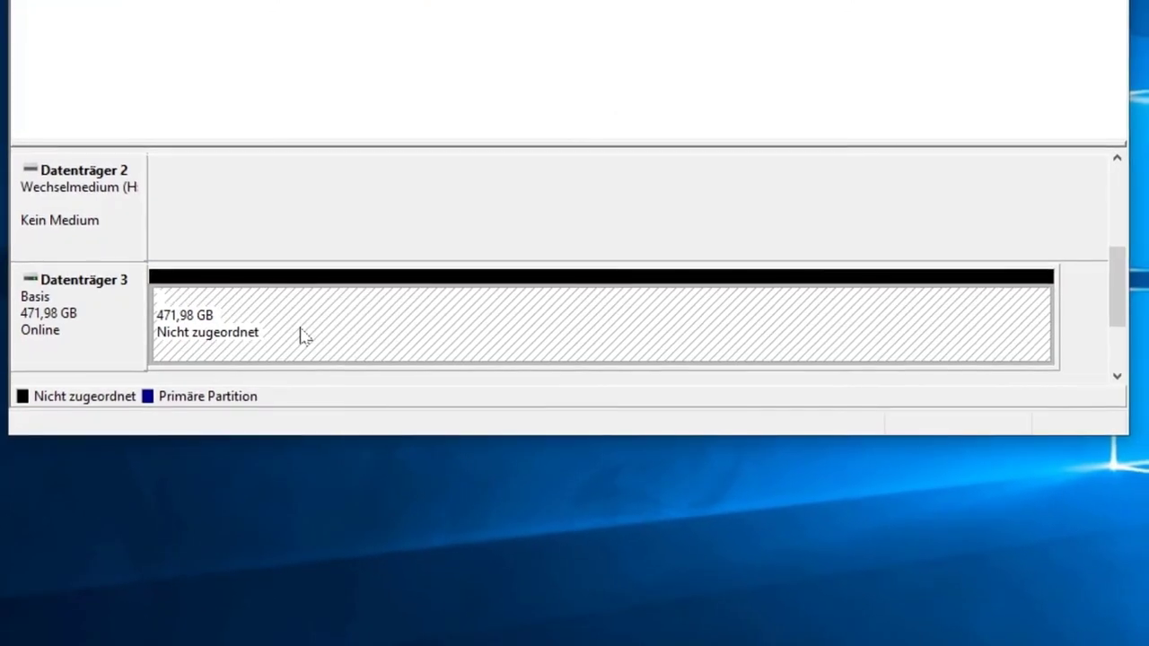
right_click(413, 332)
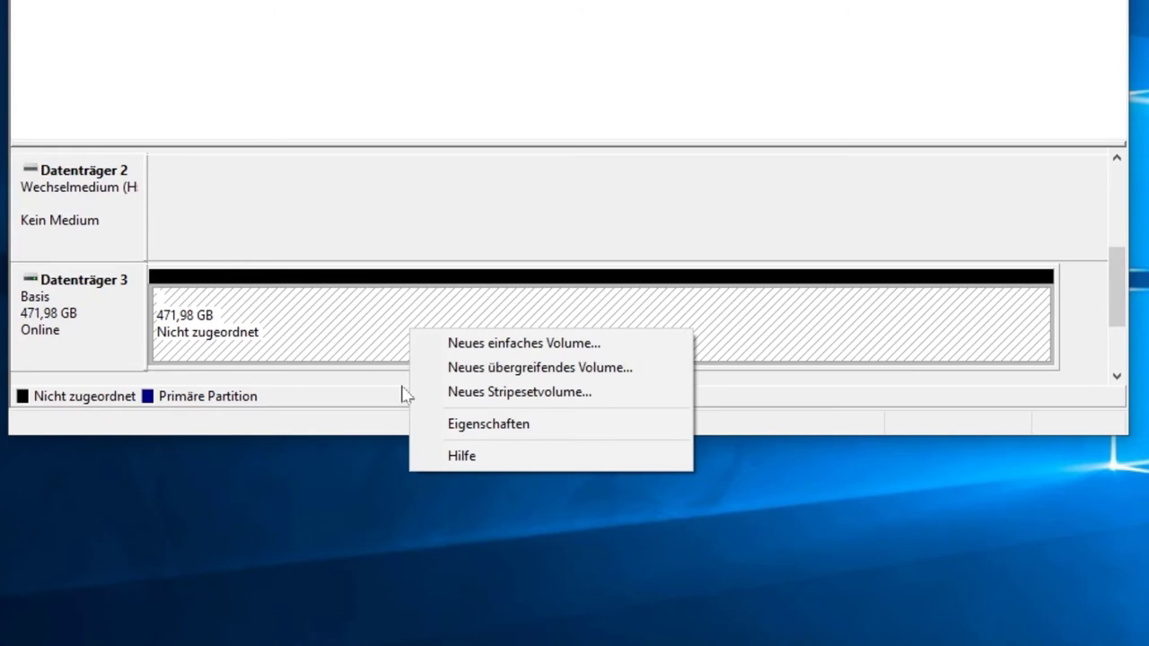
left_click(295, 333)
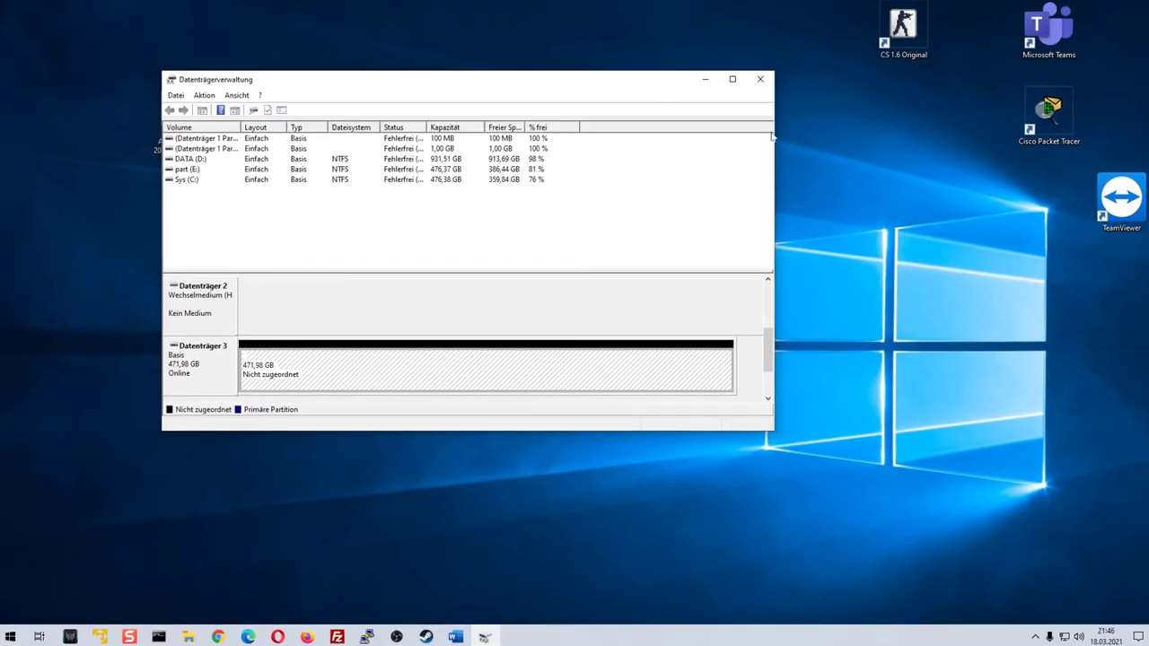
left_click(761, 79)
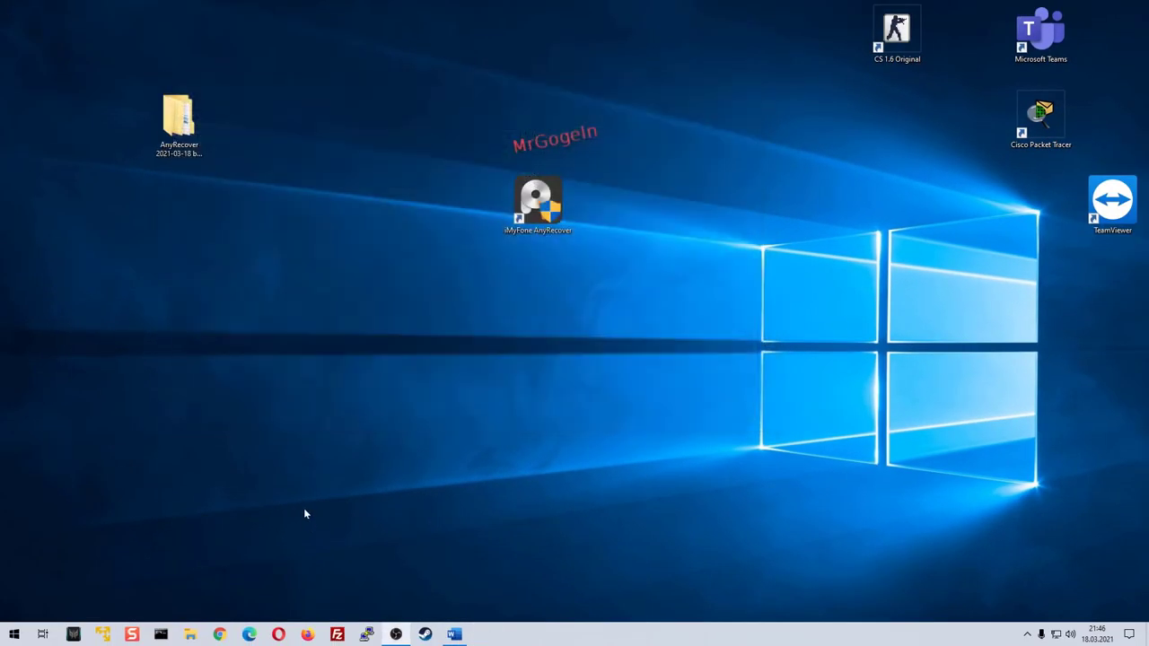
Step: Check the list of drives under Dieser PC in File Explorer, and close the window
left_click(191, 635)
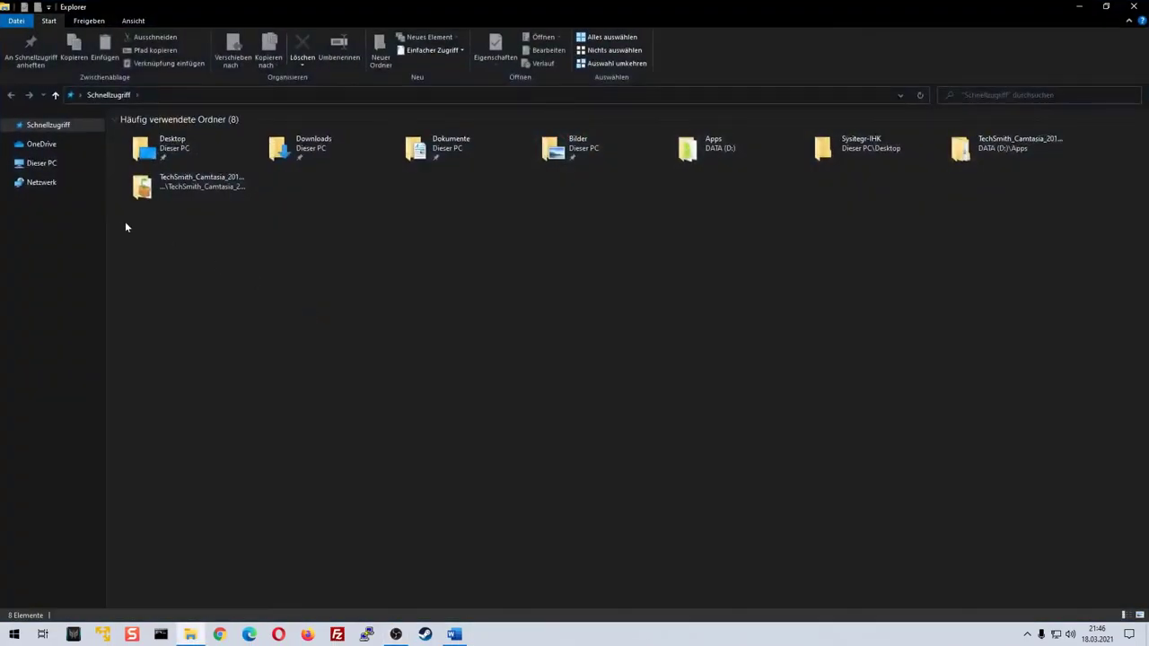
left_click(42, 163)
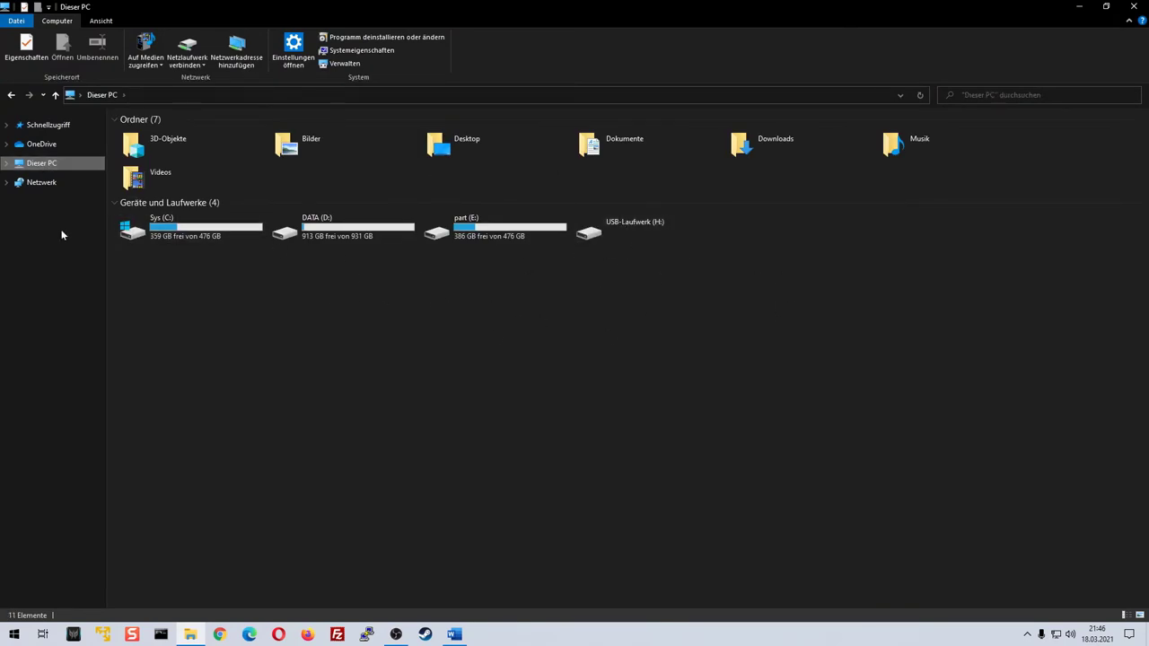
left_click(1131, 7)
Step: Launch iMyFone AnyRecover from the desktop and allow it to make changes to the device
left_click(539, 199)
right_click(538, 194)
left_click(562, 228)
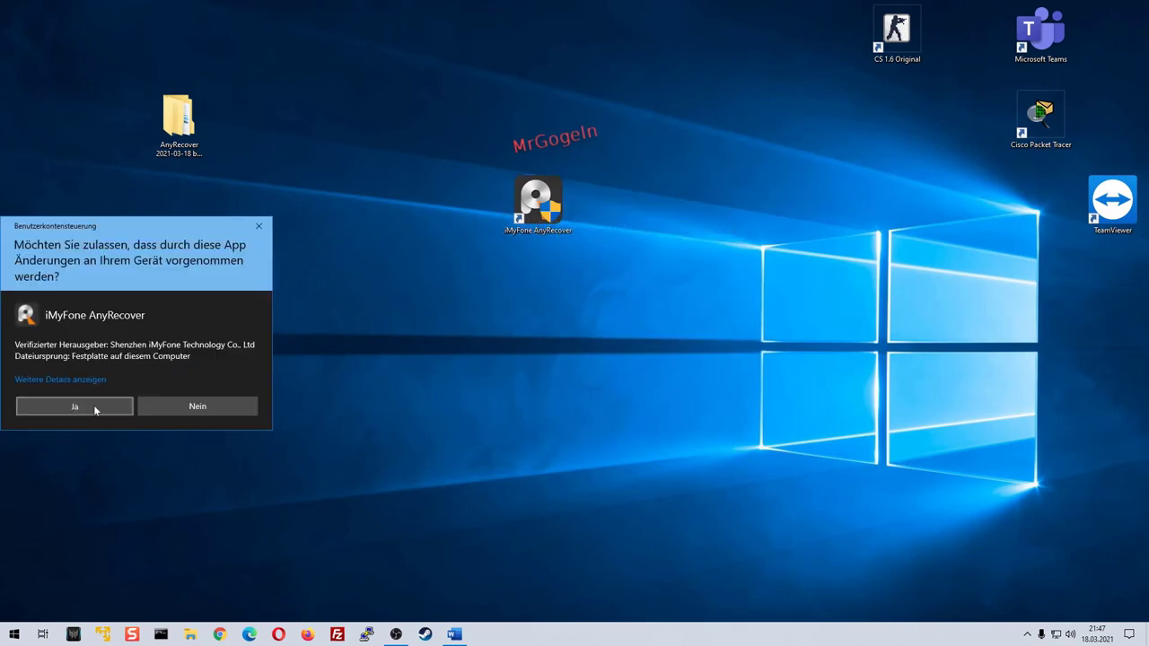
left_click(92, 406)
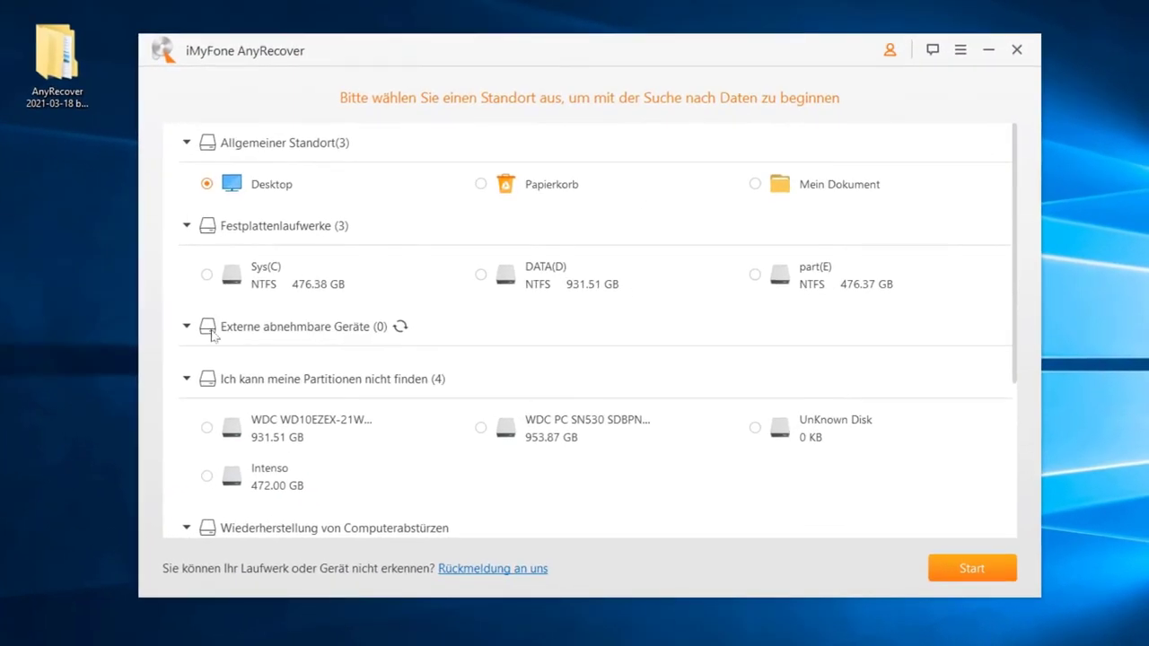
Step: Select the 472.00 GB Intenso disk under "Ich kann meine Partitionen nicht finden" and review the other location categories
left_click(193, 332)
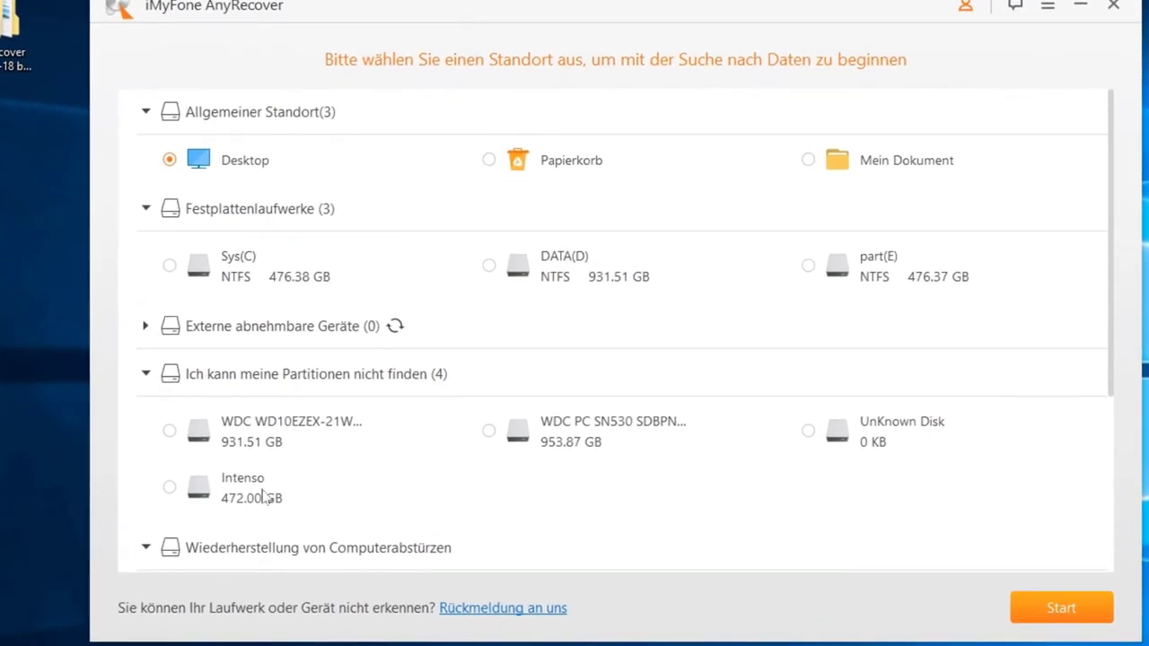
left_click(246, 497)
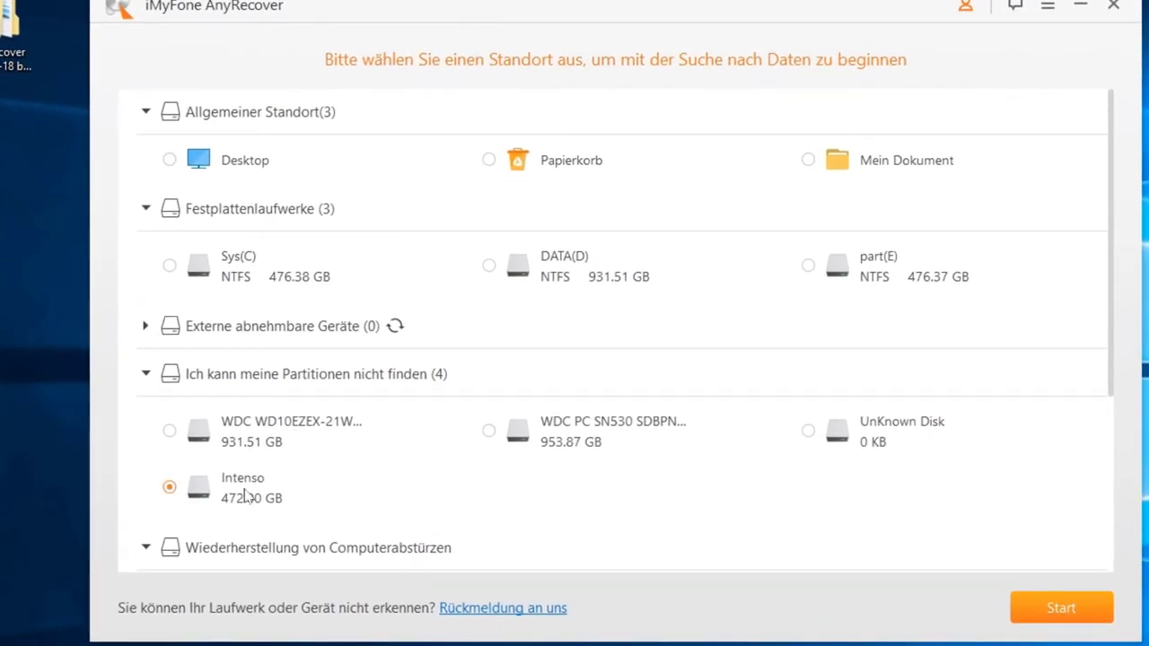
left_click(146, 373)
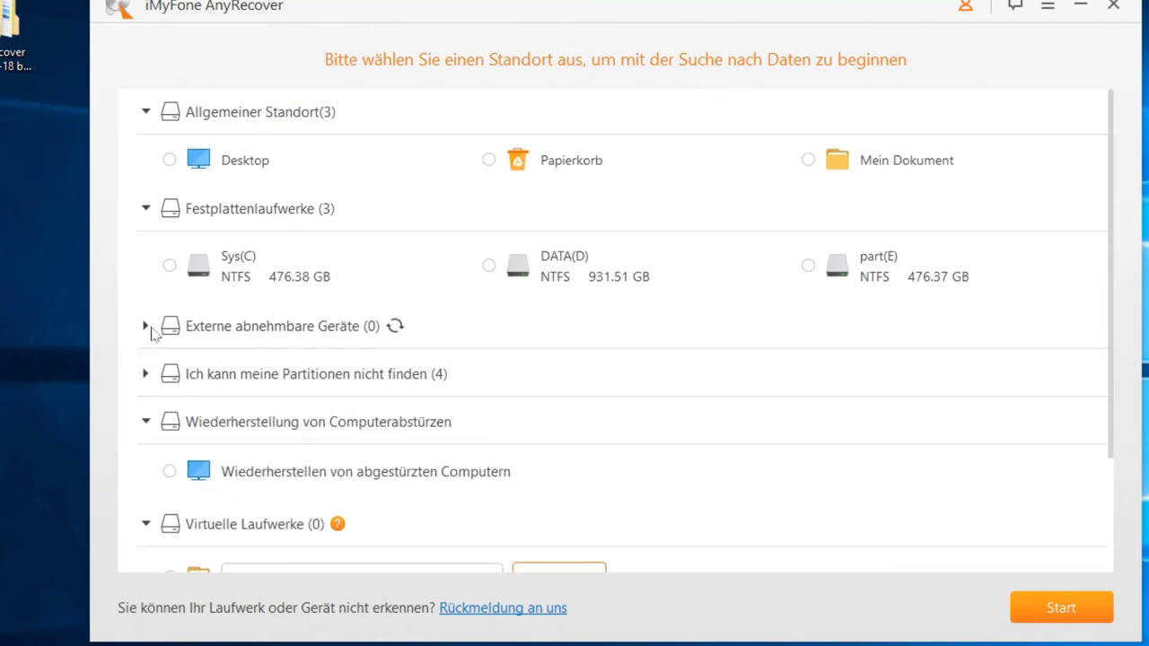
left_click(147, 327)
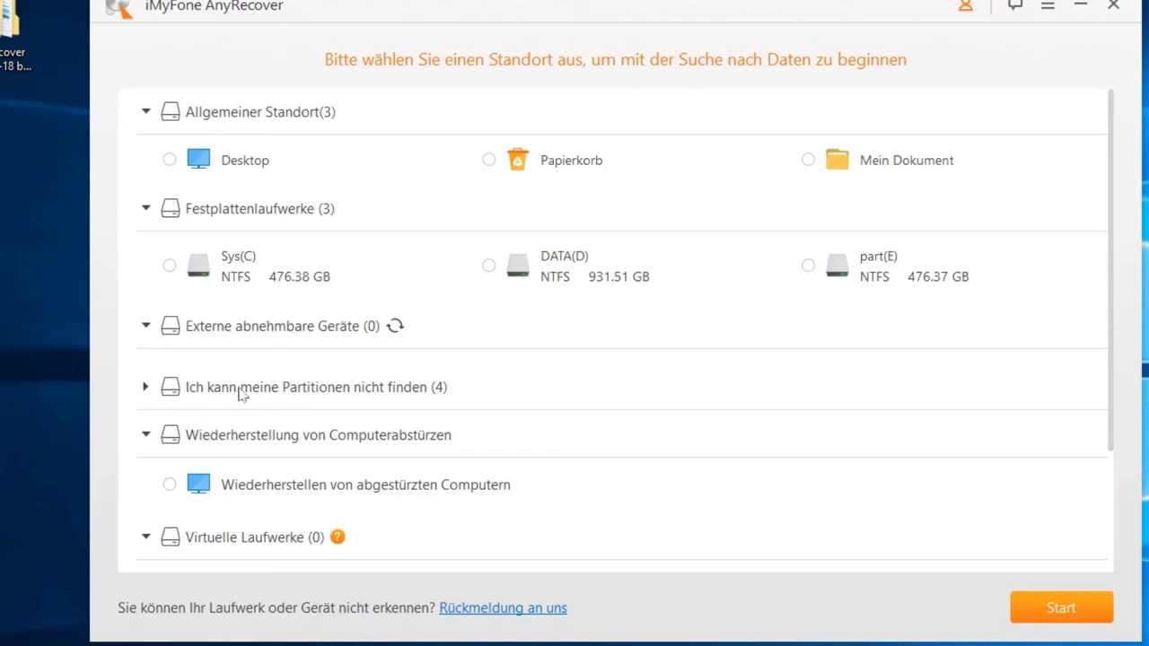
left_click(148, 388)
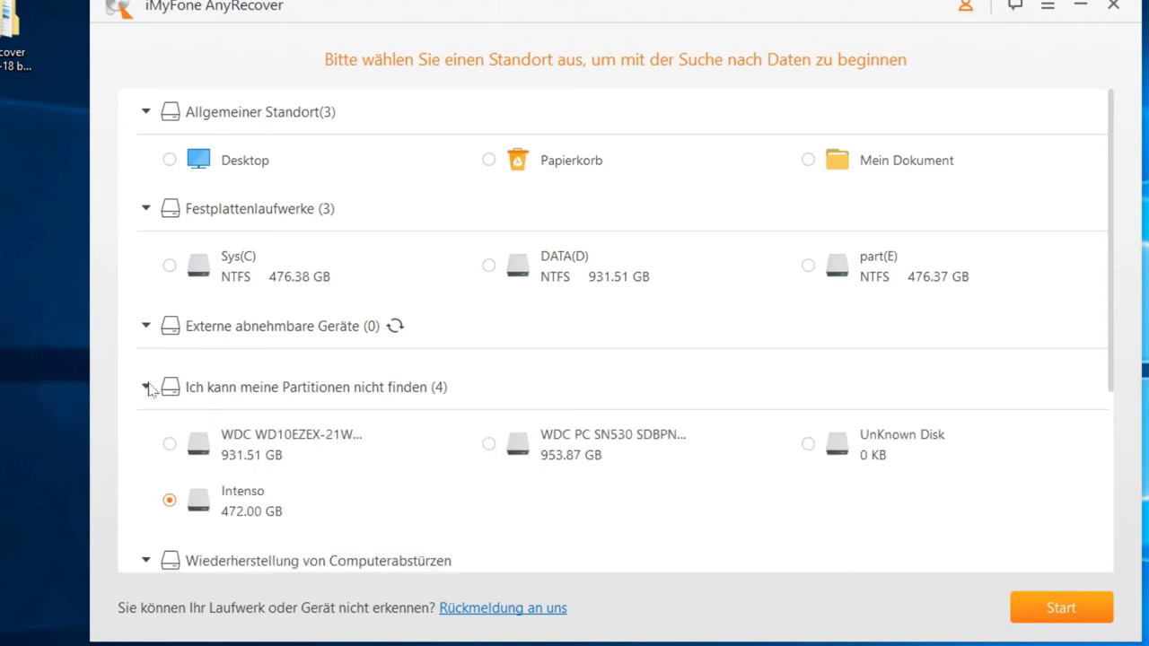
scroll(241, 401, "down", 5)
scroll(399, 377, "up", 3)
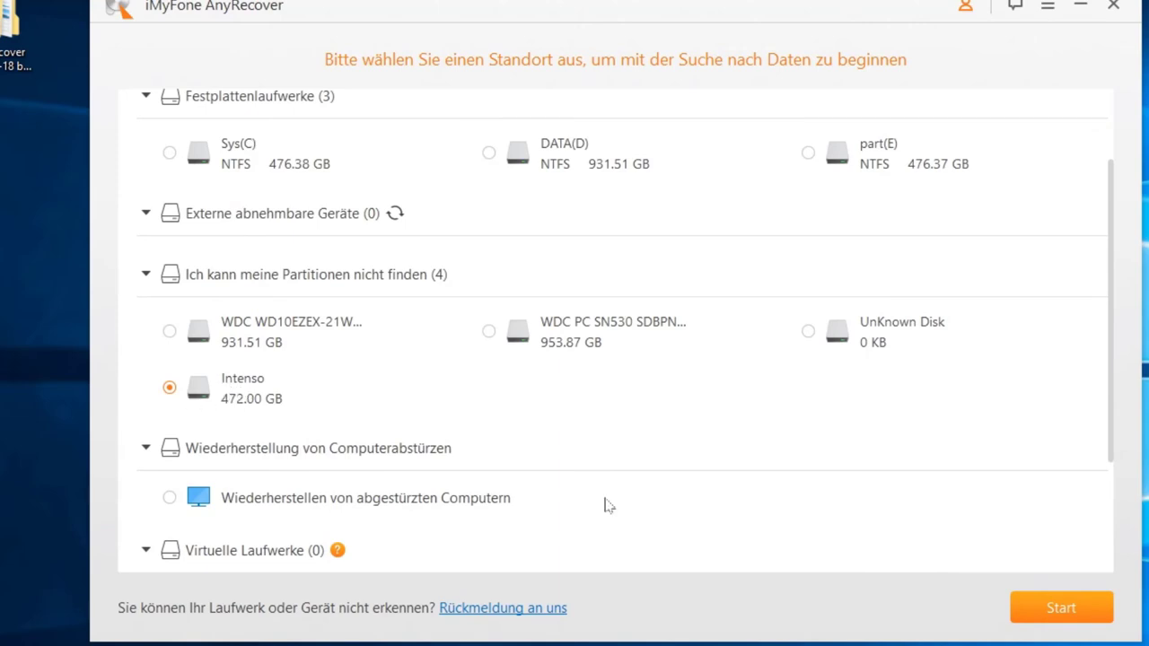
Step: Continue with the Intenso disk and scan its 471.98 GB (Partition1) for lost files
left_click(1044, 610)
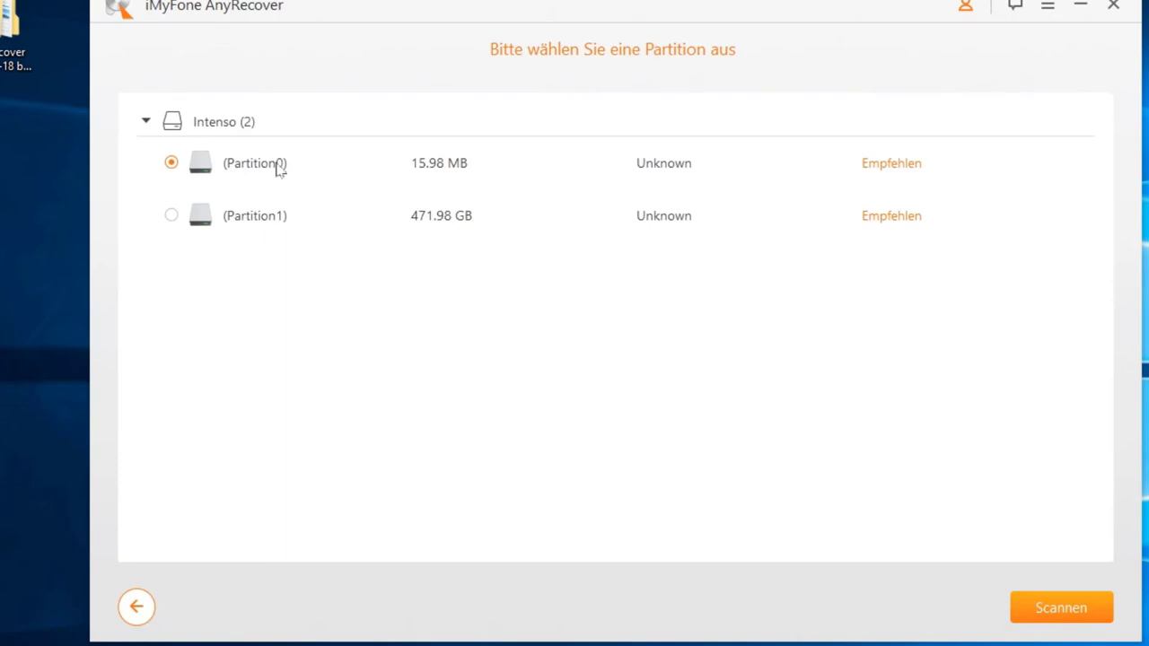
left_click(171, 215)
left_click(1059, 606)
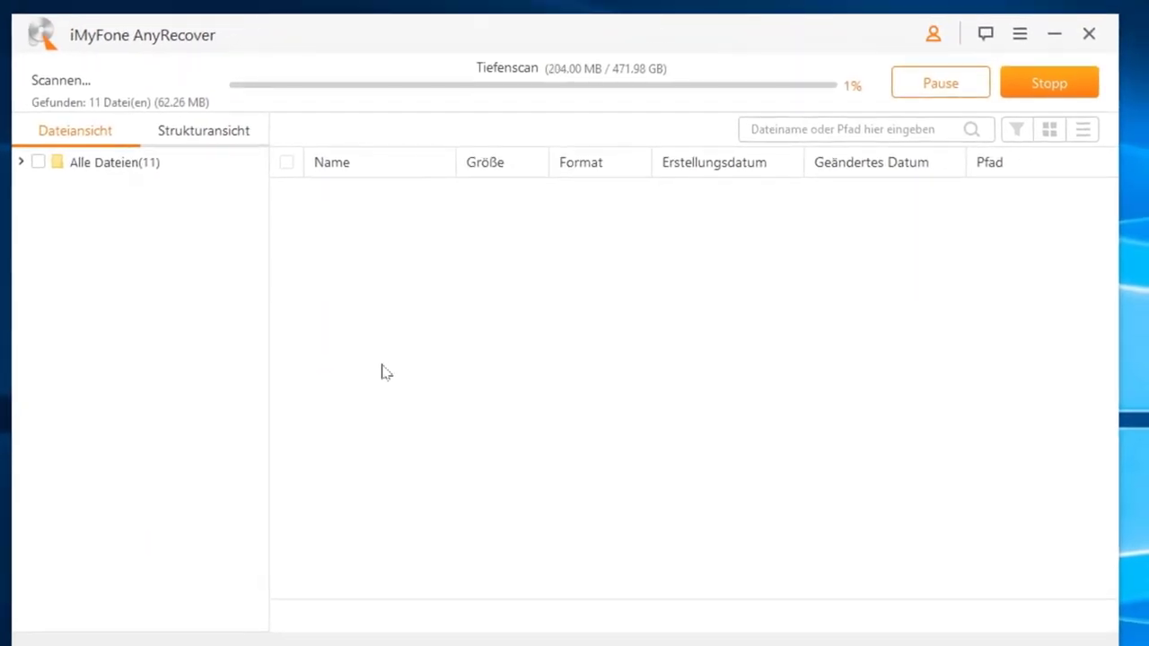
Step: Examine the files found so far in the Foto categories BMP, JPG, SVG and GIF and in Video MP4 during the deep scan
left_click(21, 162)
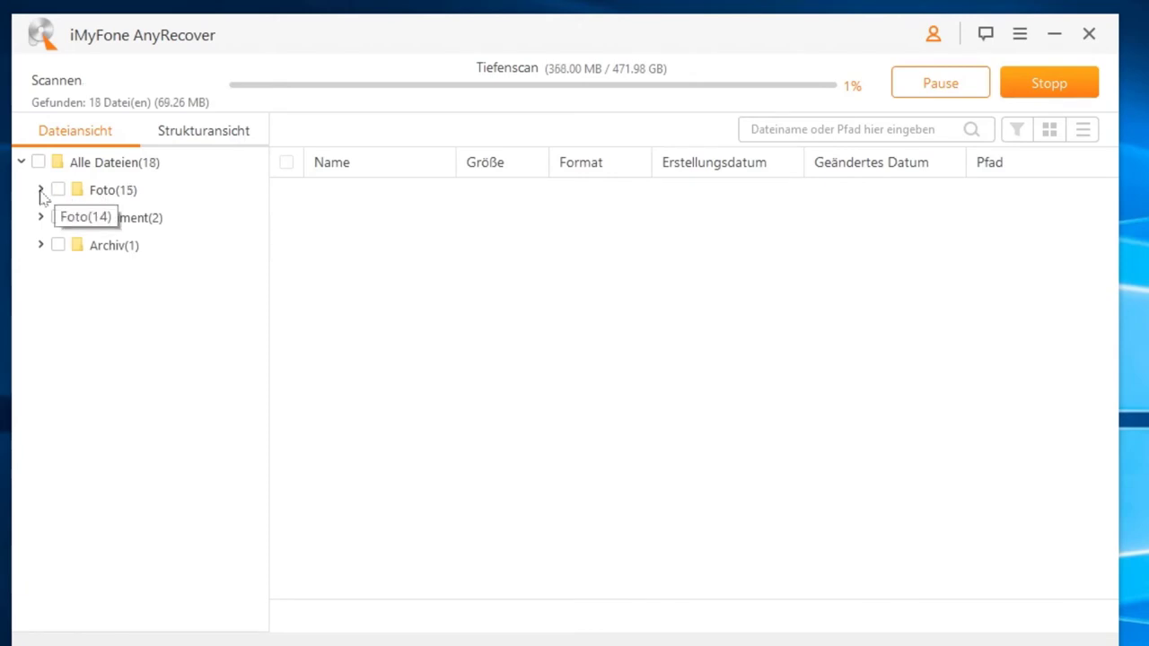
left_click(41, 191)
left_click(107, 222)
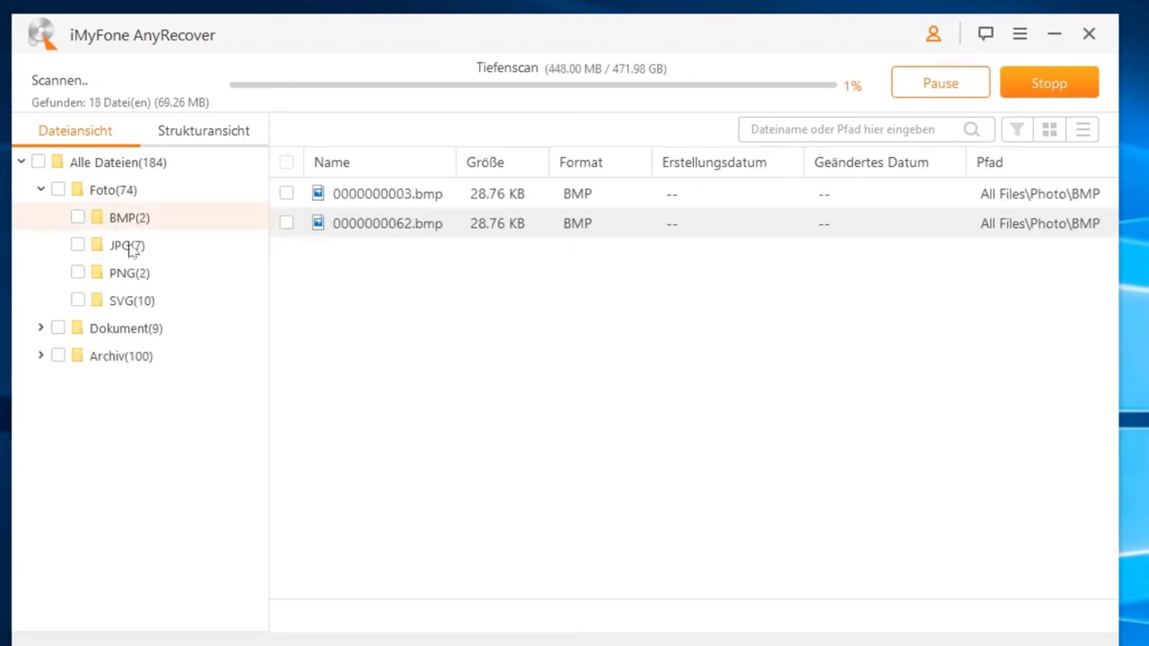
left_click(139, 247)
left_click(135, 310)
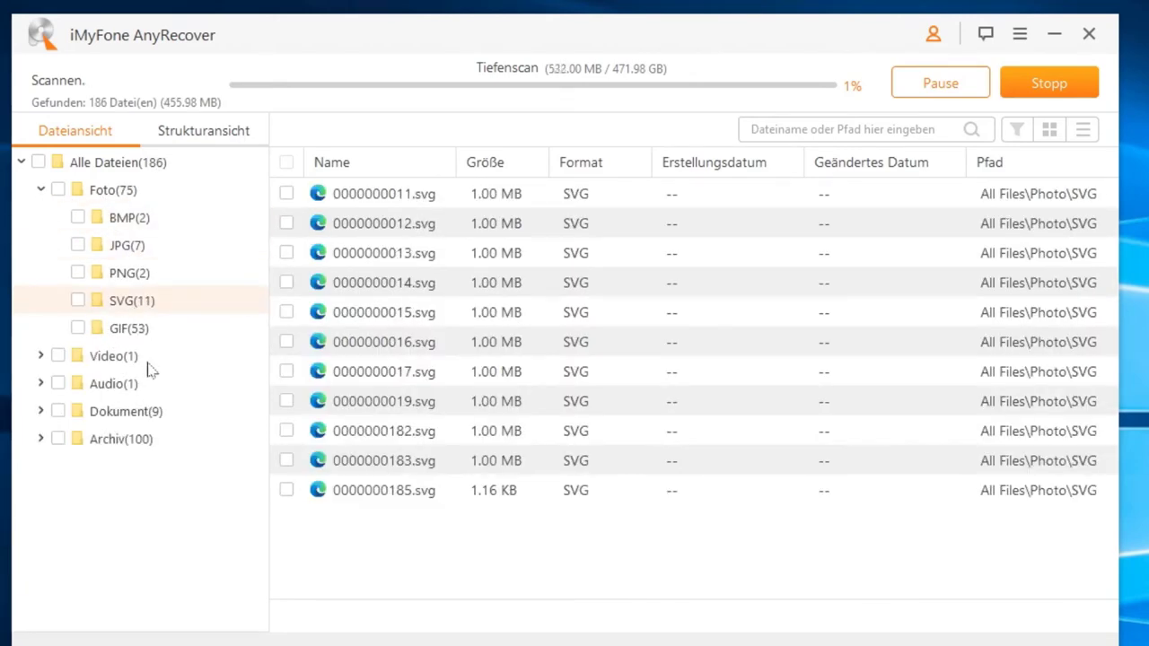
left_click(142, 330)
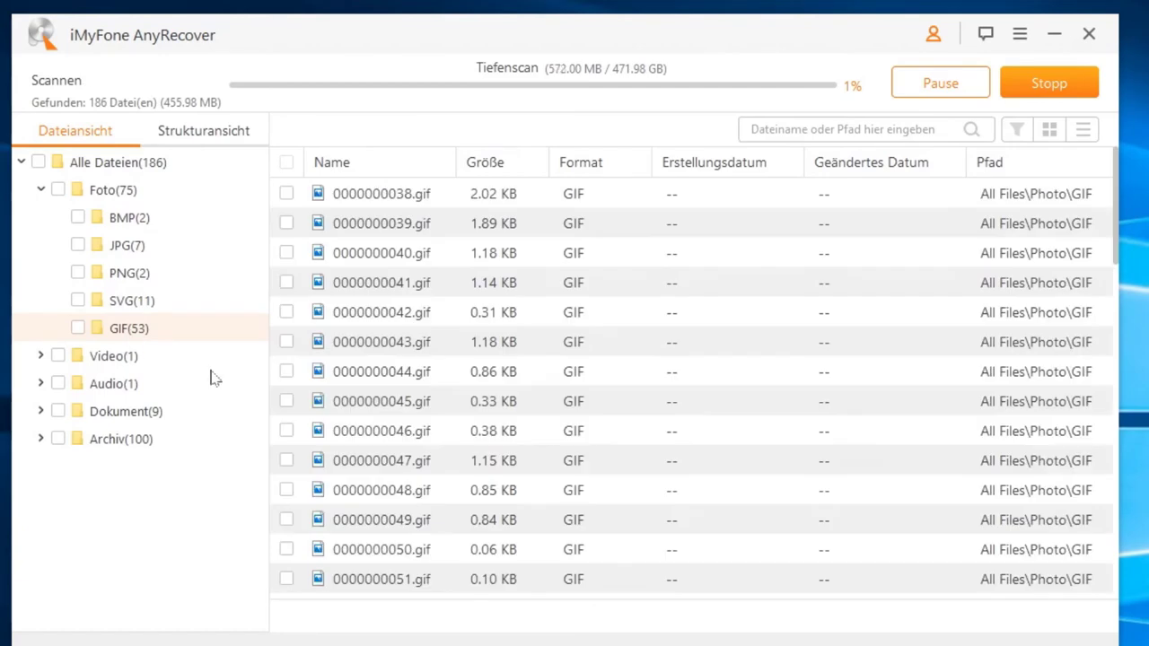
left_click(42, 356)
left_click(115, 387)
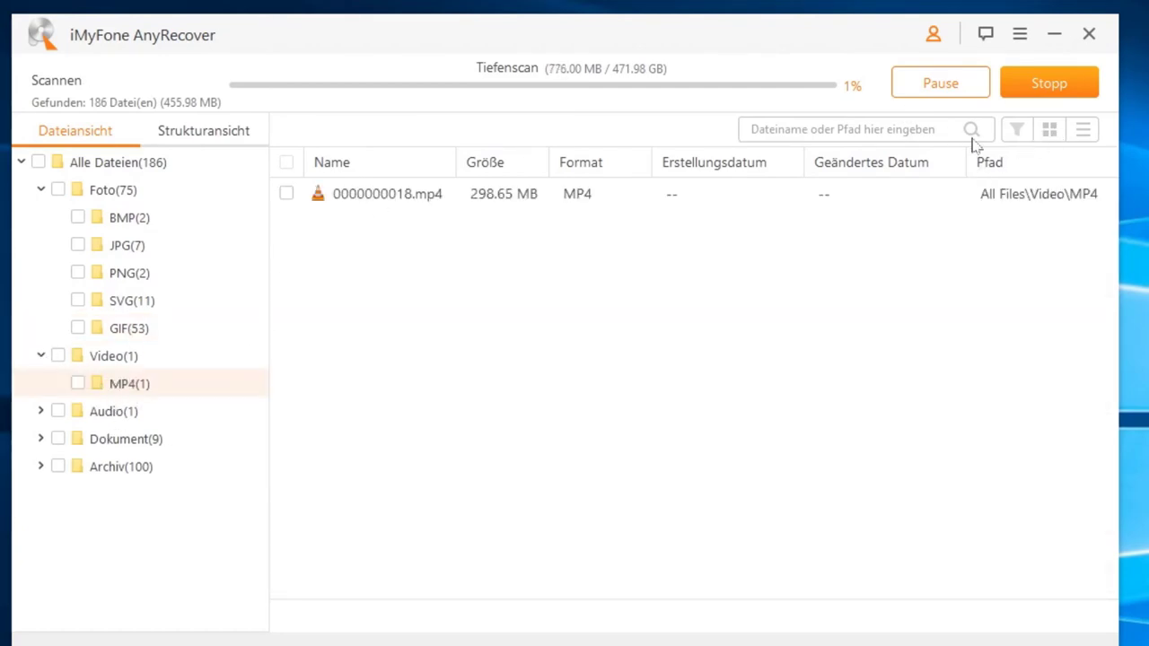
left_click(130, 220)
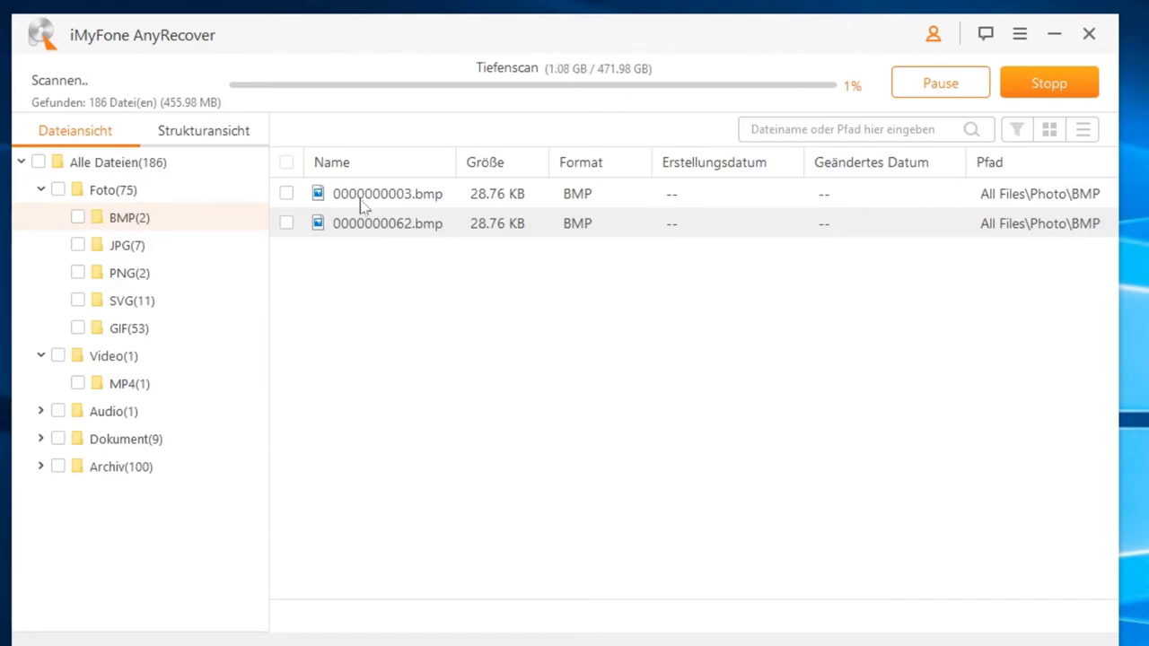
Step: Stop the running deep scan and confirm the stop
left_click(1049, 85)
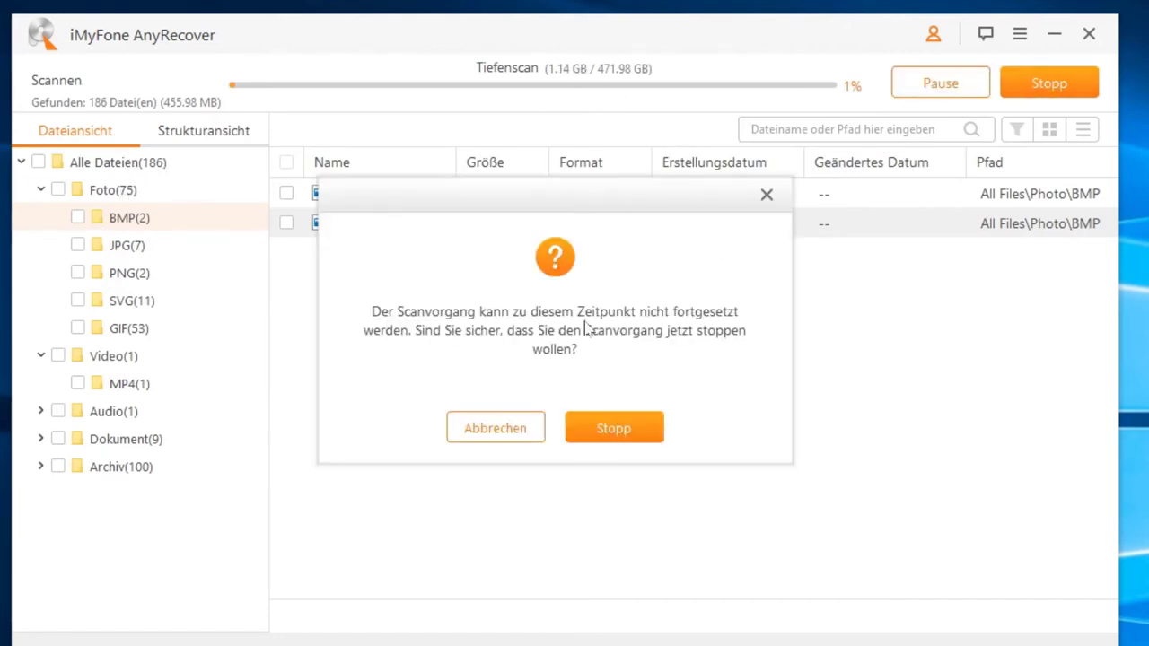
left_click(614, 428)
left_click(561, 423)
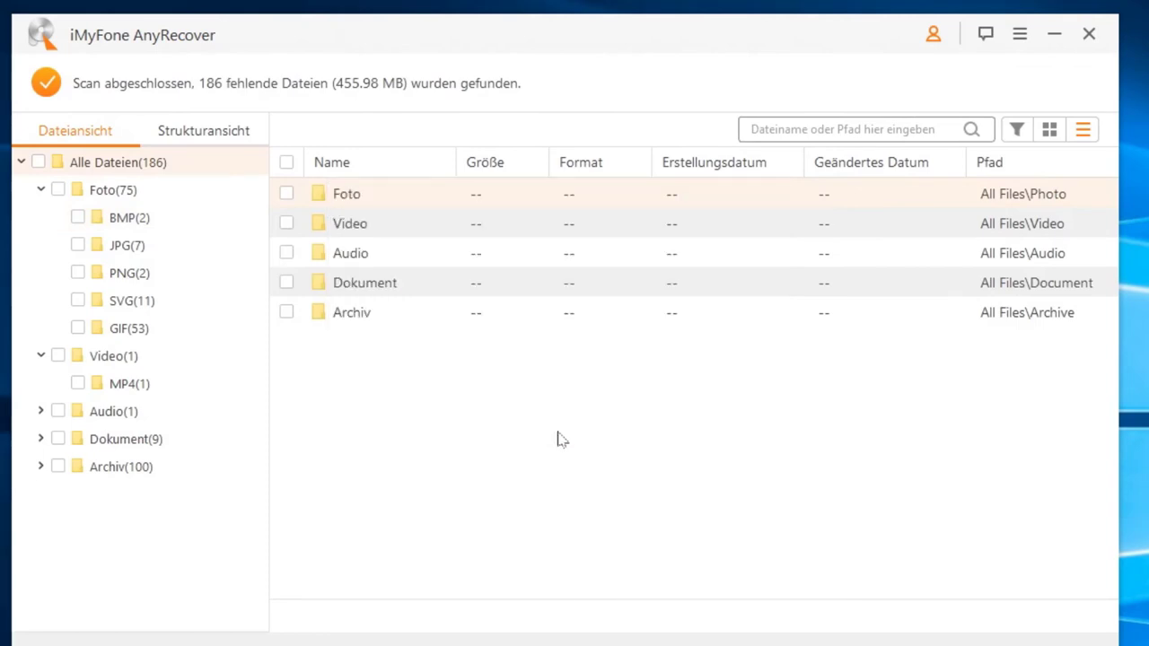
Step: Show the found BMP files as thumbnails and examine the previews in the JPG, PNG and SVG categories
left_click(121, 217)
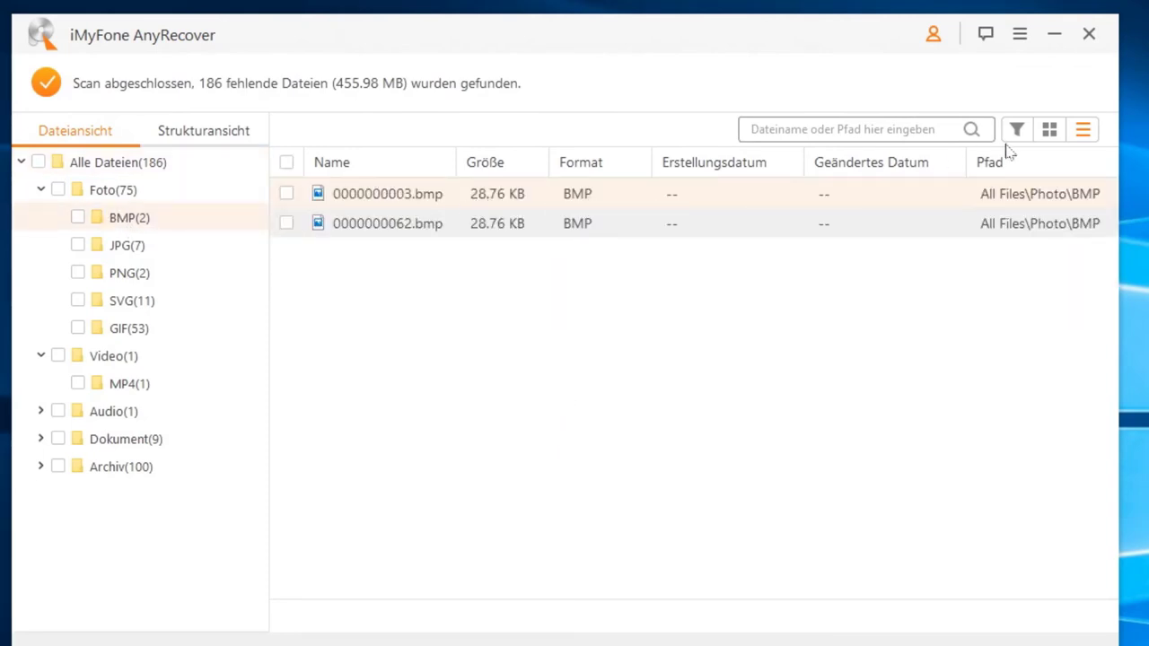
left_click(1049, 133)
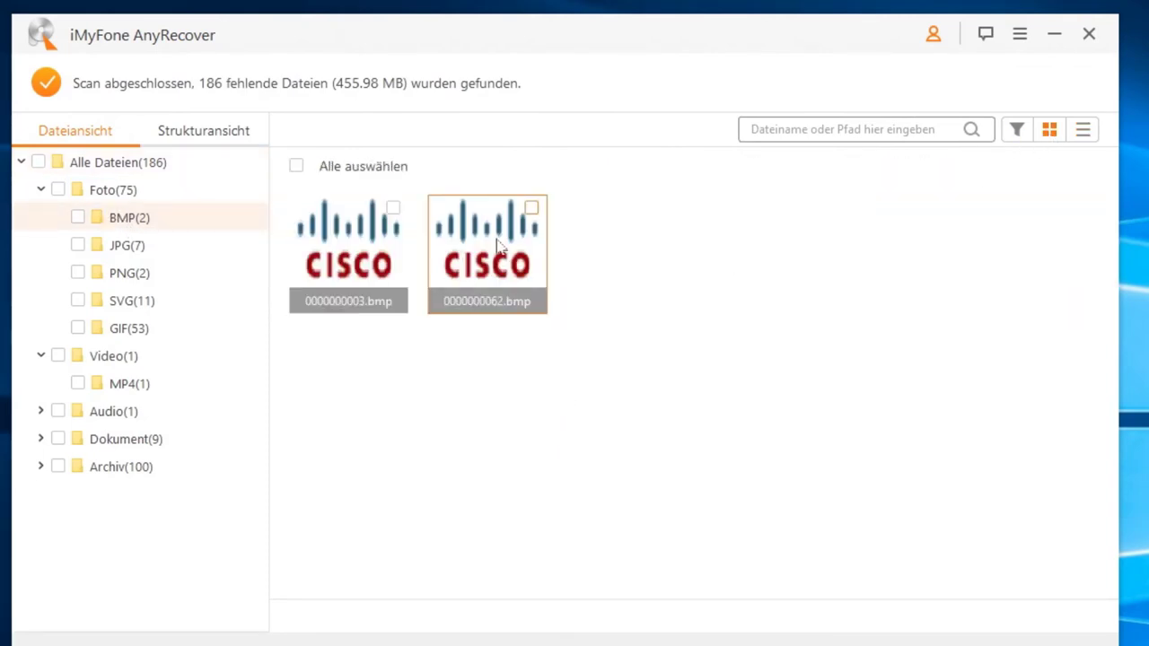
left_click(132, 249)
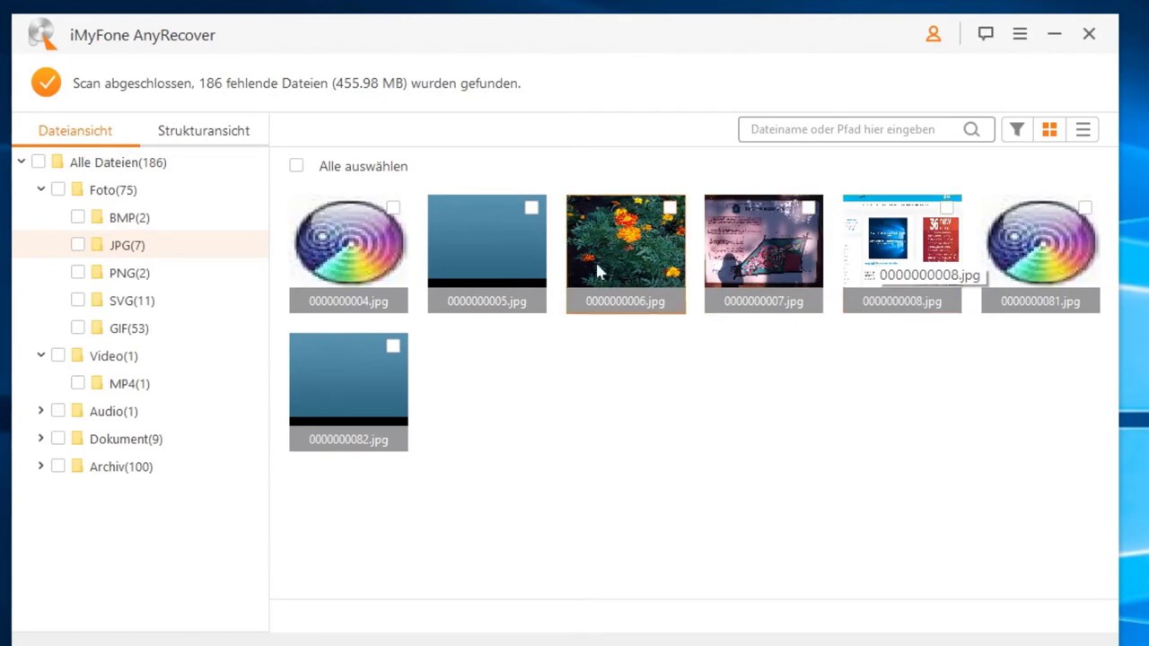
left_click(126, 274)
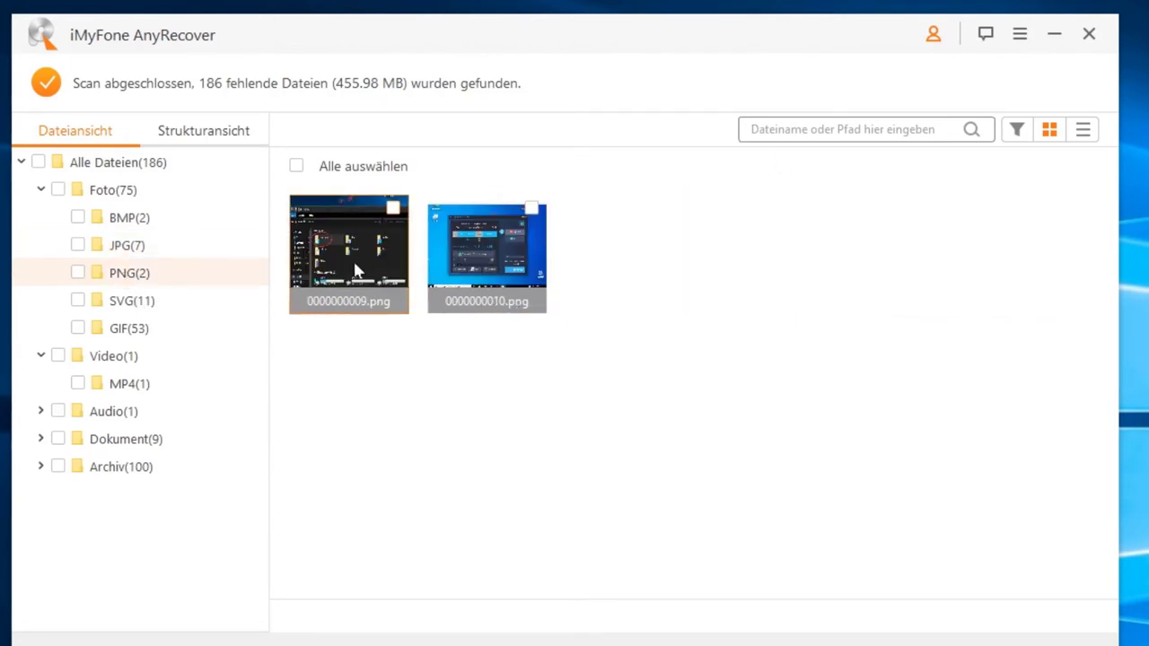
left_click(139, 308)
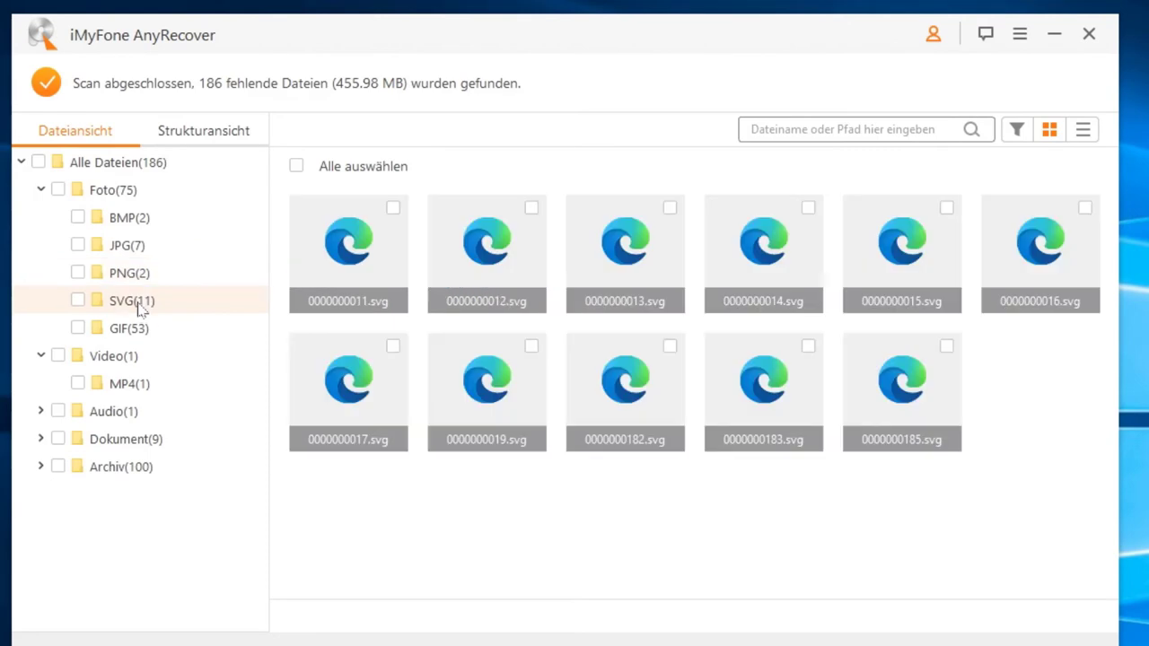
Step: Look through the found MP4 video, the PDF and HTM documents, the TAR and GZ archives, and the BMP photos again
left_click(114, 384)
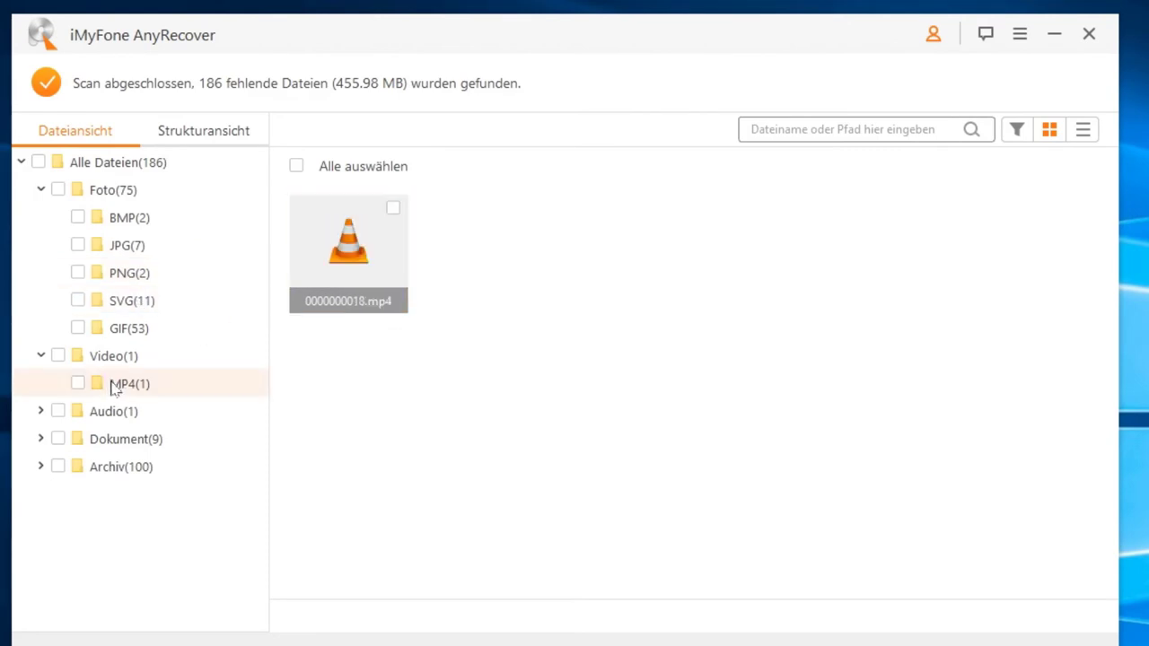
left_click(133, 441)
left_click(40, 439)
left_click(119, 471)
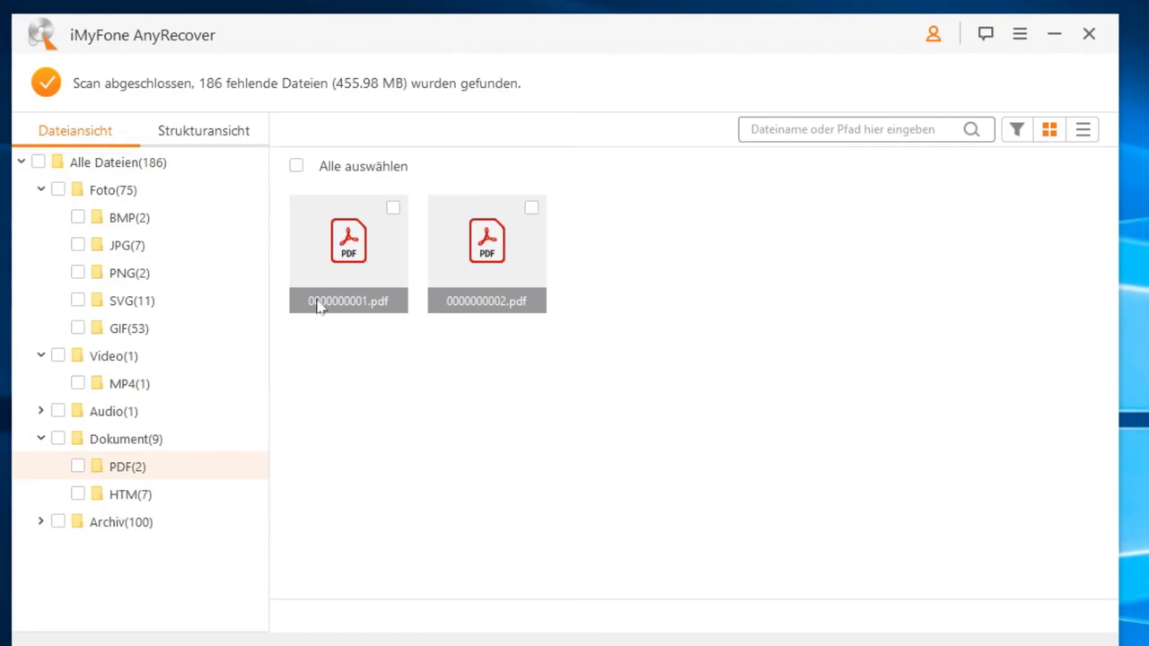
left_click(114, 496)
left_click(40, 522)
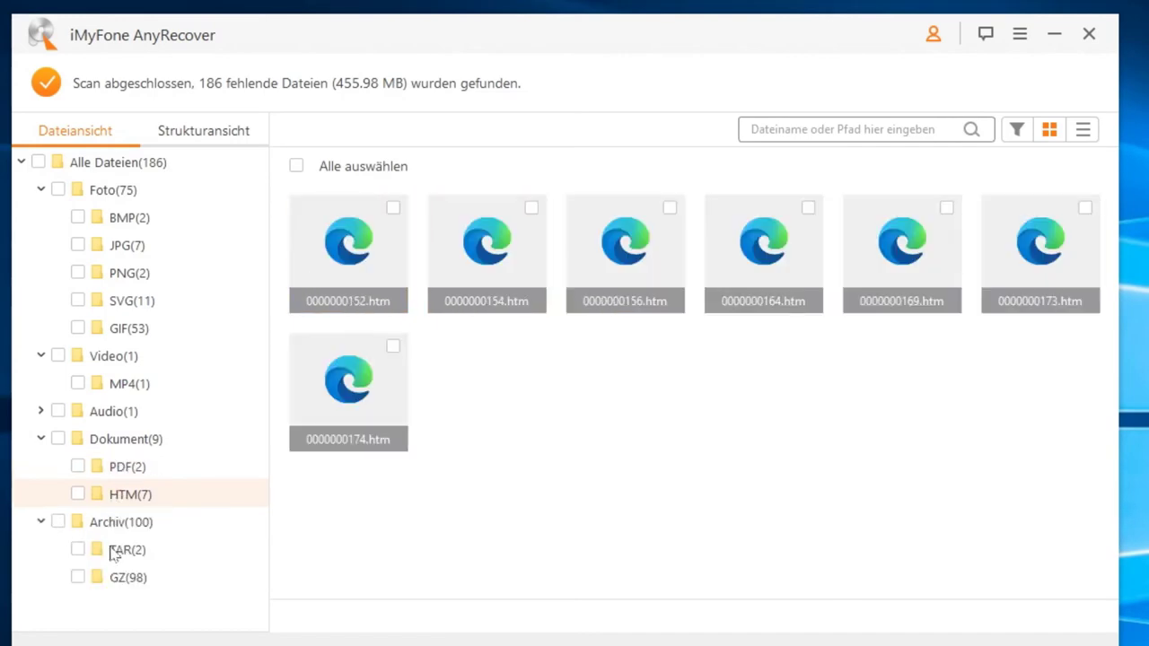
left_click(144, 557)
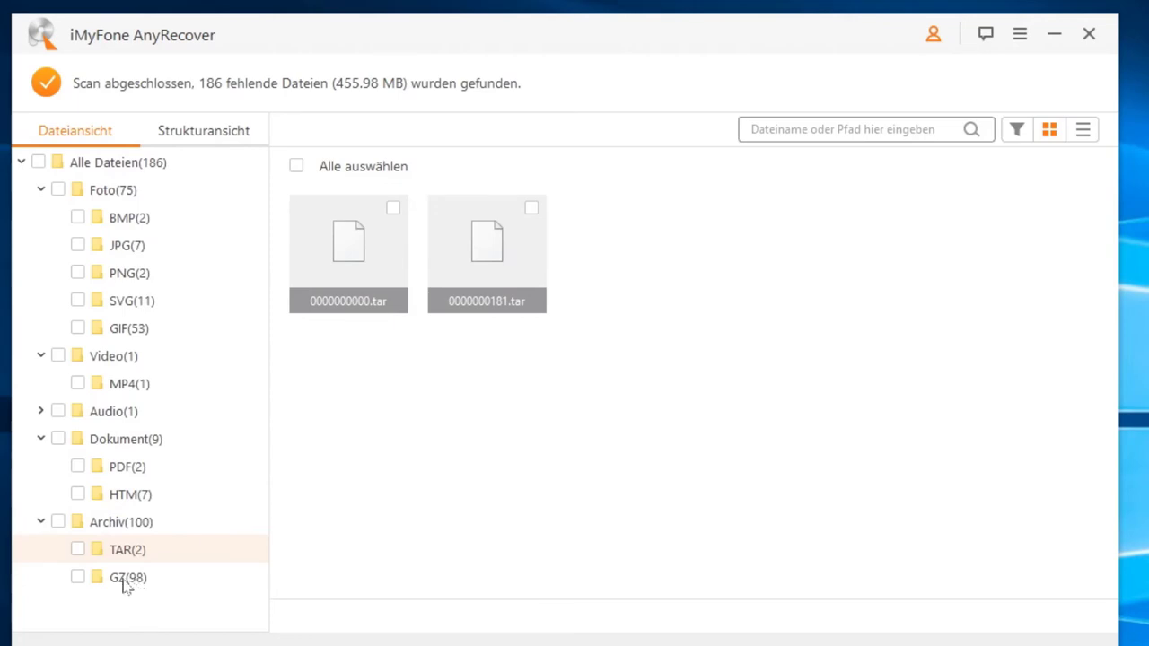
left_click(132, 580)
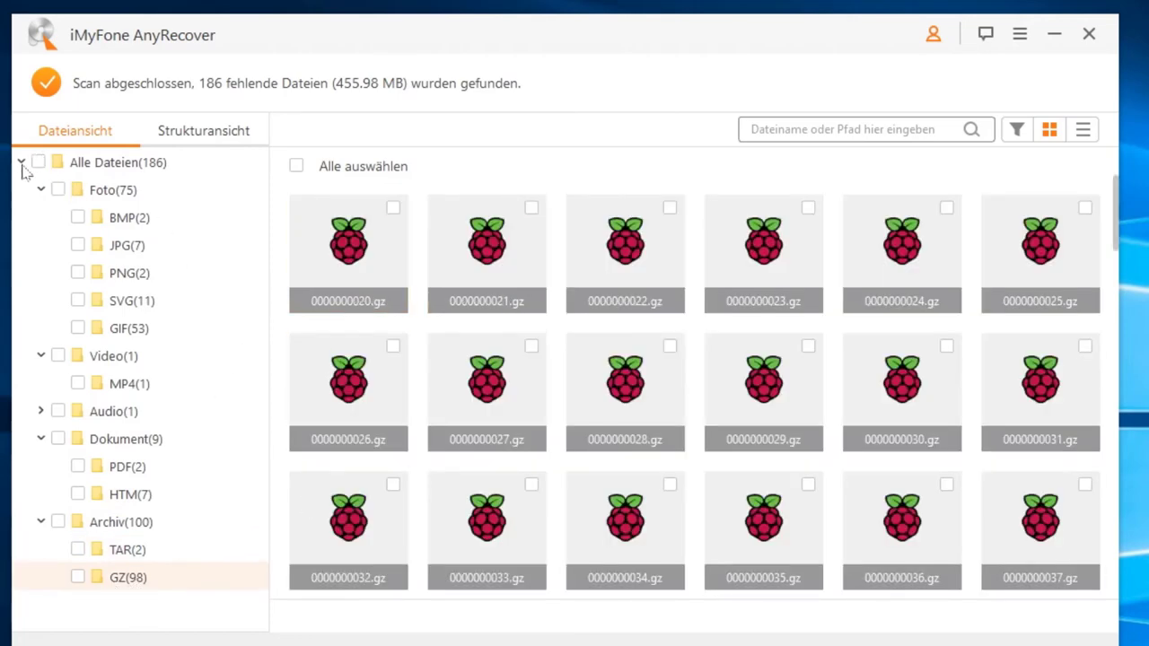
left_click(120, 221)
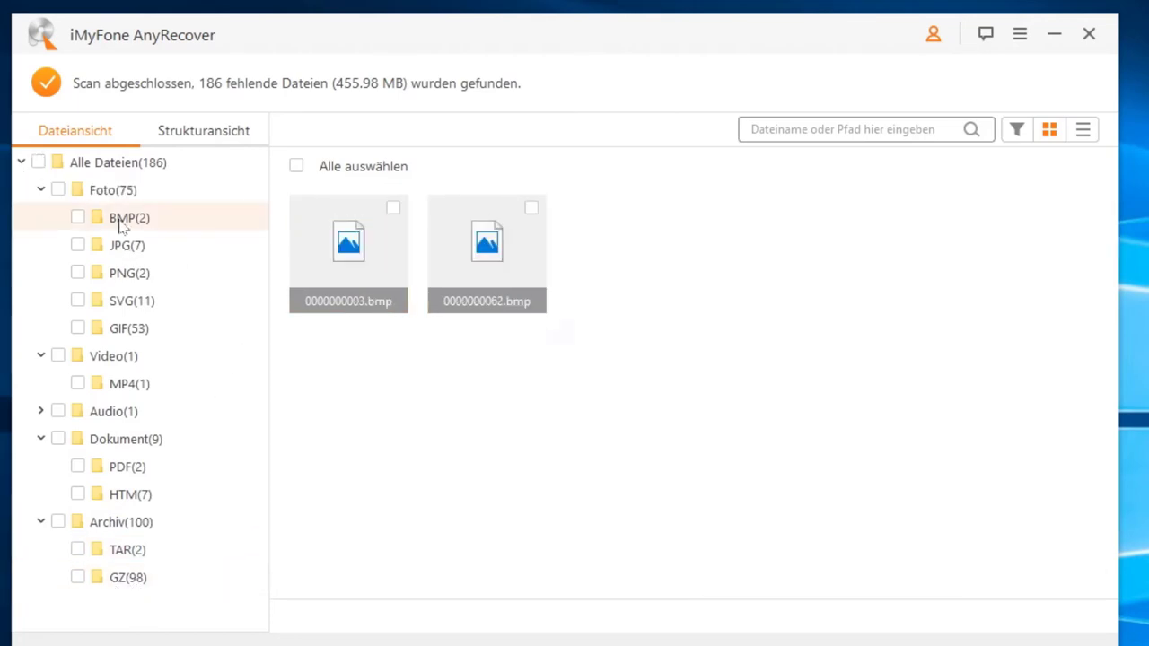
Step: Mark the BMP, JPG and PNG photo categories for recovery and look through the found GIF files
left_click(77, 219)
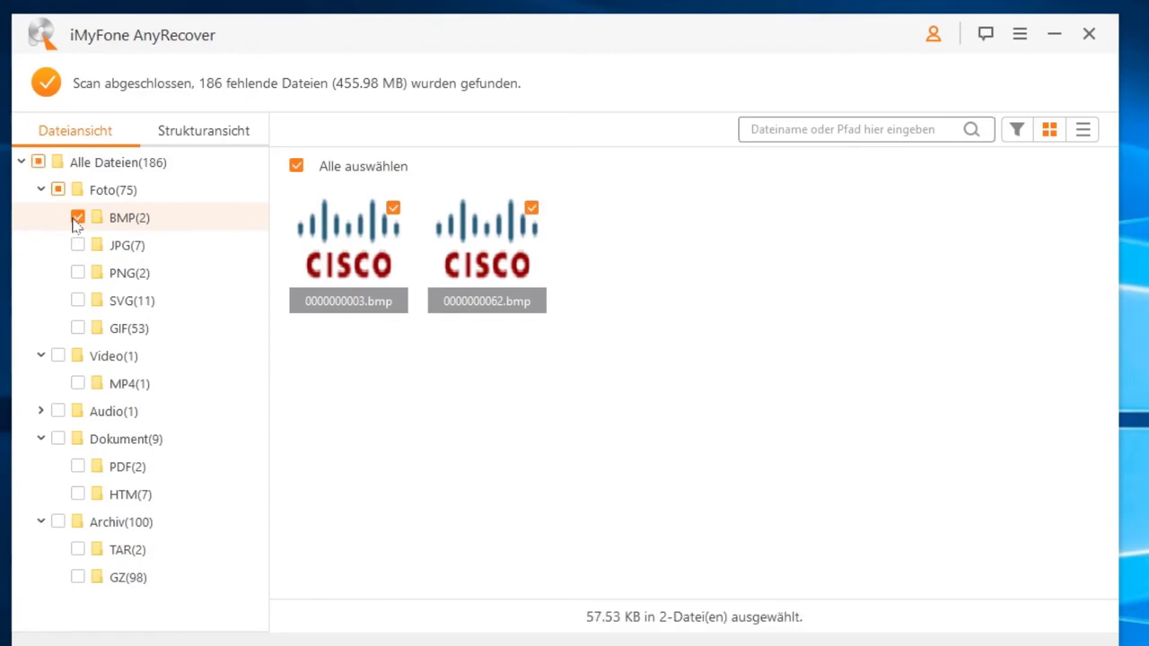
left_click(127, 252)
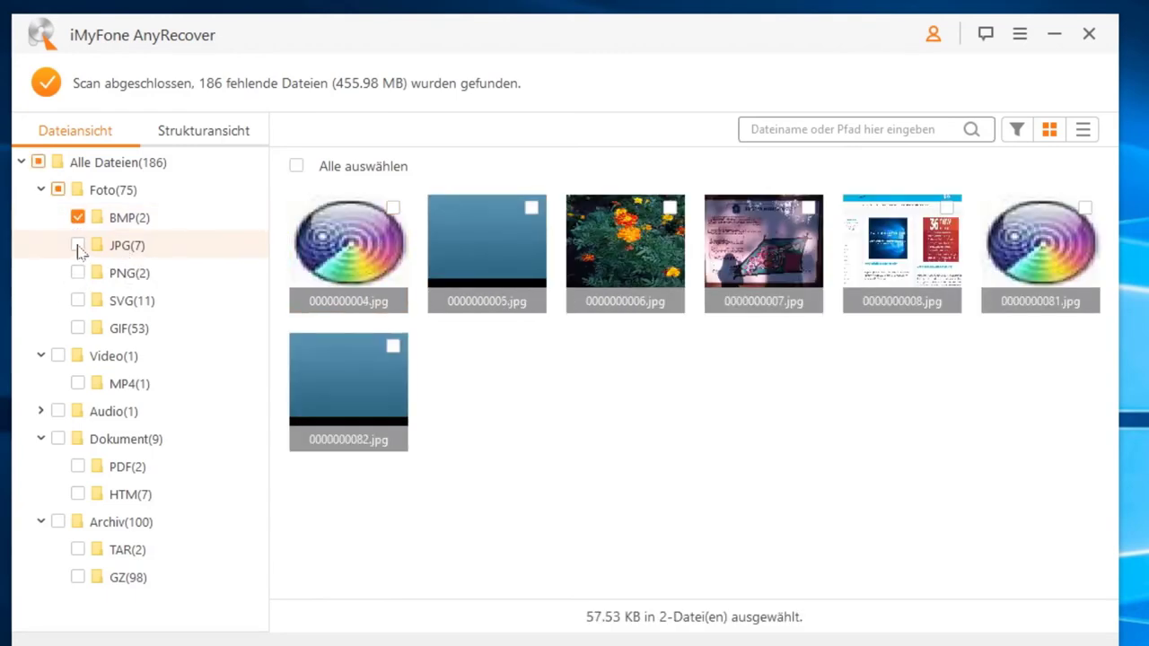
left_click(77, 246)
left_click(77, 273)
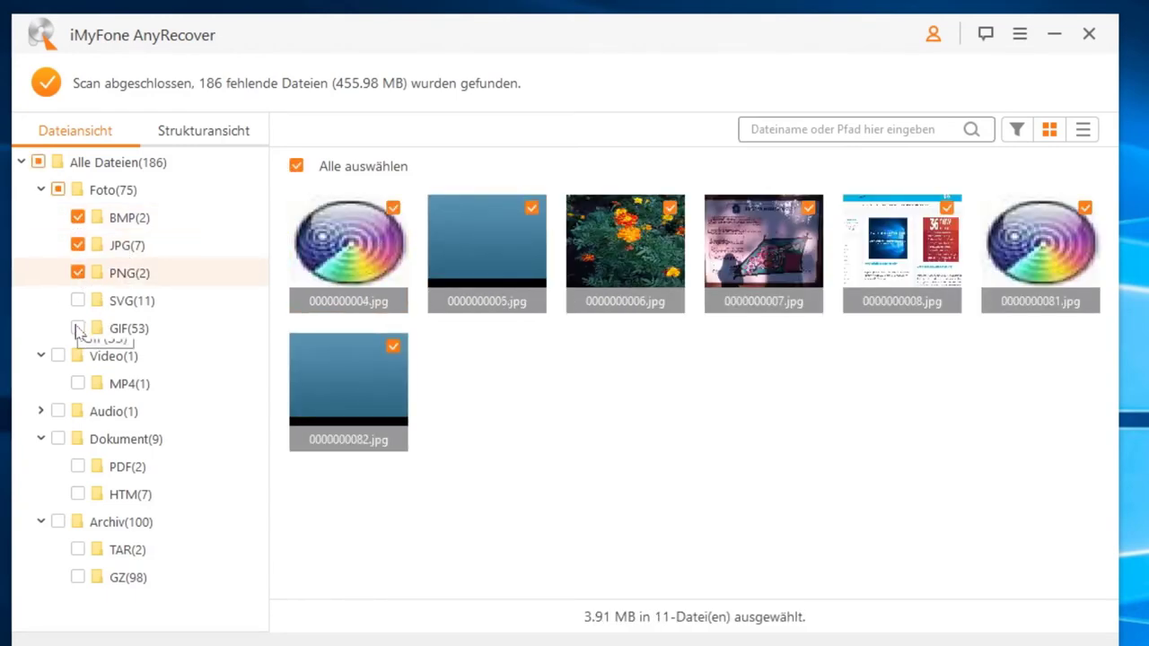
left_click(124, 329)
scroll(431, 368, "down", 2)
scroll(449, 392, "up", 2)
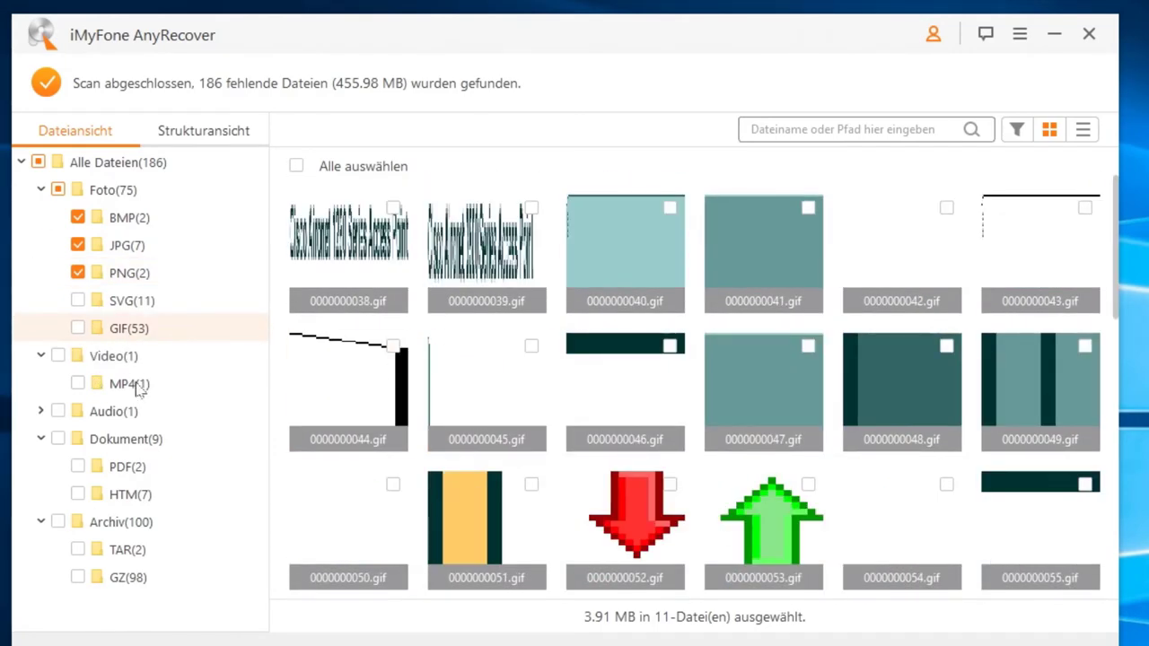
Step: Mark the found MP4 video and the MP3 audio file for recovery
left_click(98, 384)
left_click(78, 384)
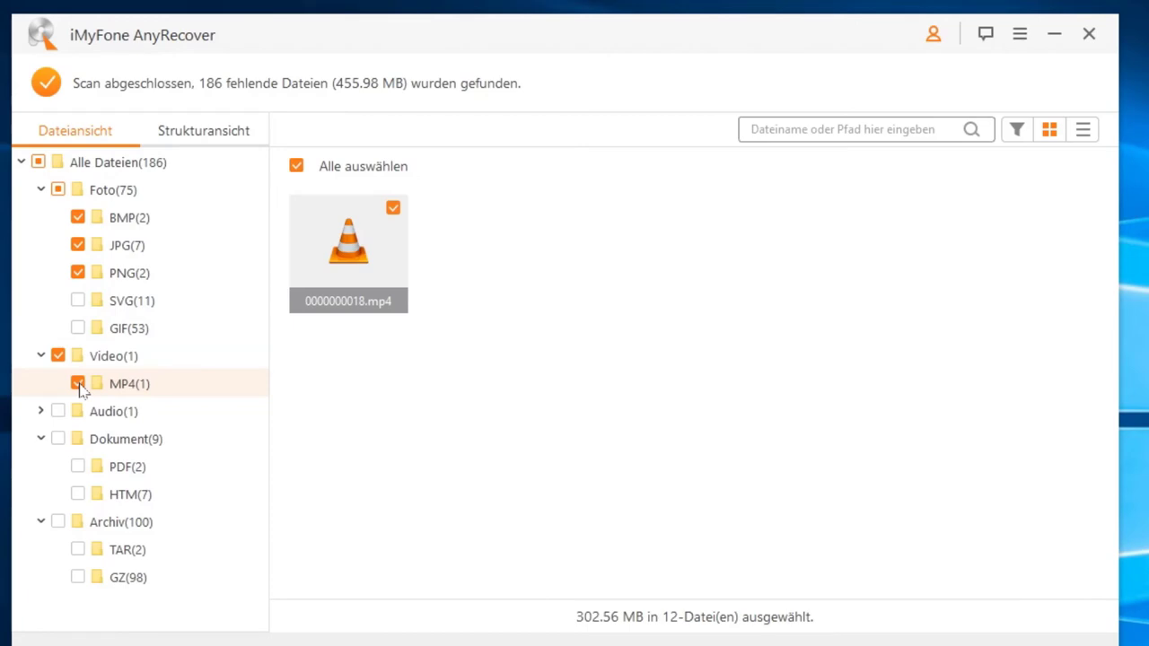
left_click(40, 411)
left_click(110, 441)
left_click(78, 440)
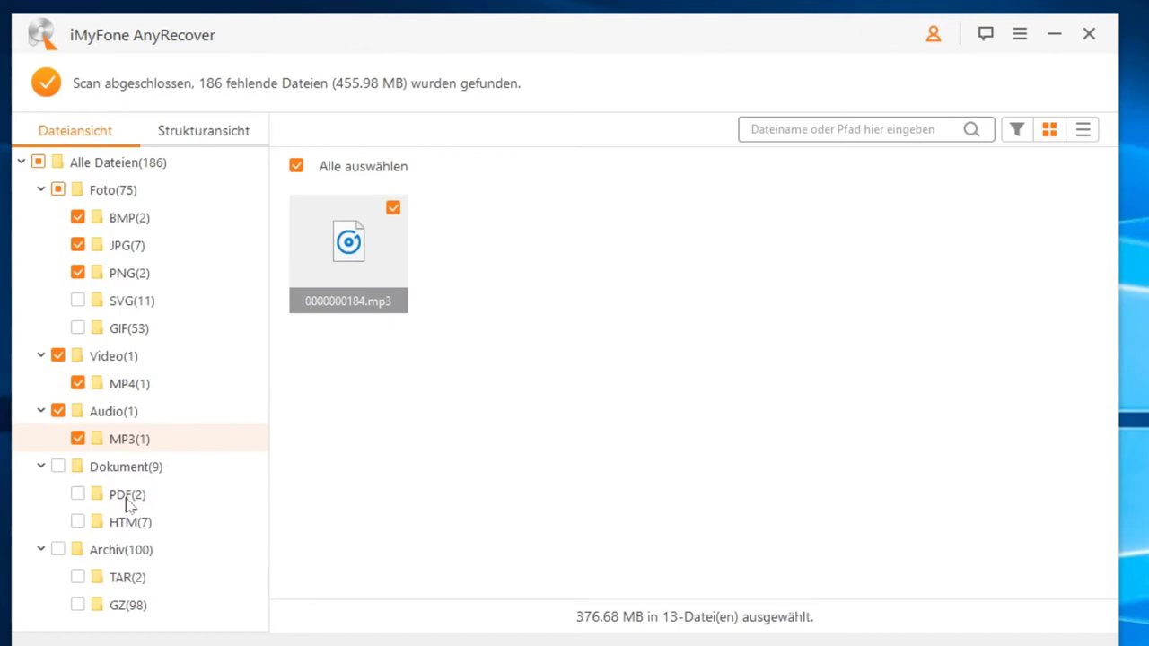
Step: Mark the PDF documents and TAR archives too, and recover all marked files to the Desktop
left_click(77, 496)
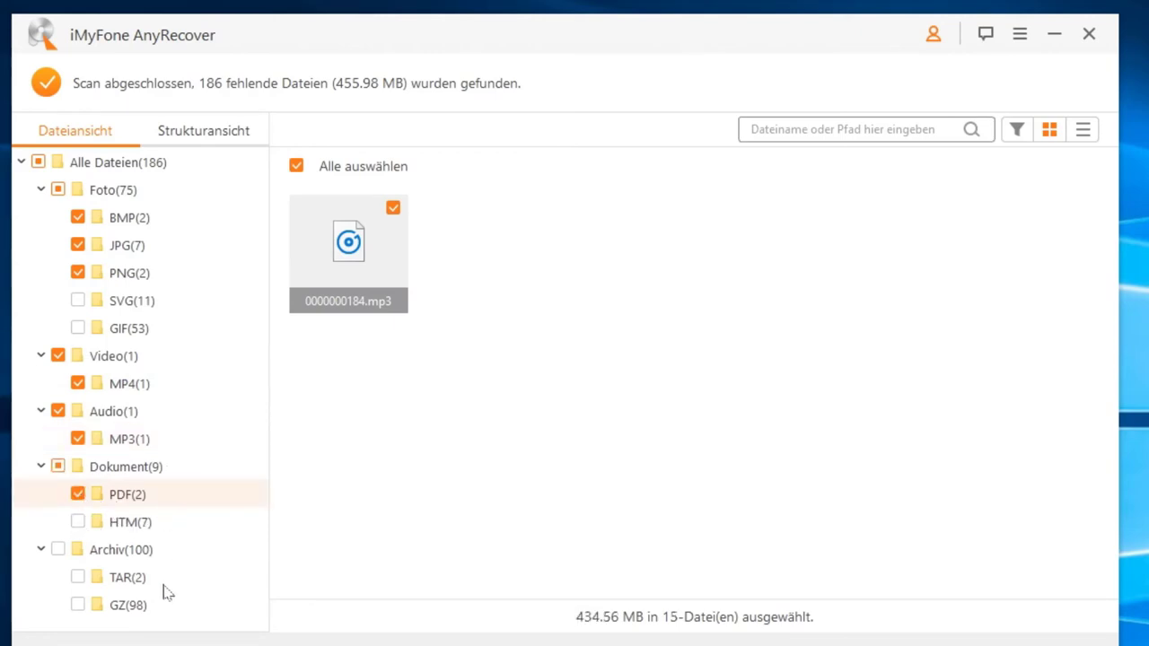
left_click(77, 577)
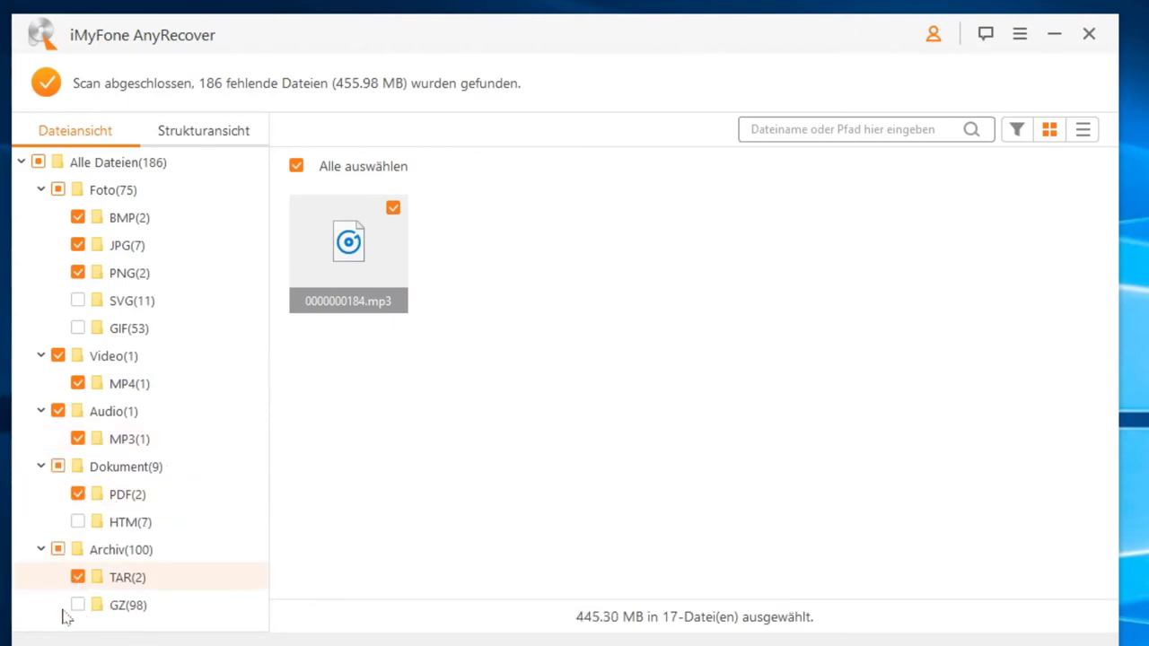
left_click(117, 580)
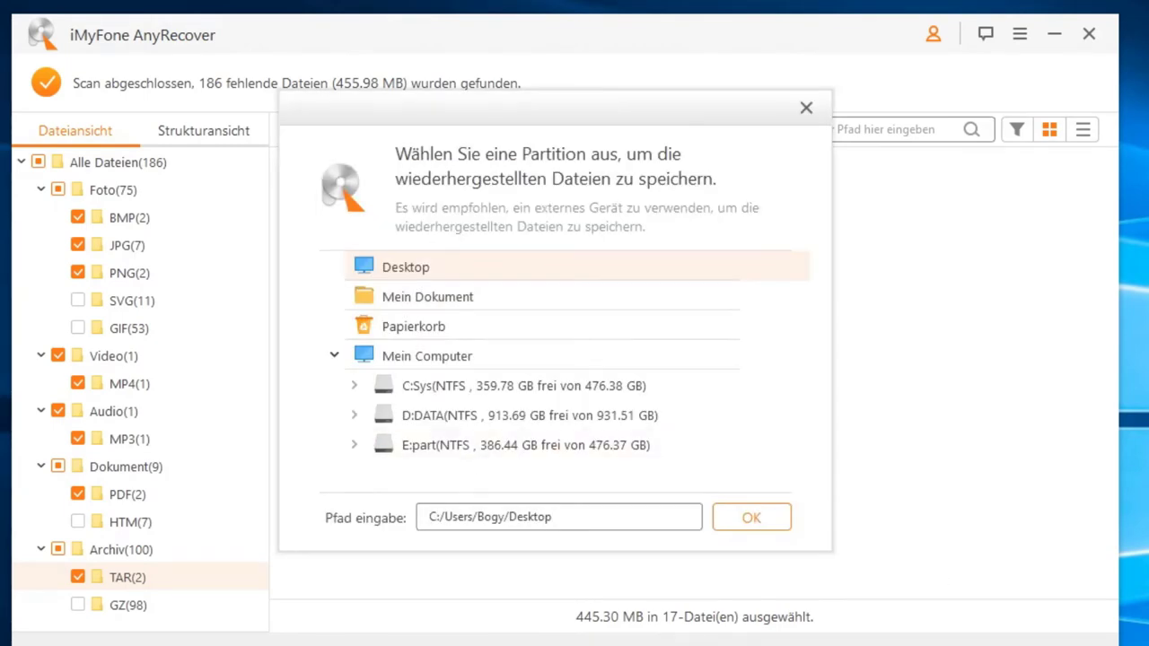
left_click(752, 518)
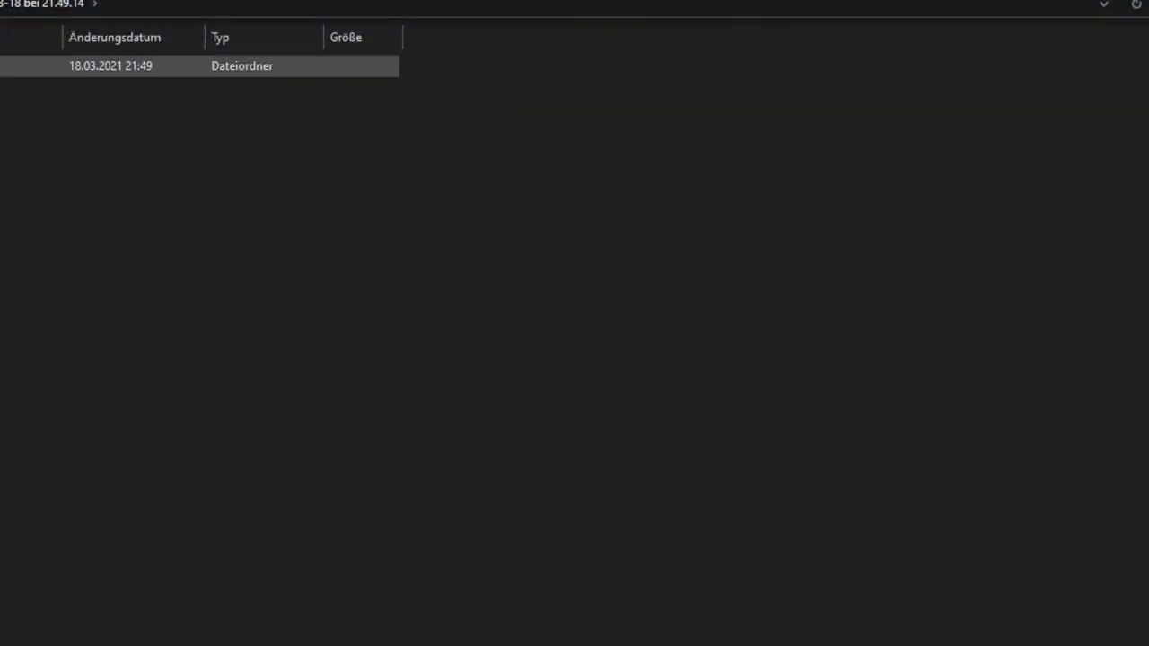
Step: In File Explorer, check the recovered TAR files in the Archive folder under All Files
double_click(150, 136)
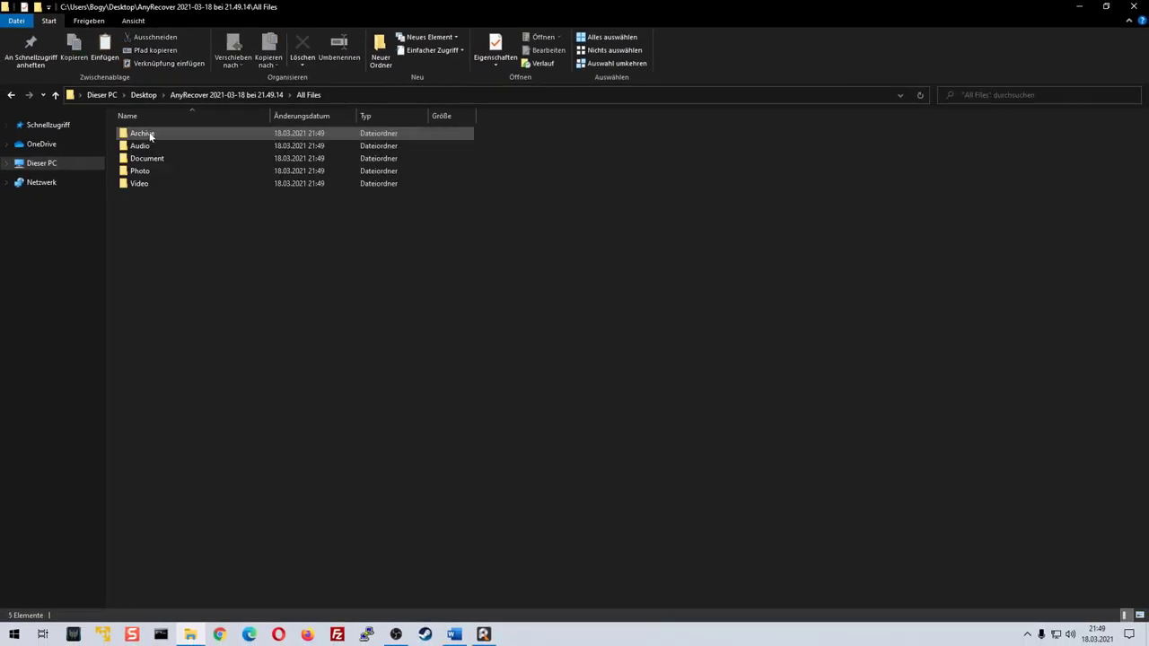
left_click(135, 131)
double_click(134, 132)
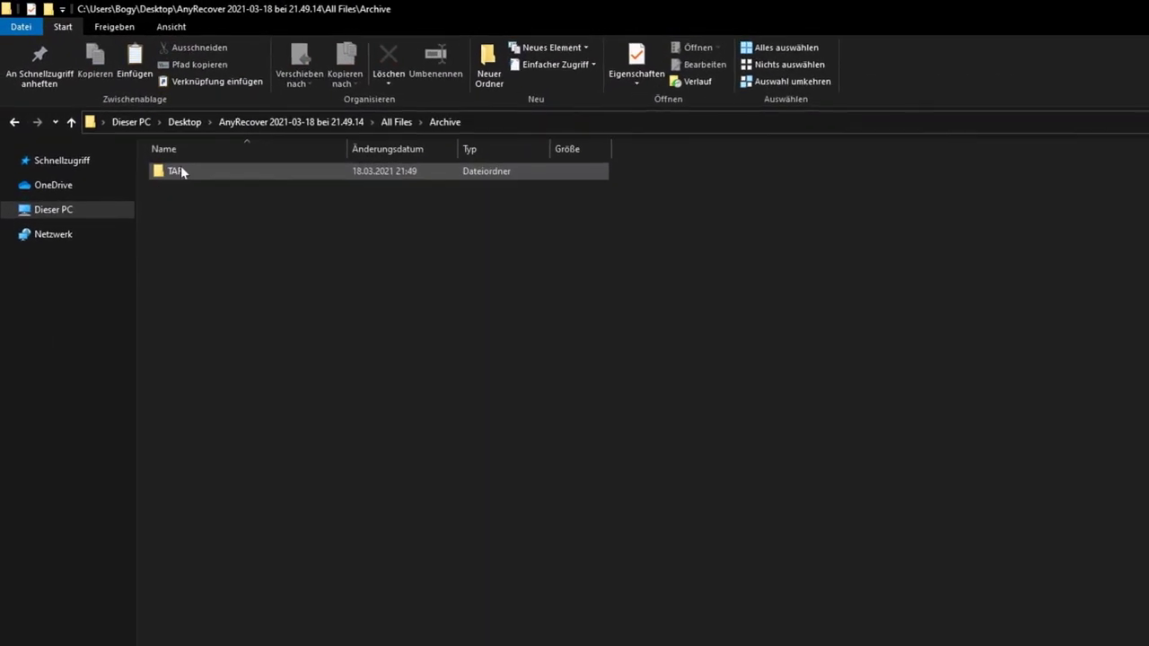
double_click(180, 172)
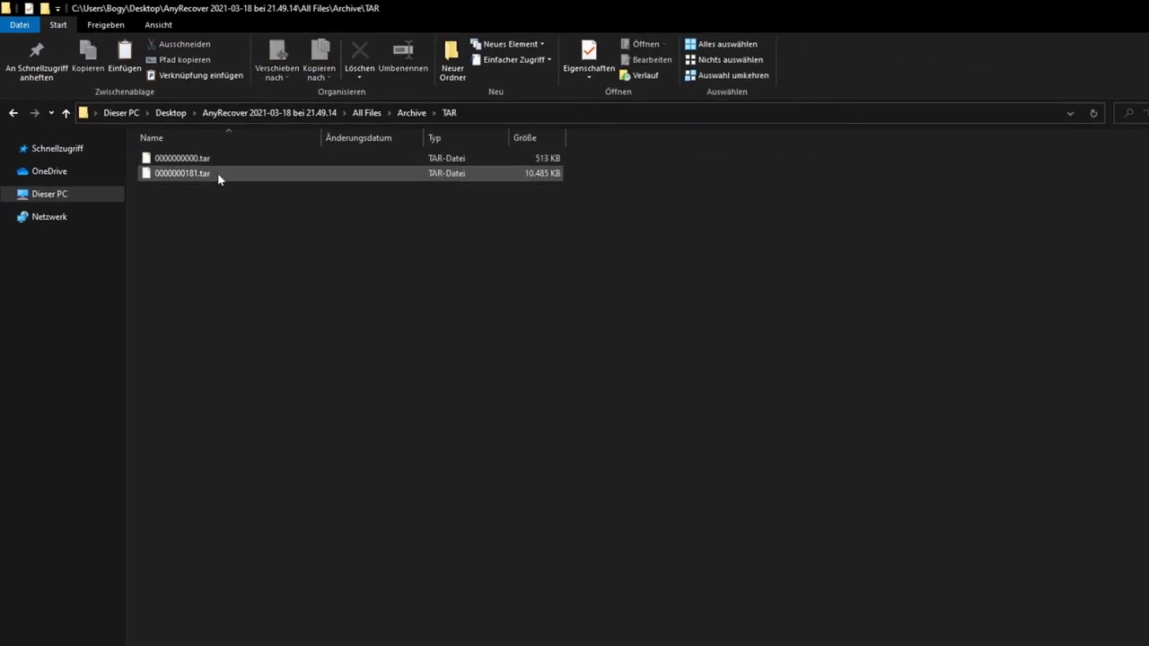
key("alt+Left")
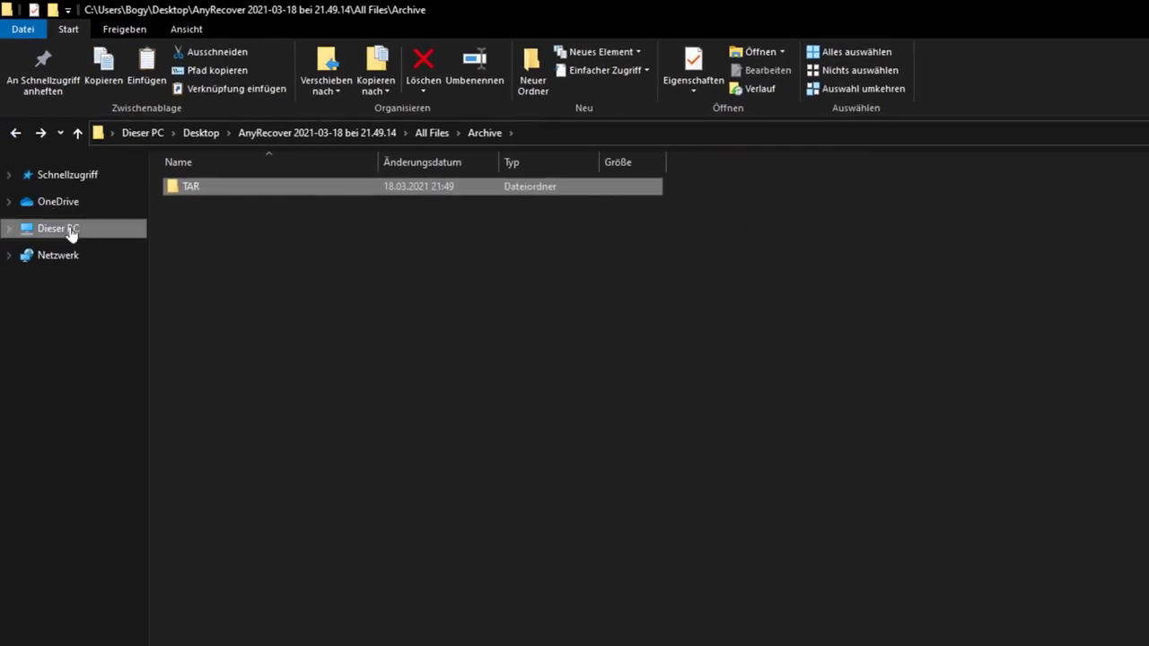
left_click(69, 230)
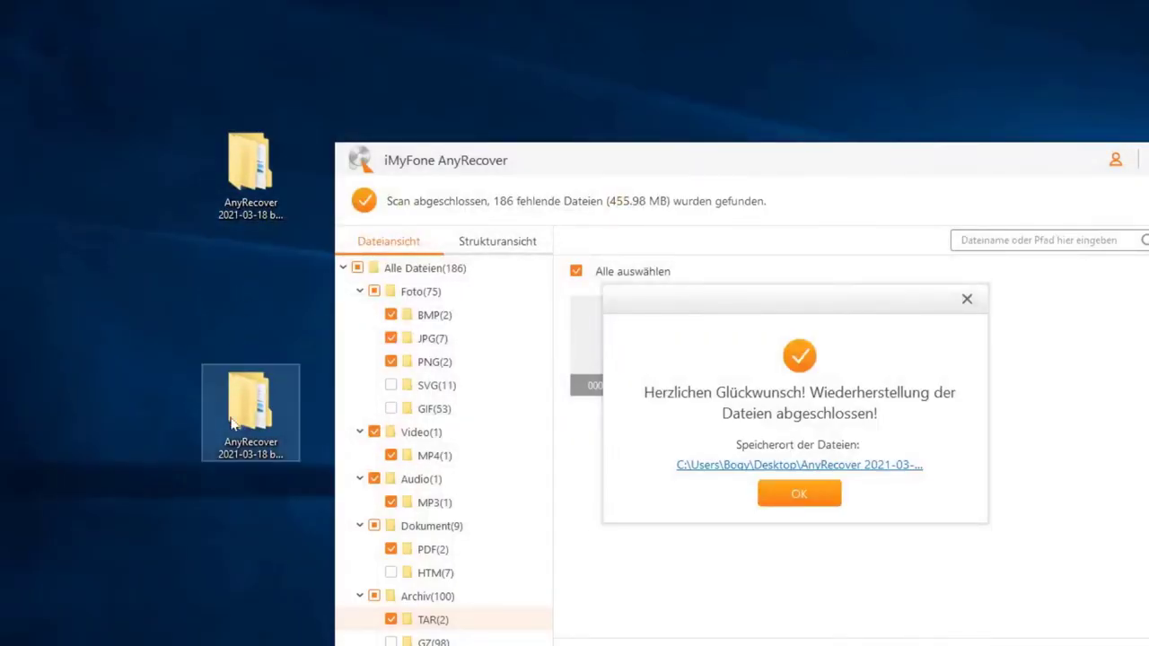
Step: Reopen the newer AnyRecover folder from the desktop, play the recovered MP3 in its Audio folder and close Groove-Musik
double_click(234, 422)
double_click(199, 187)
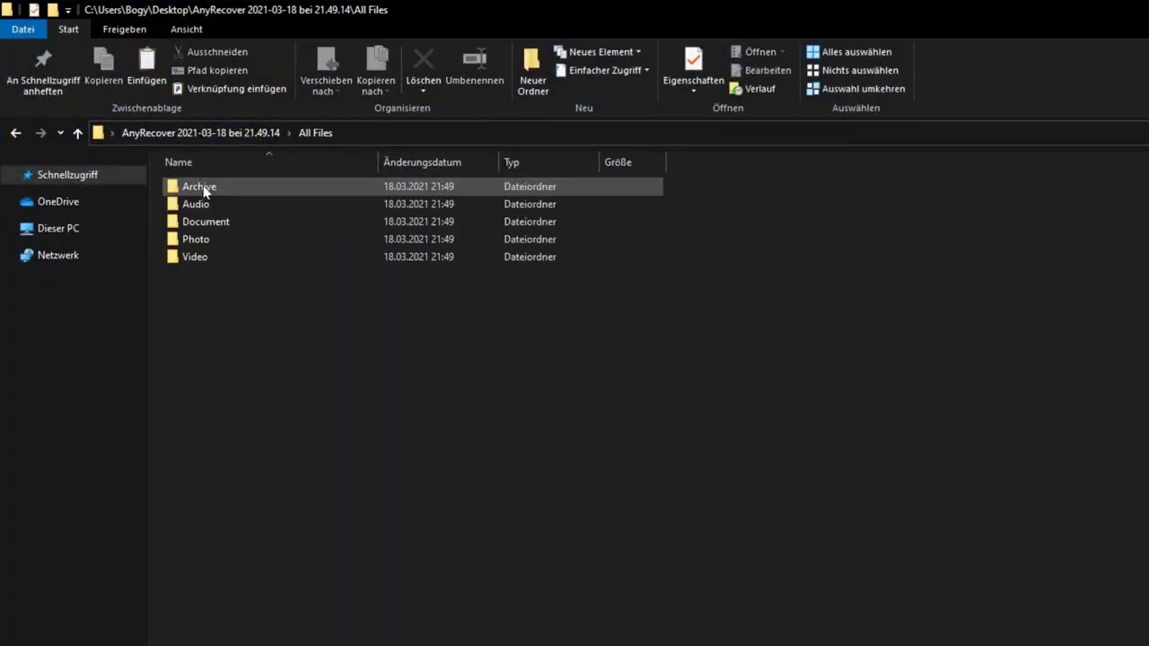
double_click(205, 207)
double_click(188, 187)
key("Down")
key("Return")
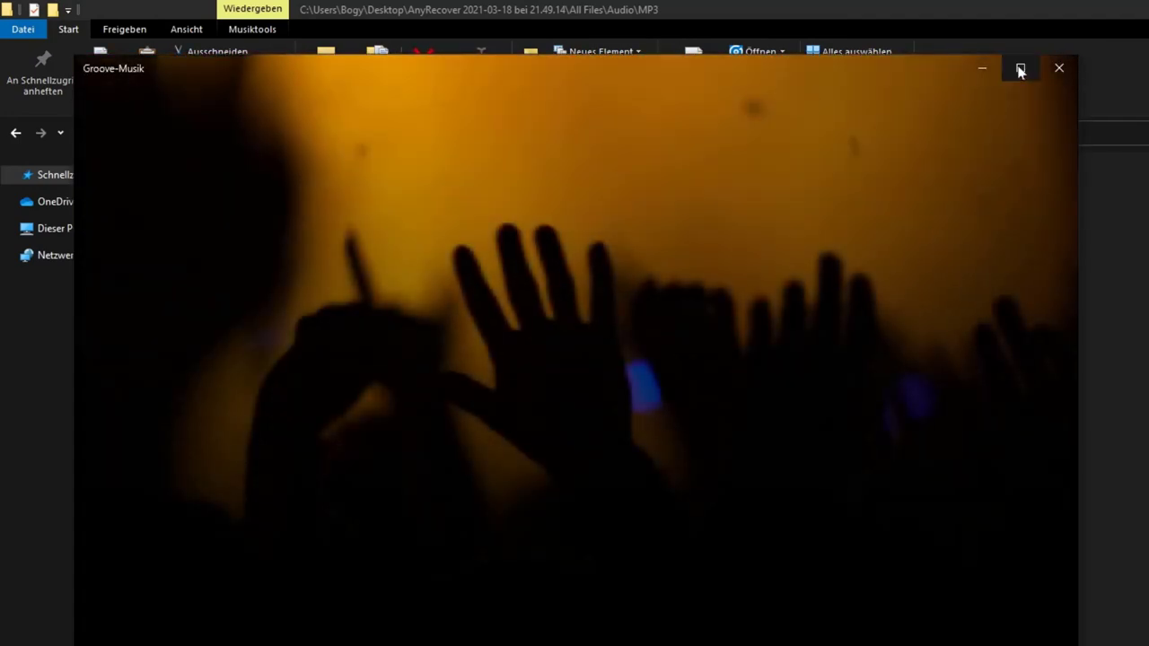
left_click(1058, 68)
Step: Open 0000000184.mp3 with VLC media player and make VLC the default app for .mp3 files
right_click(197, 190)
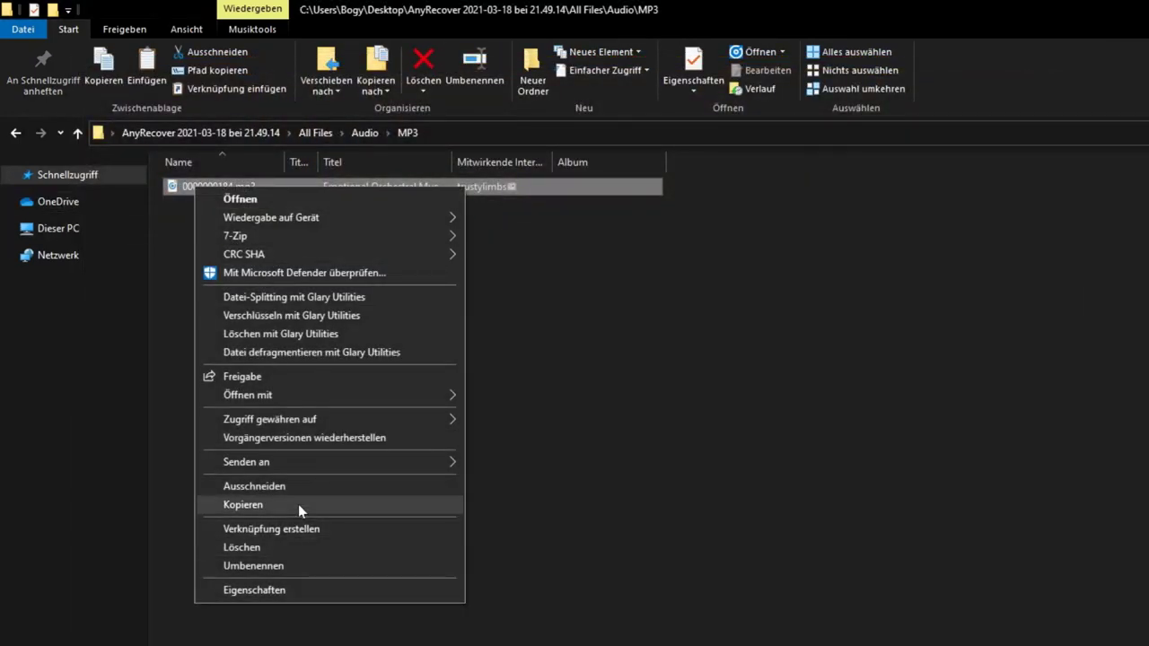
mouse_move(299, 399)
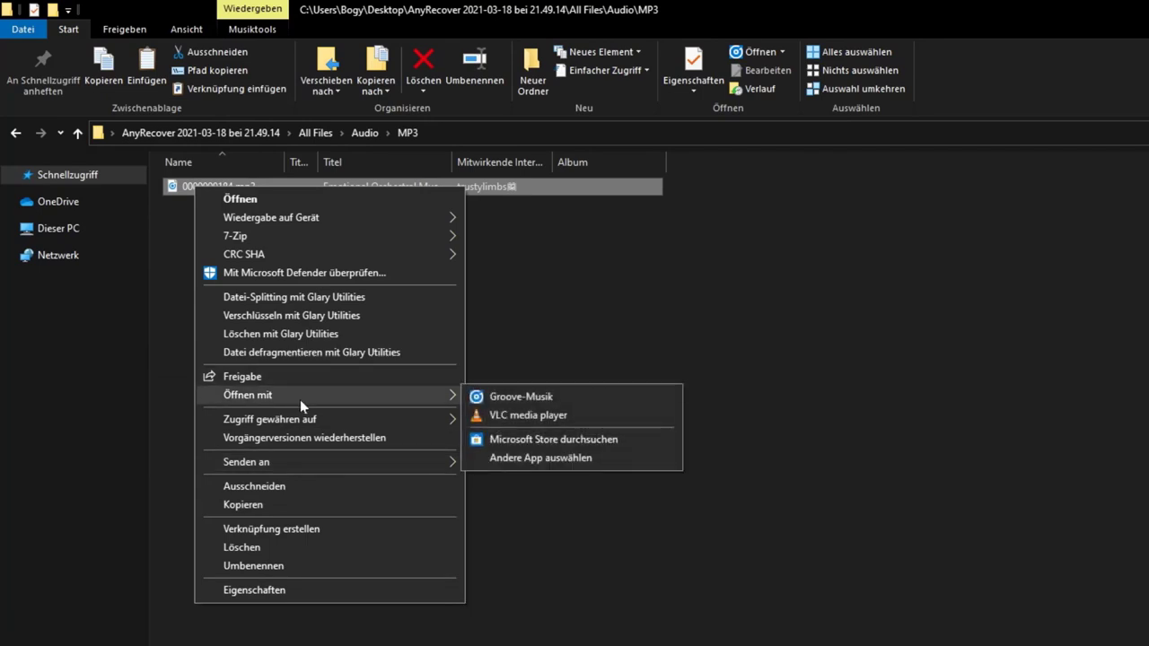
left_click(541, 460)
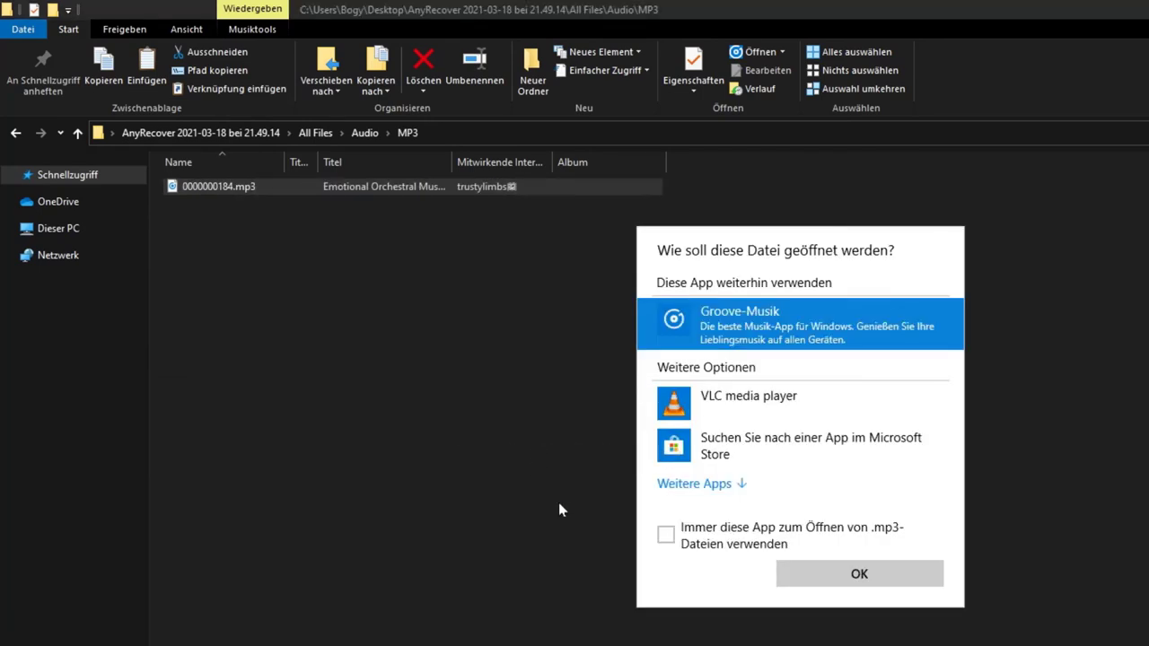
left_click(666, 535)
left_click(712, 405)
left_click(859, 574)
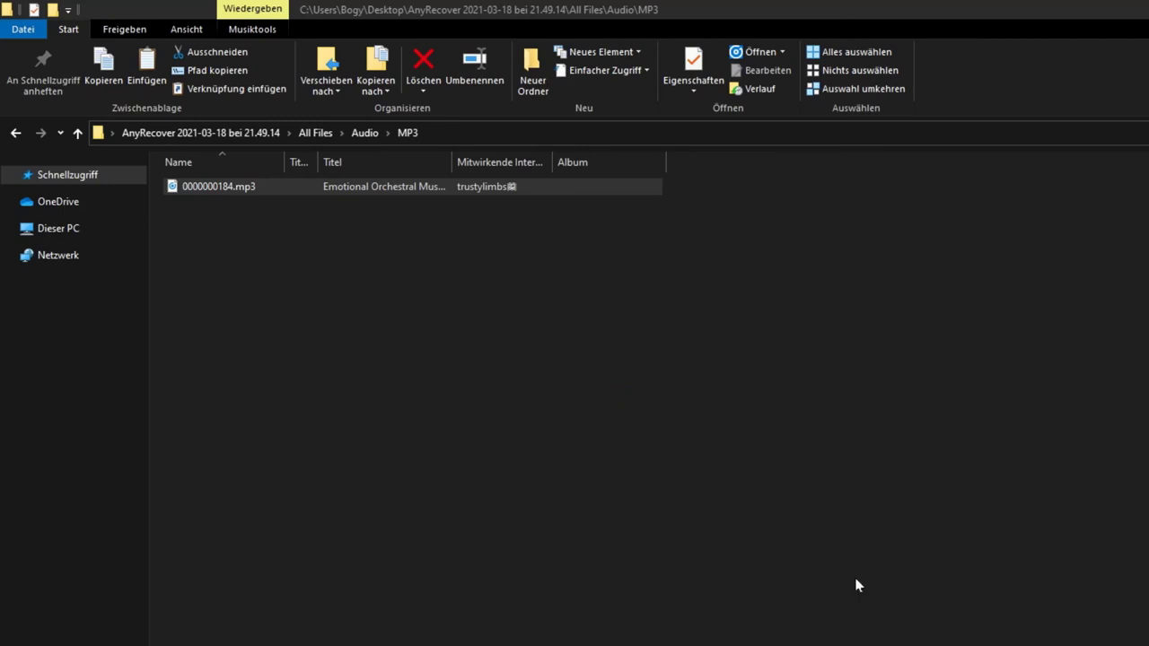
Step: Skip ahead in the playing MP3 to check its playback, and close VLC media player
left_click_drag(95, 577, 317, 574)
left_click(496, 242)
left_click(554, 368)
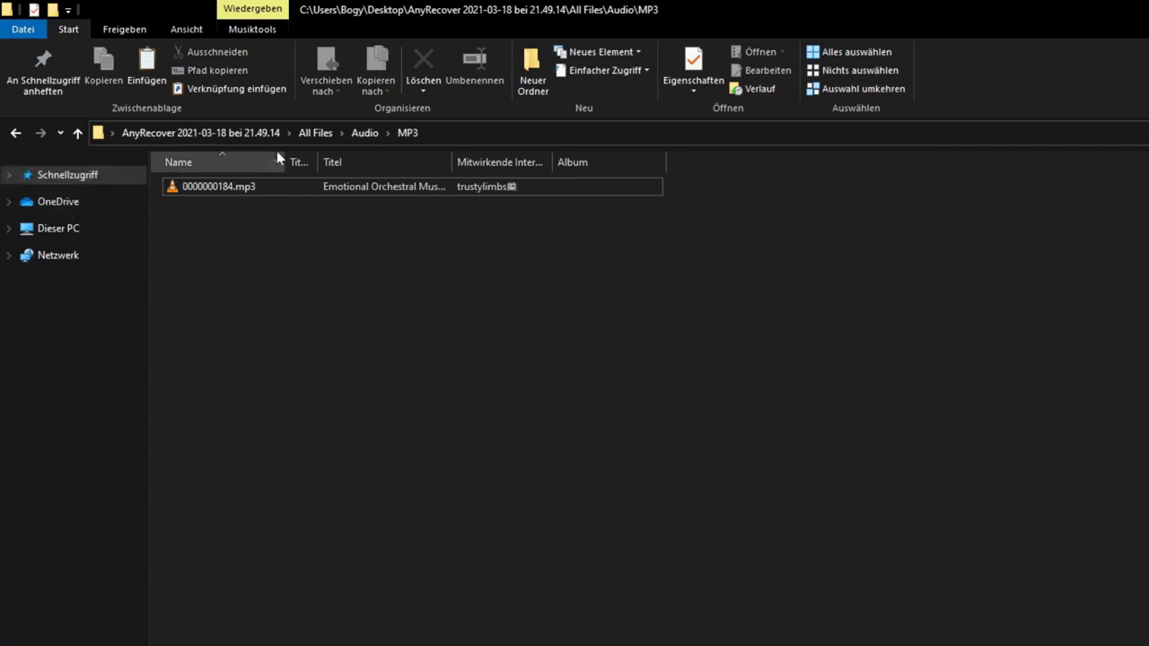
Step: Open 0000000001.pdf from the recovered Document folder, look through its pages and close it
left_click(319, 134)
double_click(214, 222)
double_click(194, 187)
left_click(220, 187)
key("Return")
scroll(305, 448, "down", 10)
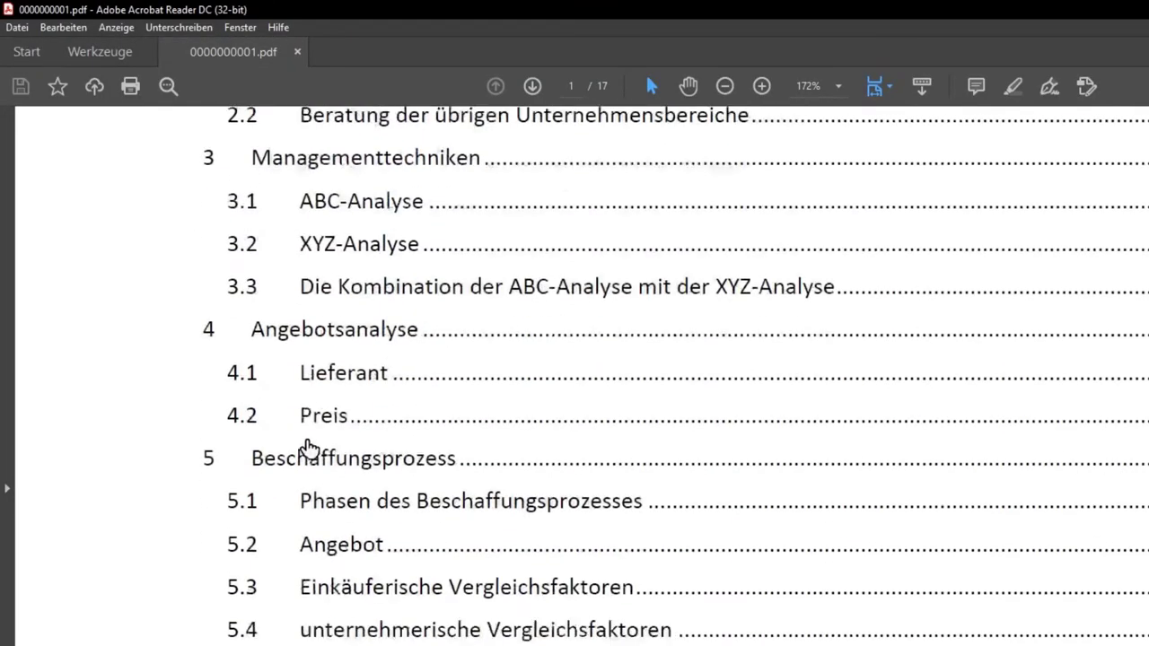
scroll(269, 525, "up", 10)
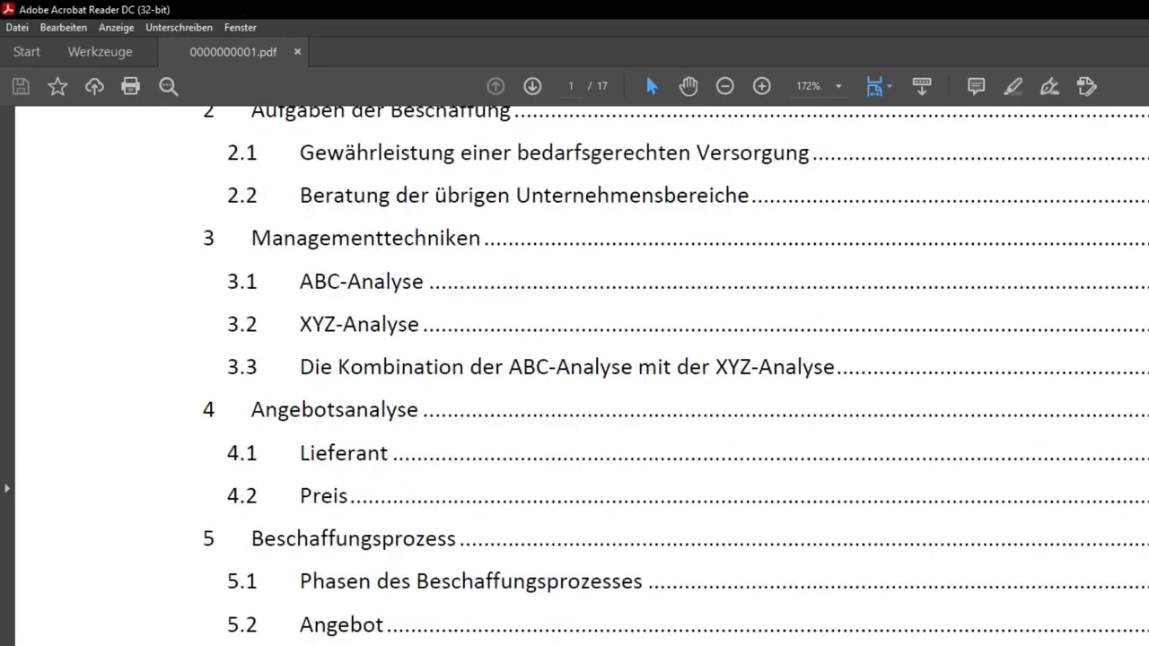
key("alt+F4")
Step: Open 0000000002.pdf, look through its scanned pages and close it
double_click(228, 210)
scroll(626, 452, "down", 10)
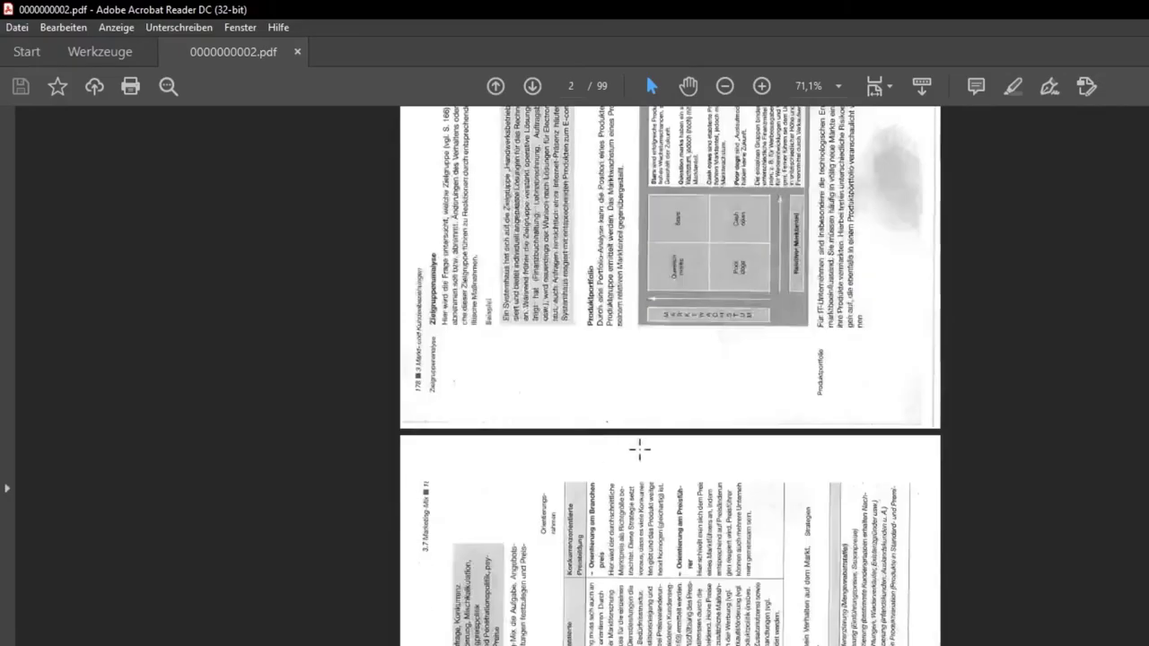
key("alt+F4")
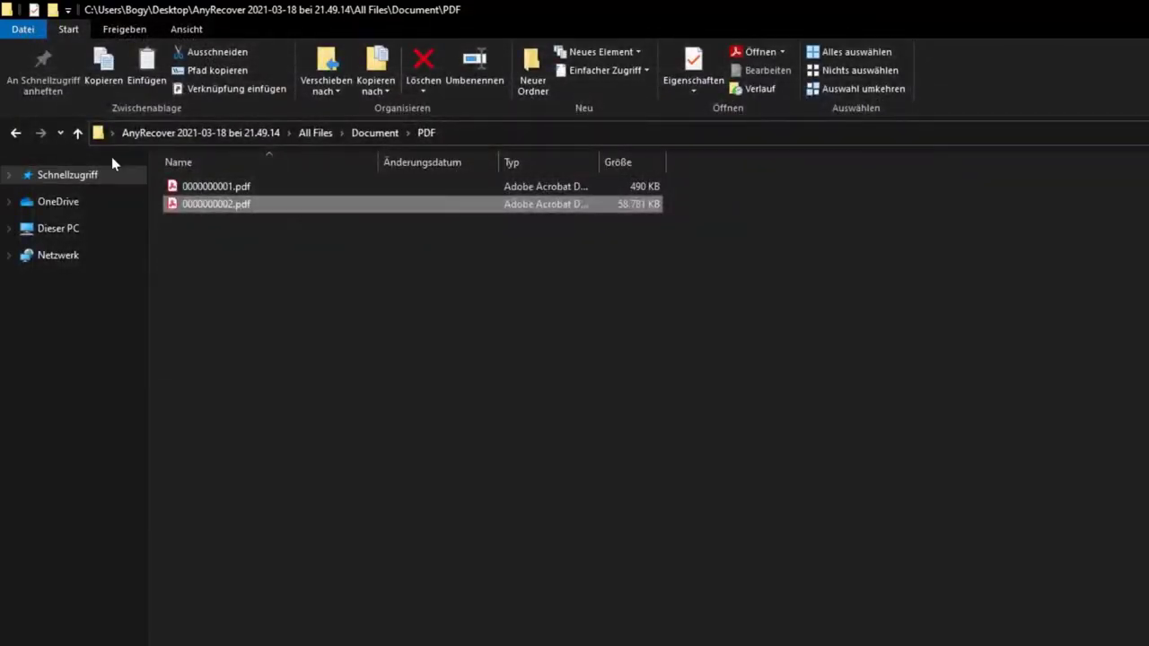
Step: Go to the recovered JPG folder under Photo and view 0000000004.jpg and 0000000007.jpg, closing each image
left_click(313, 133)
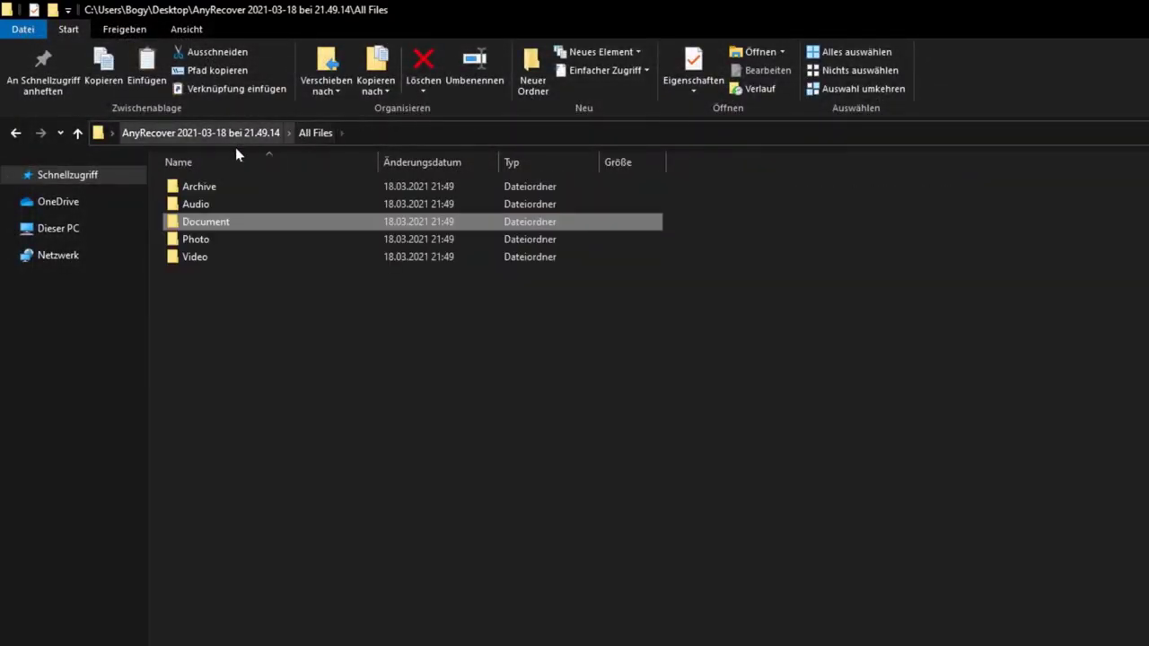
double_click(210, 239)
double_click(199, 202)
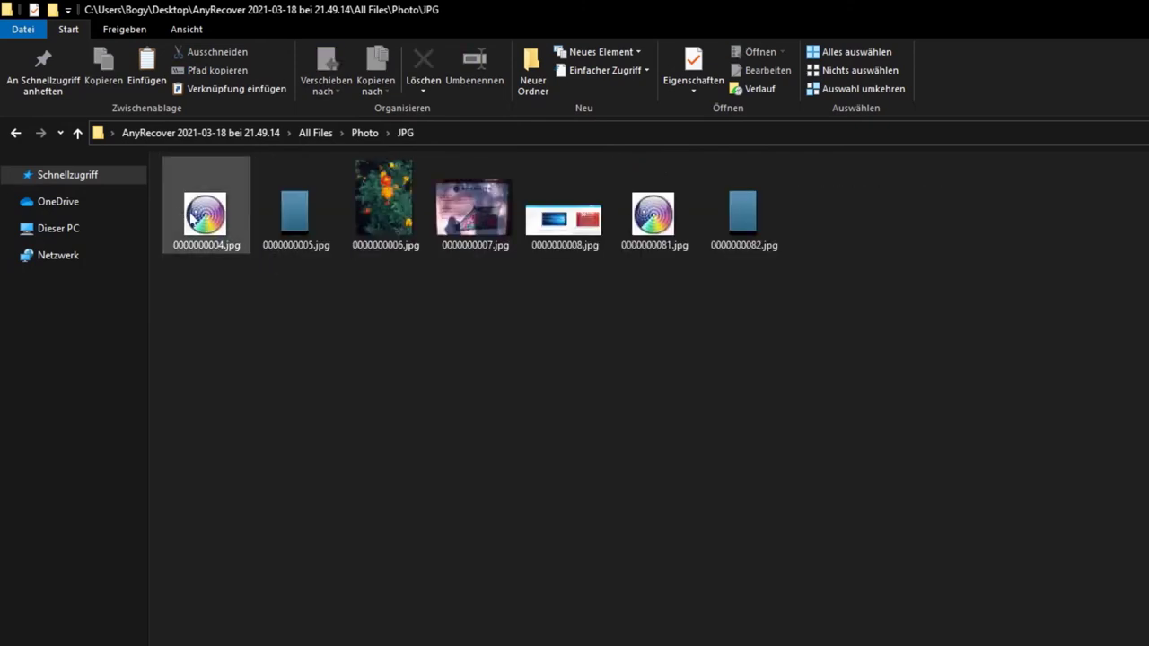
double_click(188, 251)
left_click(984, 154)
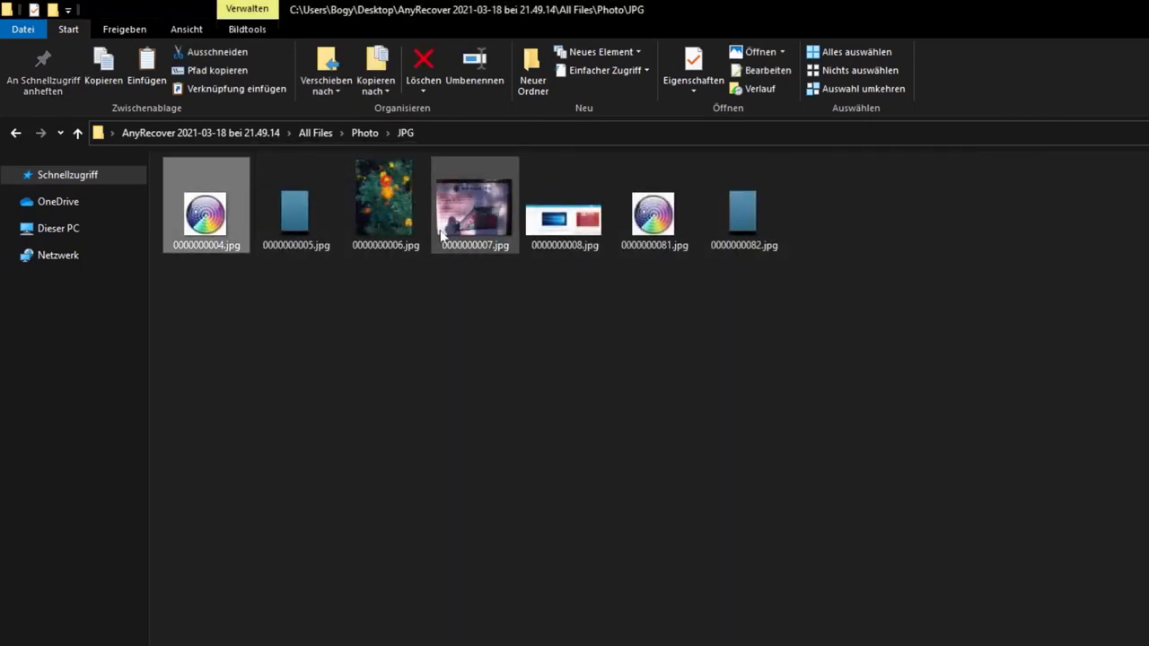
double_click(471, 232)
left_click(984, 154)
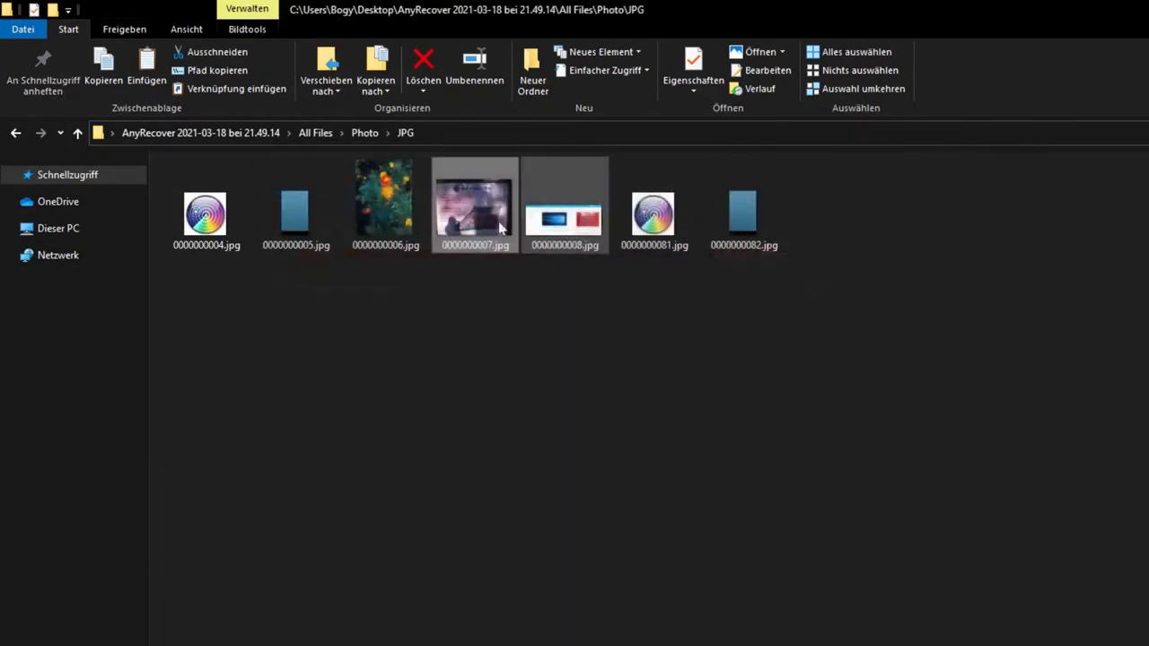
Step: Go to the recovered PNG folder, view 0000000010.png and 0000000009.png, and close the image viewer
left_click(15, 133)
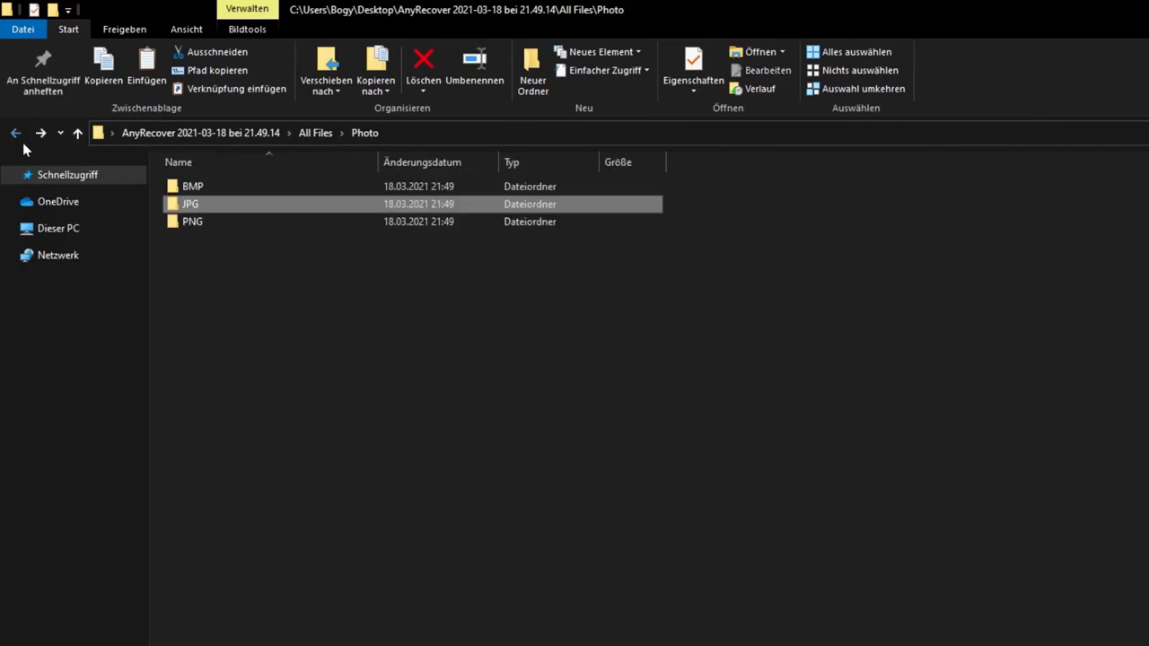
double_click(194, 222)
double_click(283, 228)
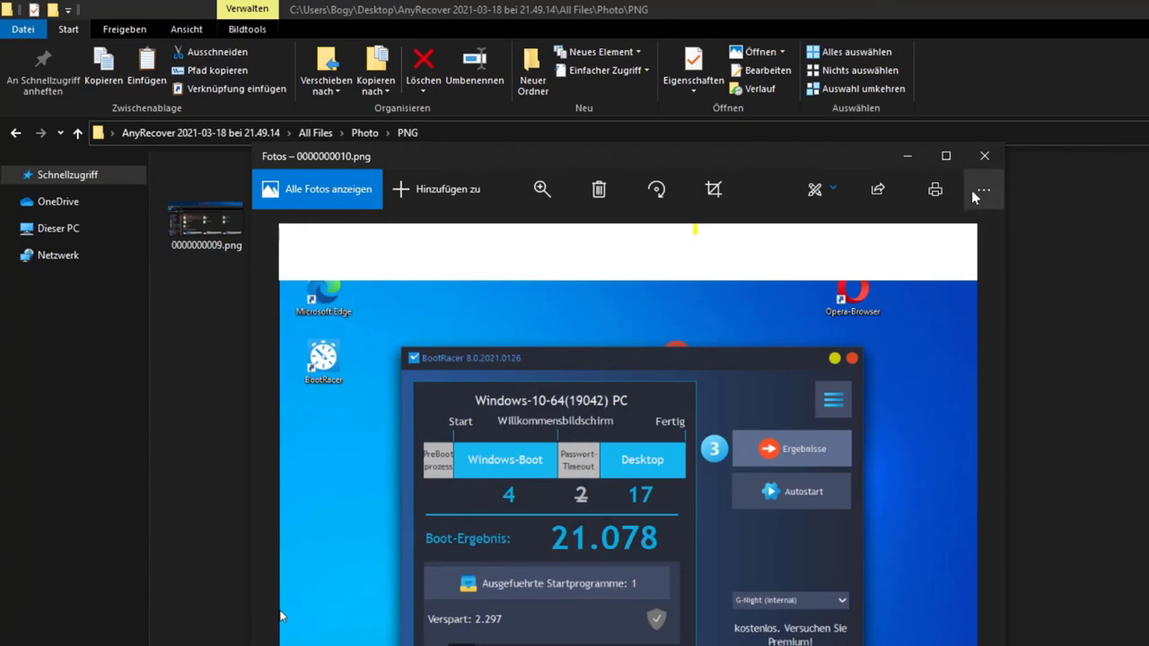
left_click(985, 157)
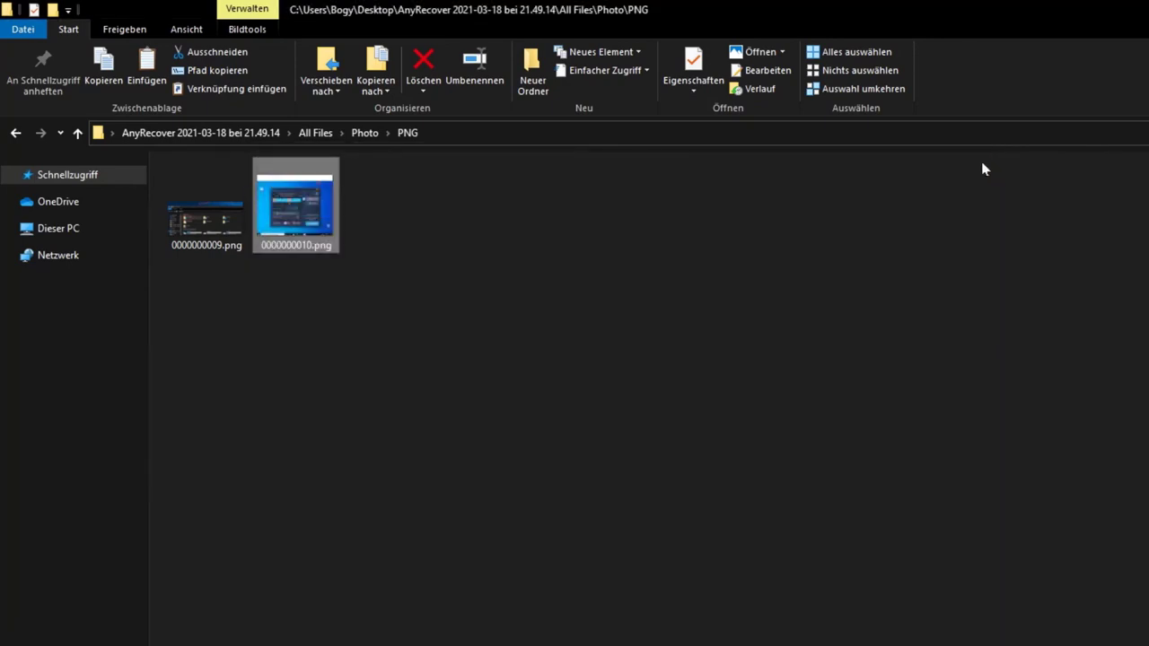
double_click(225, 242)
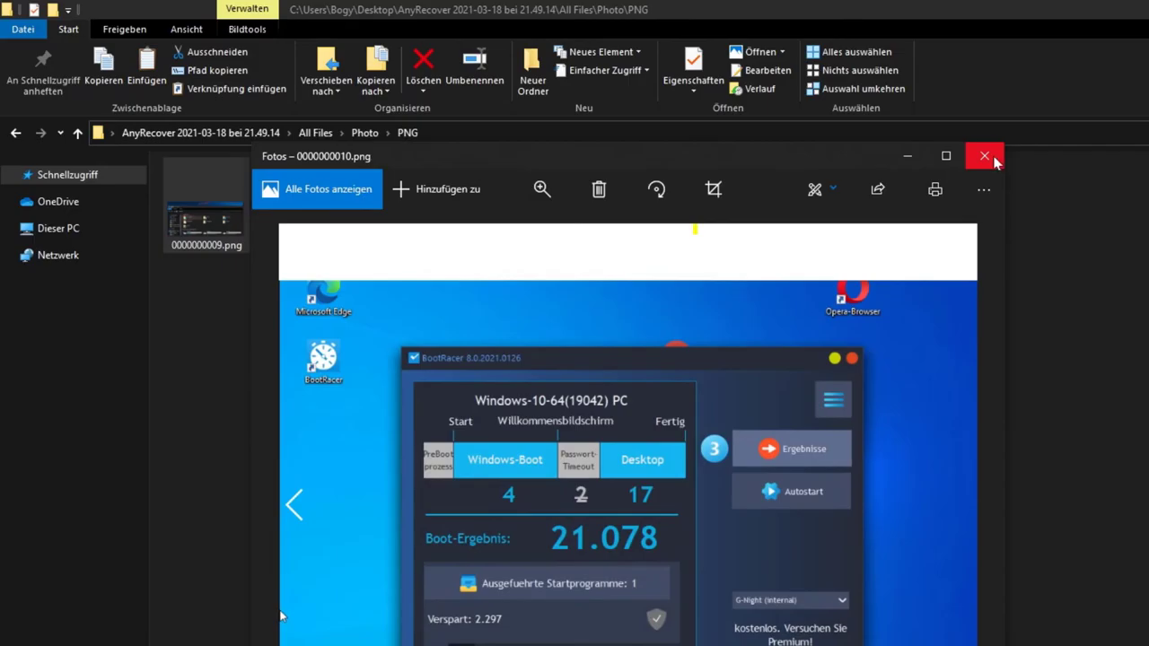
left_click(984, 157)
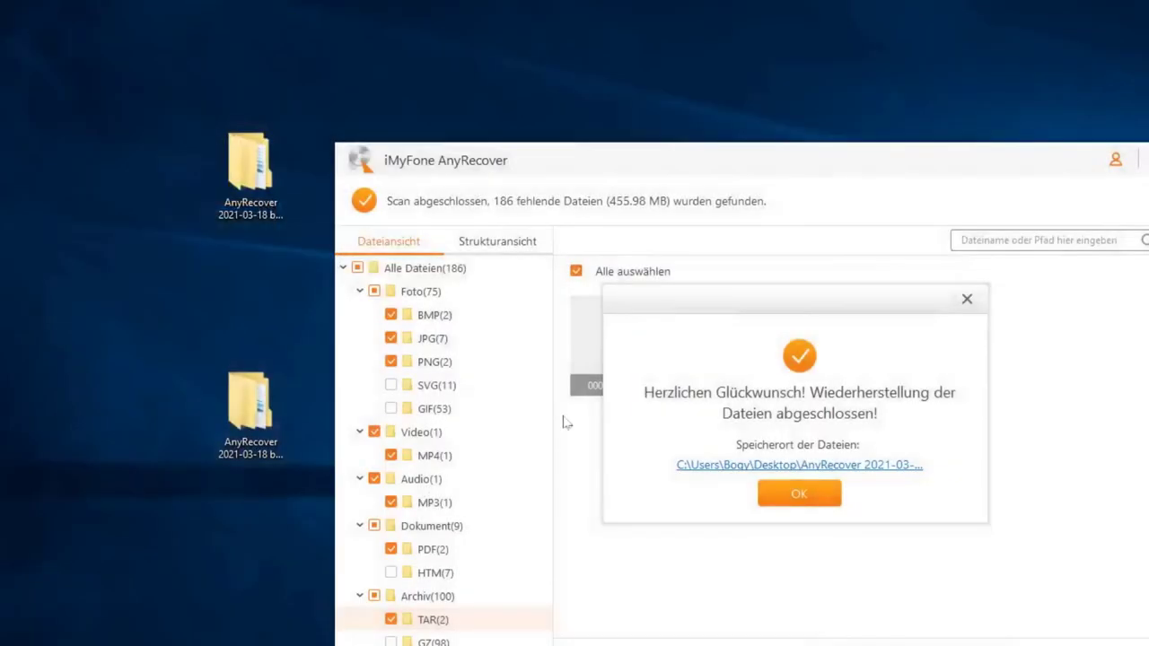
Step: Dismiss the recovery completion message, close iMyFone AnyRecover and confirm leaving the program
left_click(799, 494)
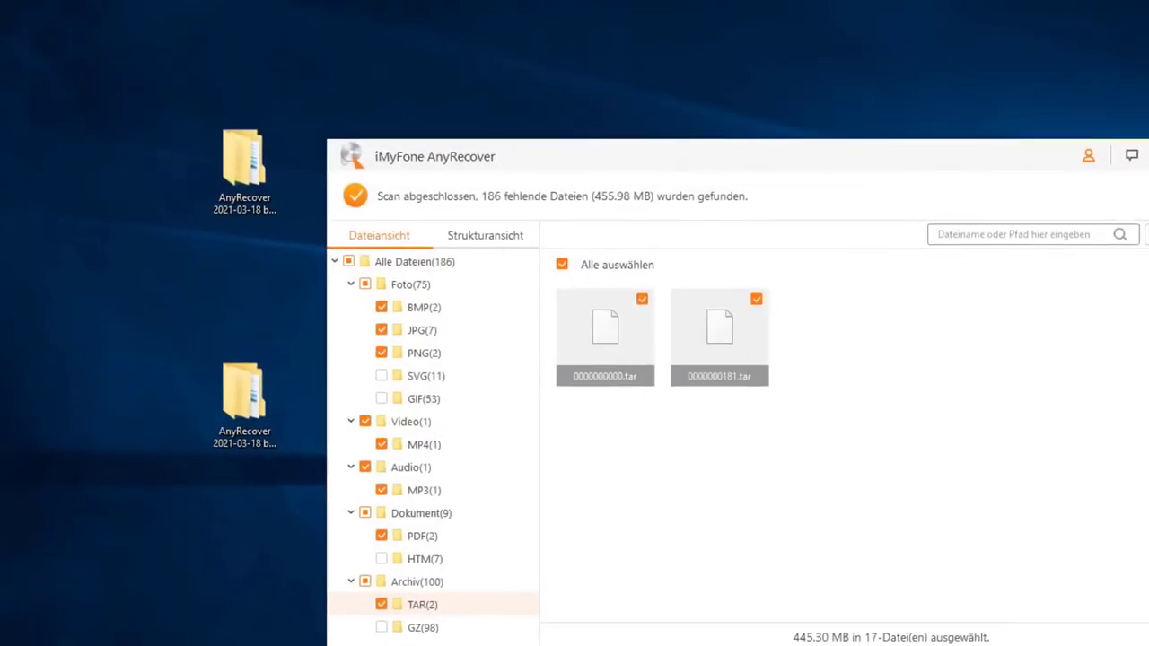
left_click(1065, 134)
left_click(744, 429)
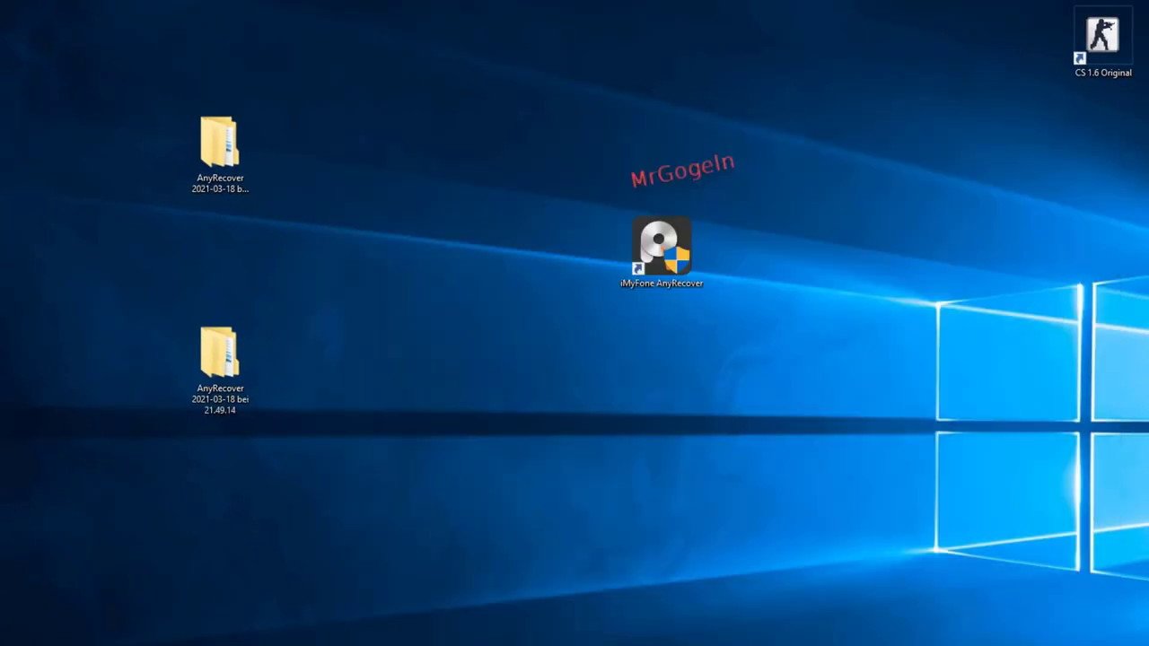
Step: Open Windows Datenträgerverwaltung and go to Datenträger 3 in the disk list
right_click(61, 642)
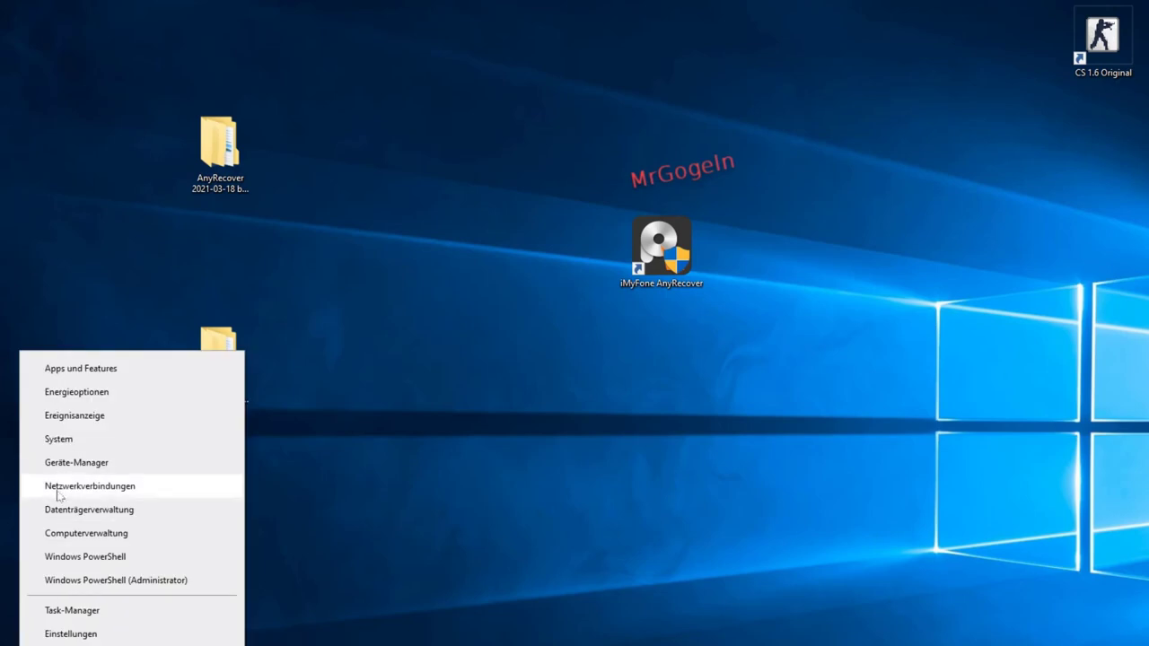
left_click(79, 509)
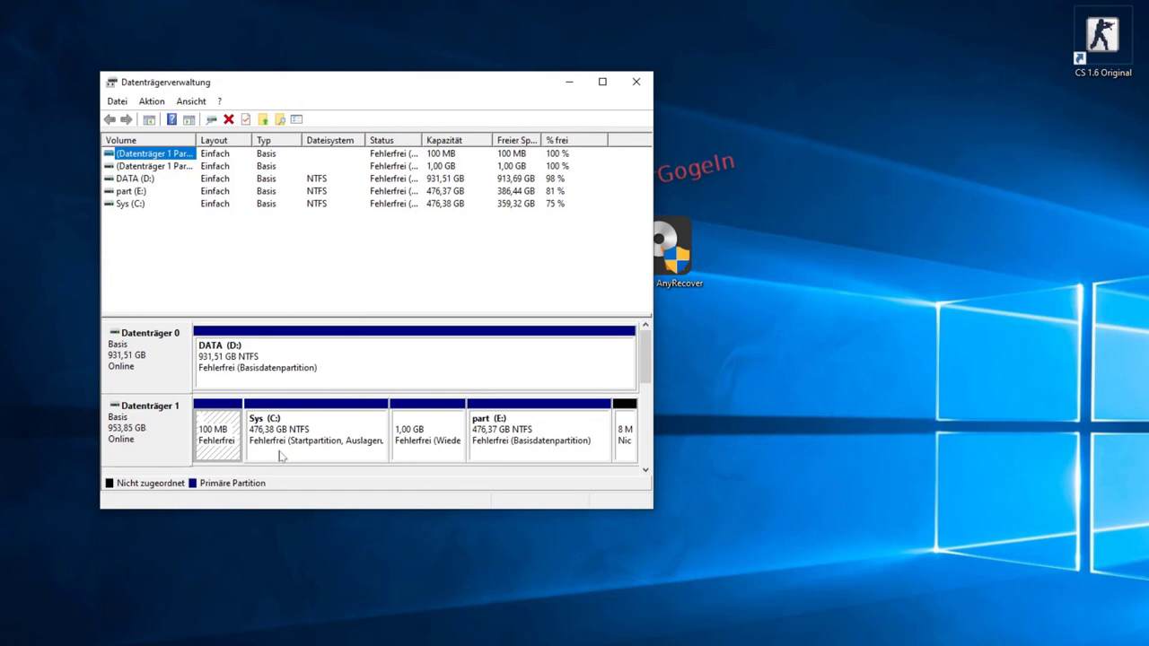
scroll(644, 375, "down", 5)
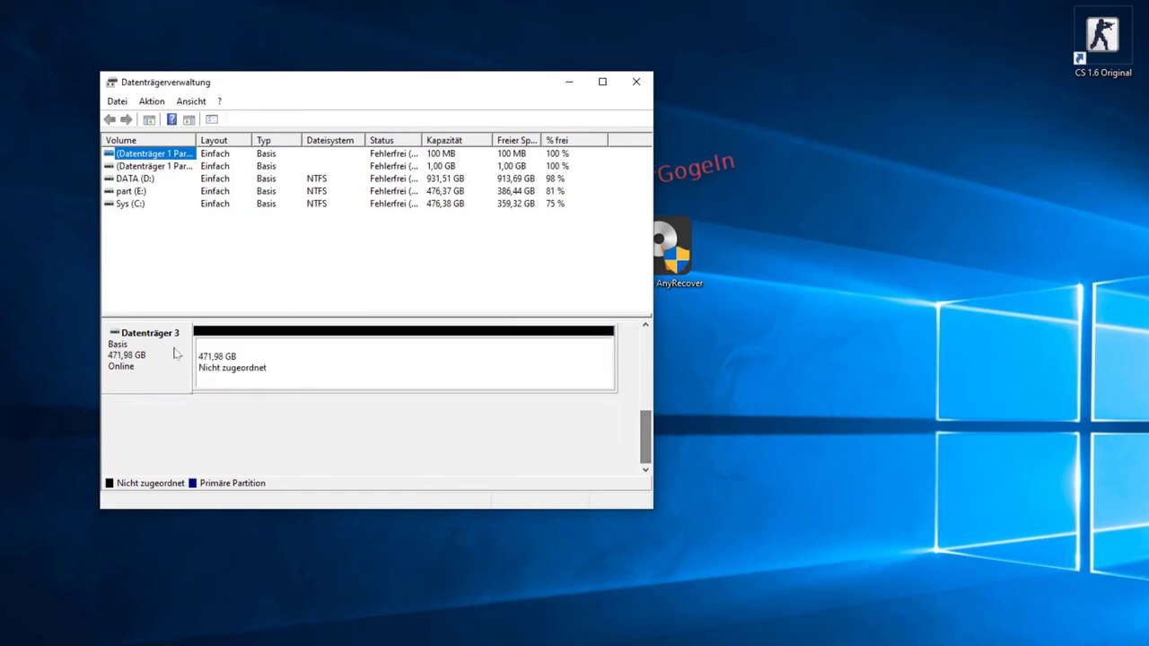
Step: Create a new simple volume on the unallocated space of Datenträger 3, keeping the 483310 MB size and the other default settings
left_click(278, 368)
right_click(278, 368)
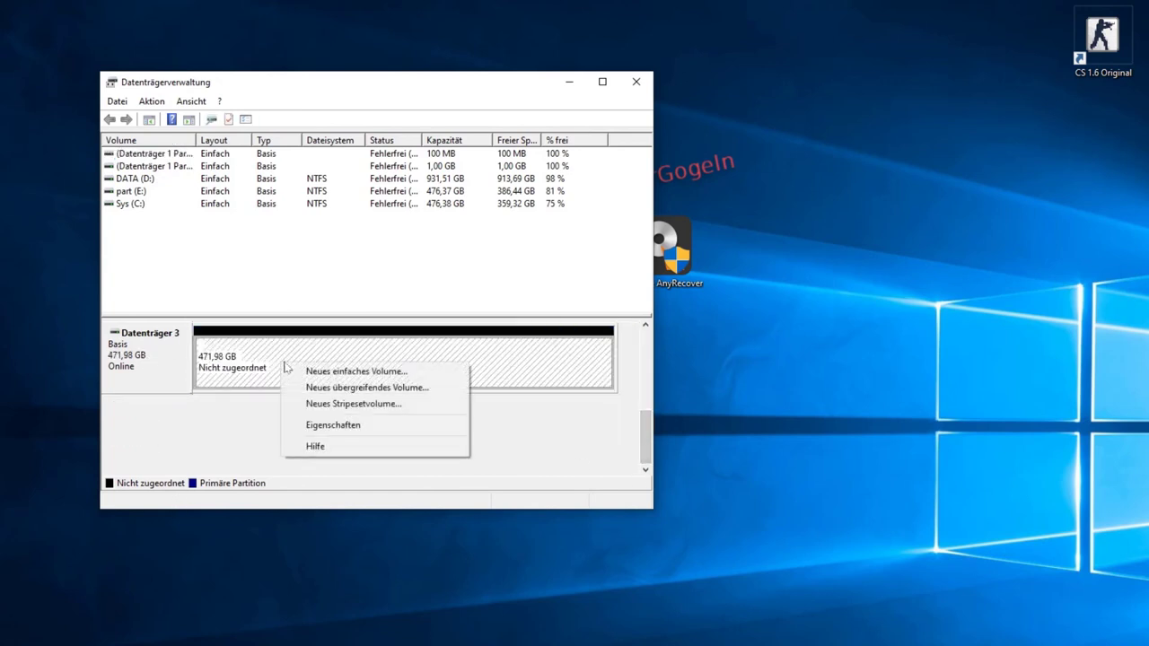
left_click(356, 372)
left_click(384, 424)
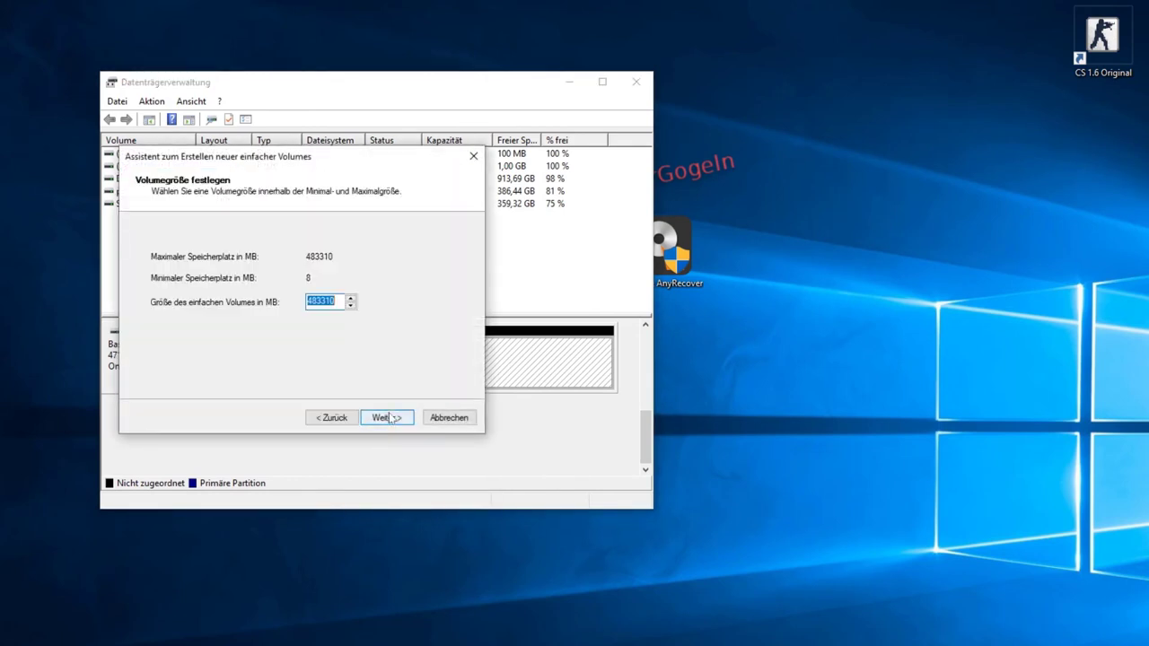
left_click(387, 420)
left_click(386, 420)
left_click(386, 418)
left_click(385, 416)
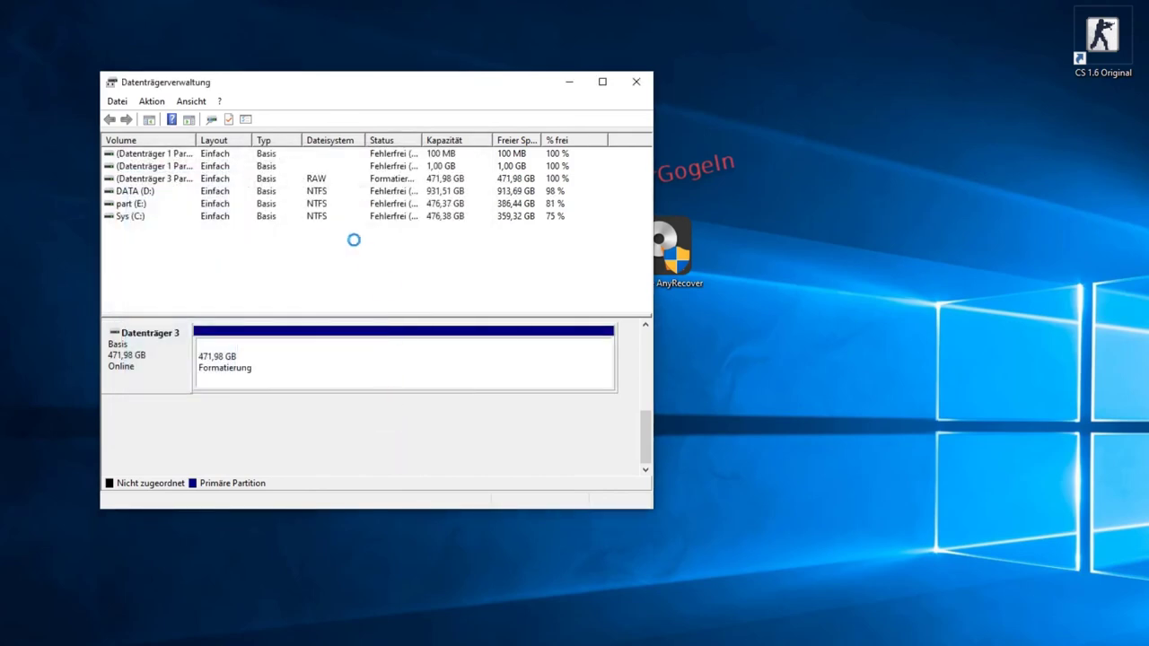
left_click(295, 378)
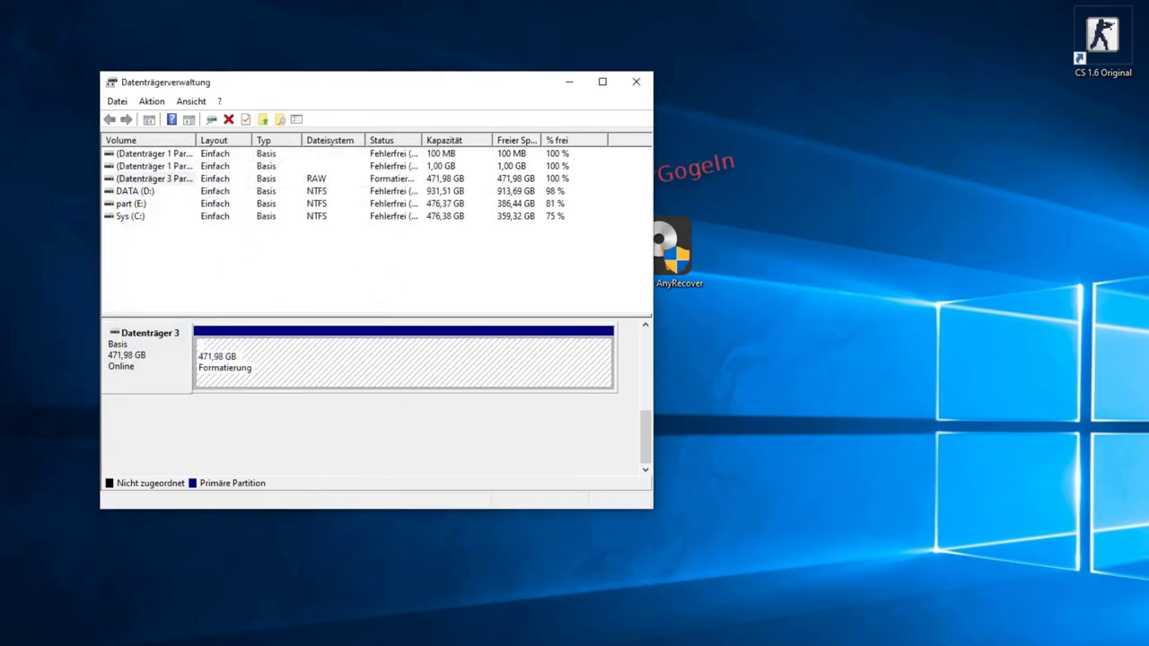
Step: Open File Explorer to check the drives, and move the Datenträgerverwaltung window to the middle of the desktop, below the AnyRecover icon
key("super+e")
left_click(47, 226)
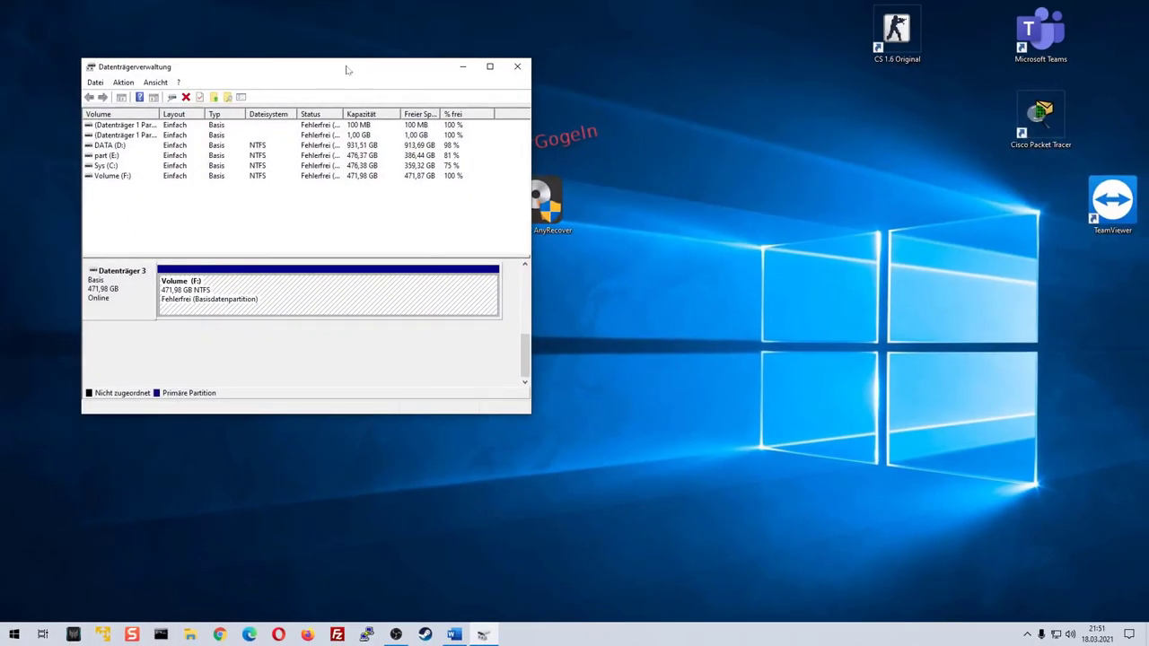
left_click_drag(347, 70, 576, 213)
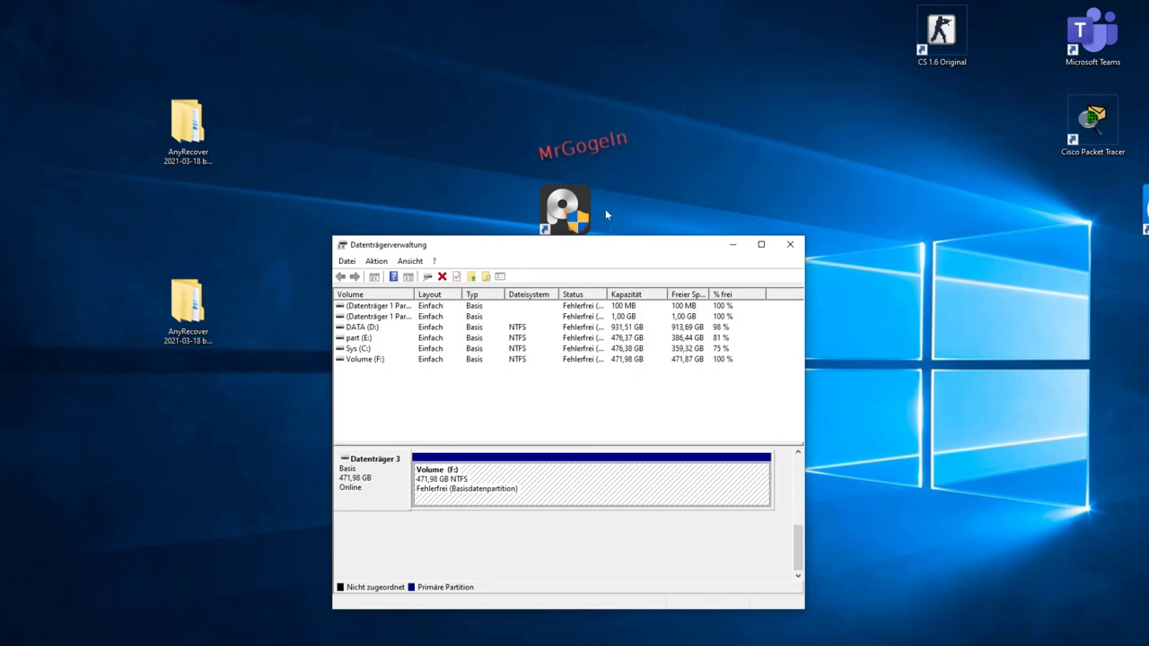
left_click_drag(629, 251, 655, 306)
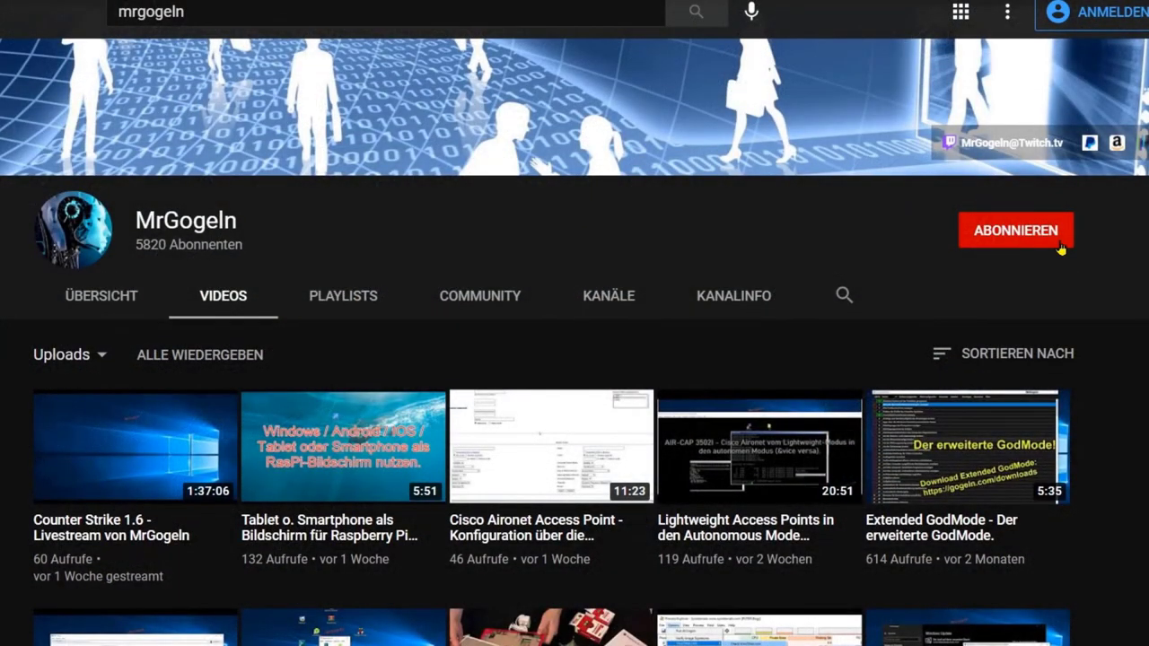
Step: Try to subscribe to the MrGogeln channel on its YouTube page
left_click(1060, 247)
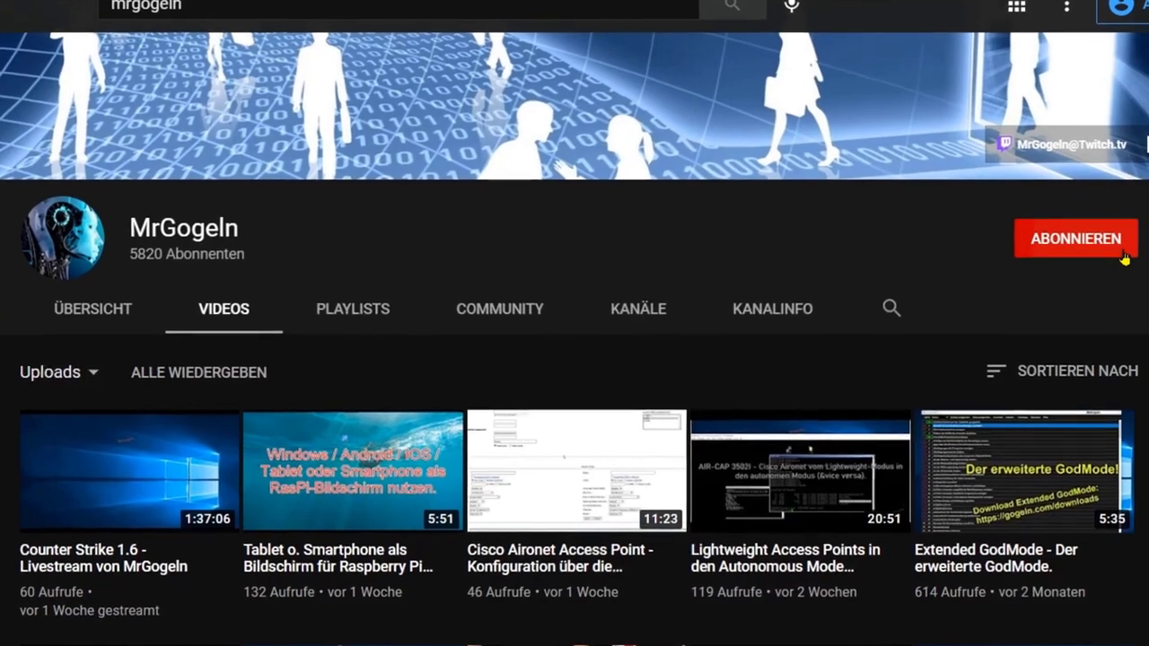
left_click(1122, 259)
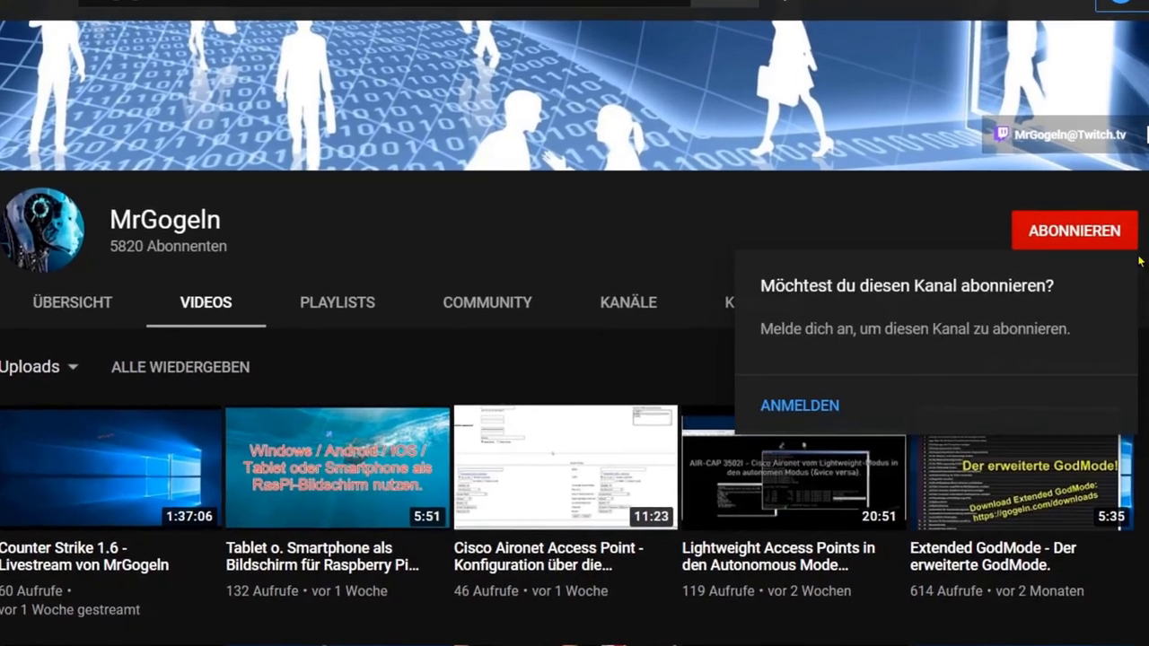
left_click(1123, 254)
left_click(1122, 254)
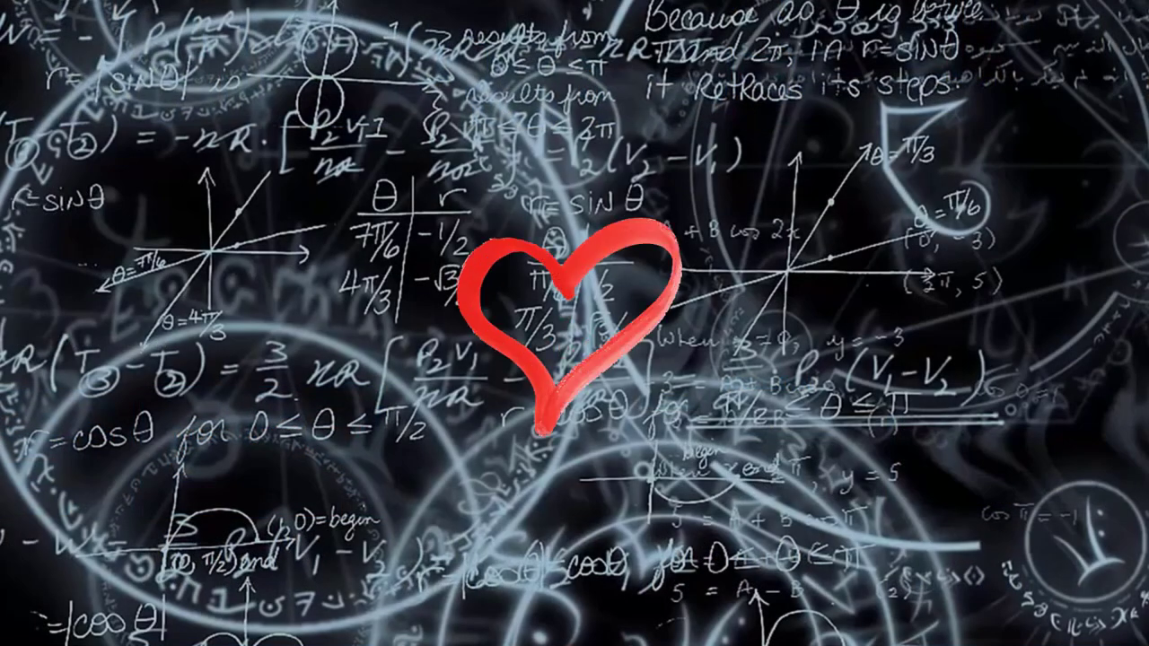